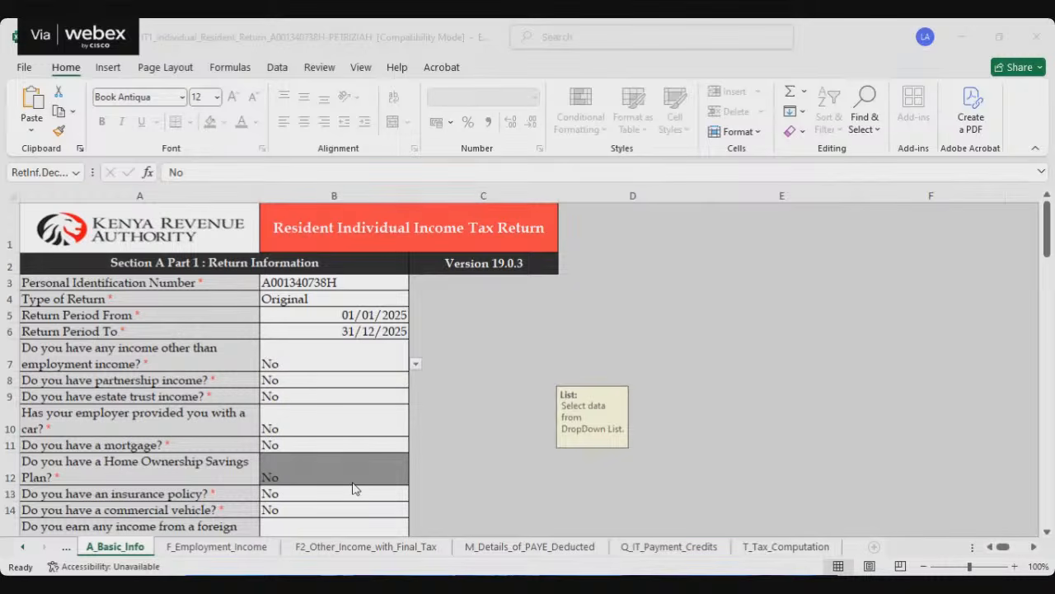
# Step: Review the self employment income entries on F_Employment_Income and the employer's PAYE entries on M_Details_of_PAYE_Deducted
pyautogui.click(238, 549)
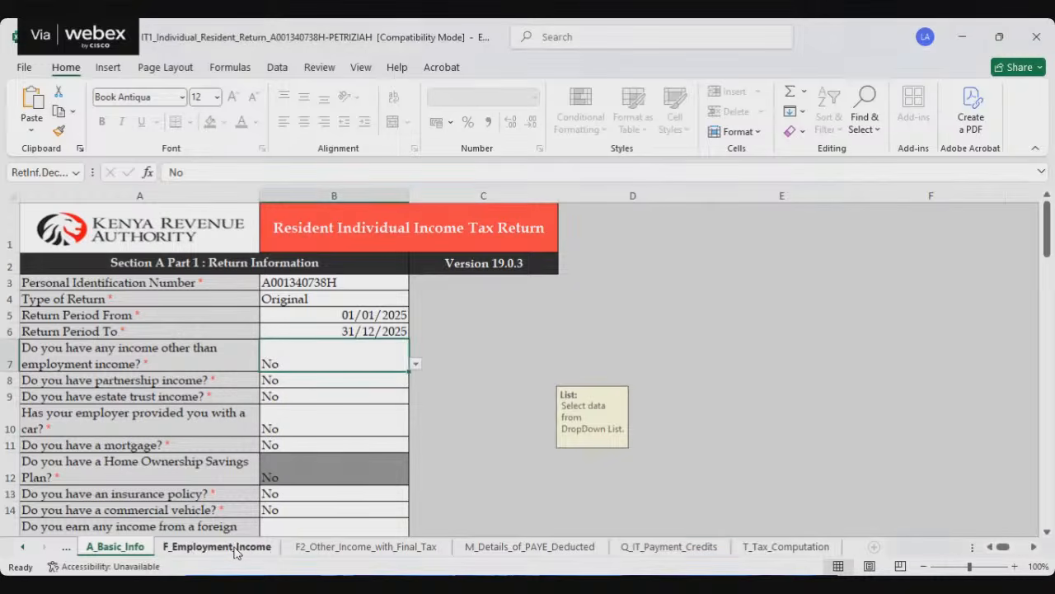
pyautogui.click(992, 547)
pyautogui.click(992, 547)
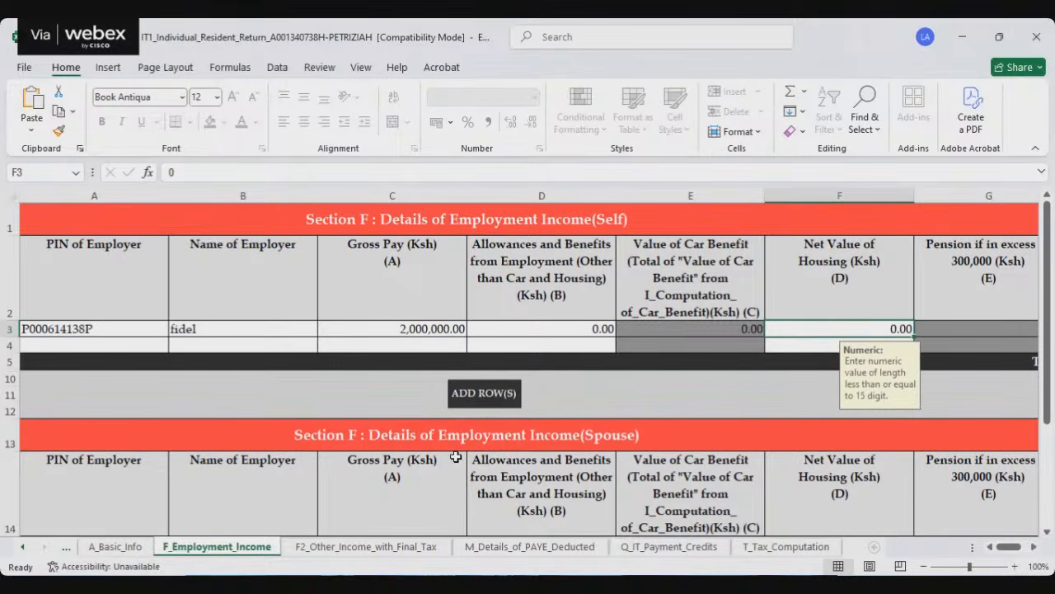
pyautogui.click(524, 547)
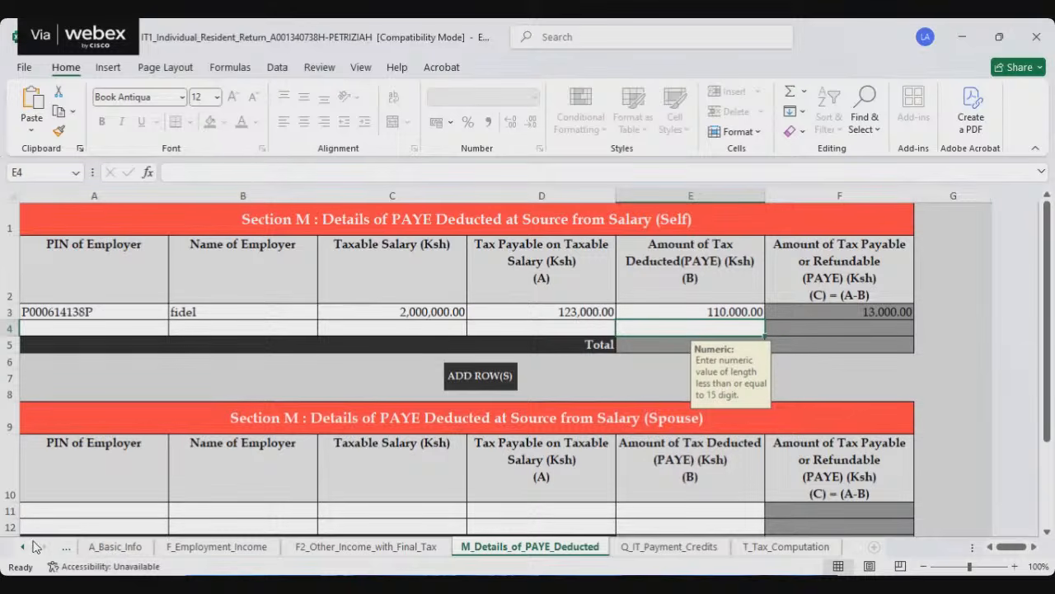
# Step: Examine the self pension contribution, Affordable Housing Levy and Social Health Insurance Fund deductions on the T_Tax_Computation sheet
pyautogui.click(785, 546)
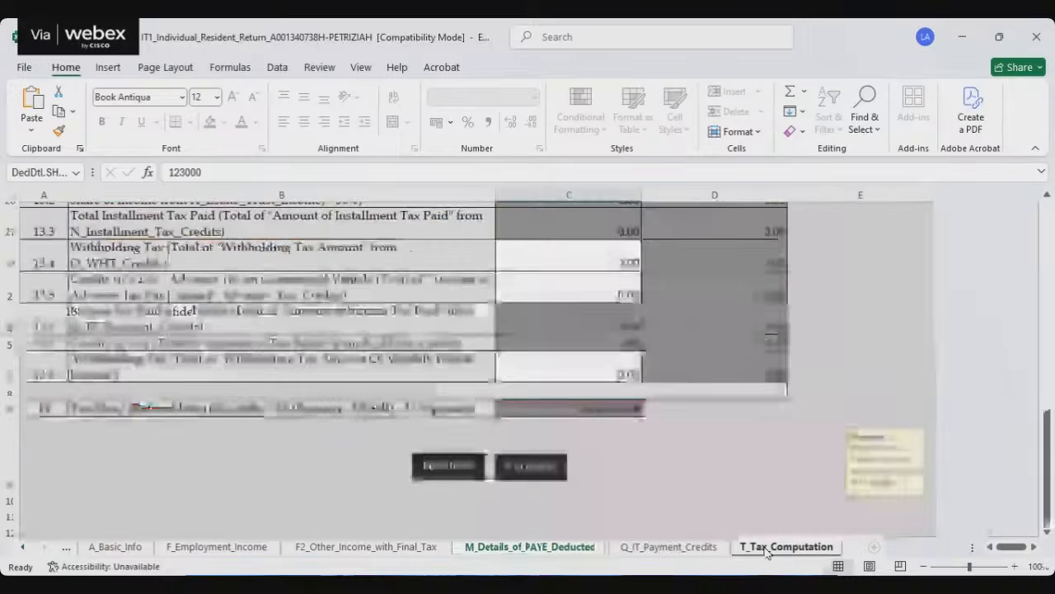
pyautogui.scroll(8, 659, 355)
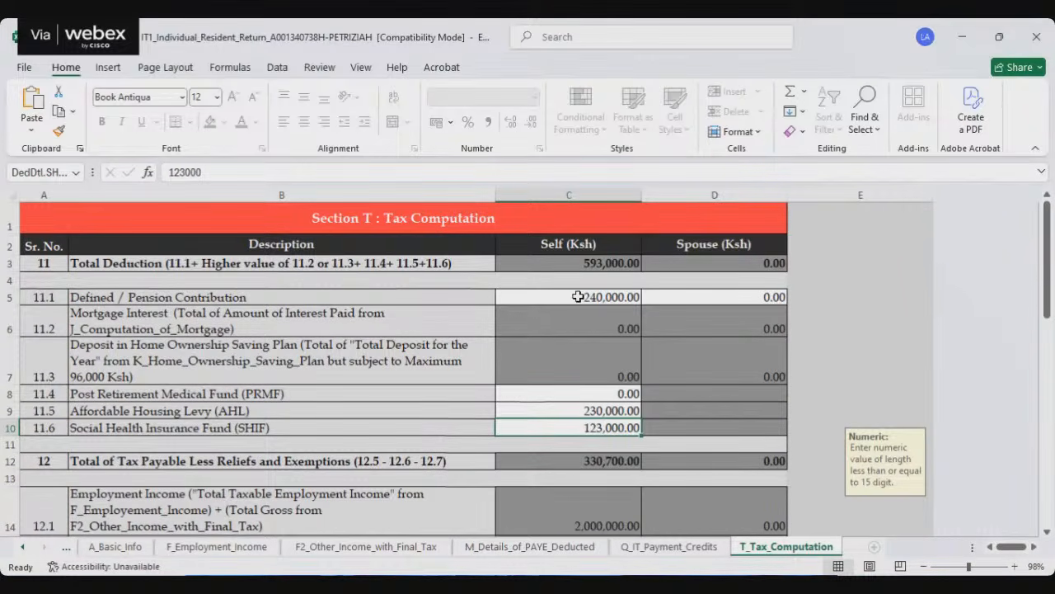
pyautogui.click(578, 296)
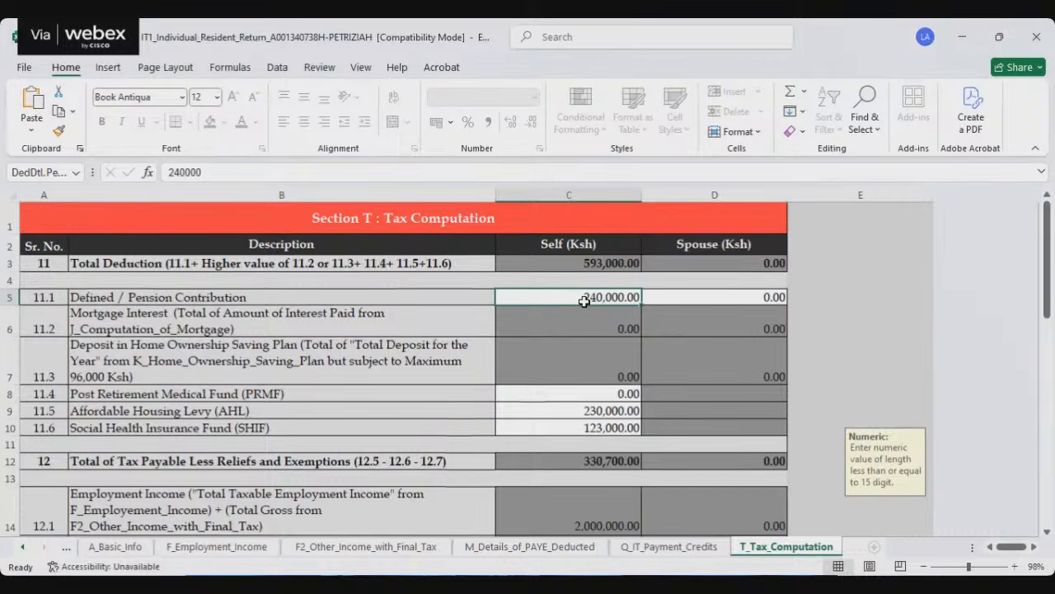
pyautogui.scroll(-1, 584, 300)
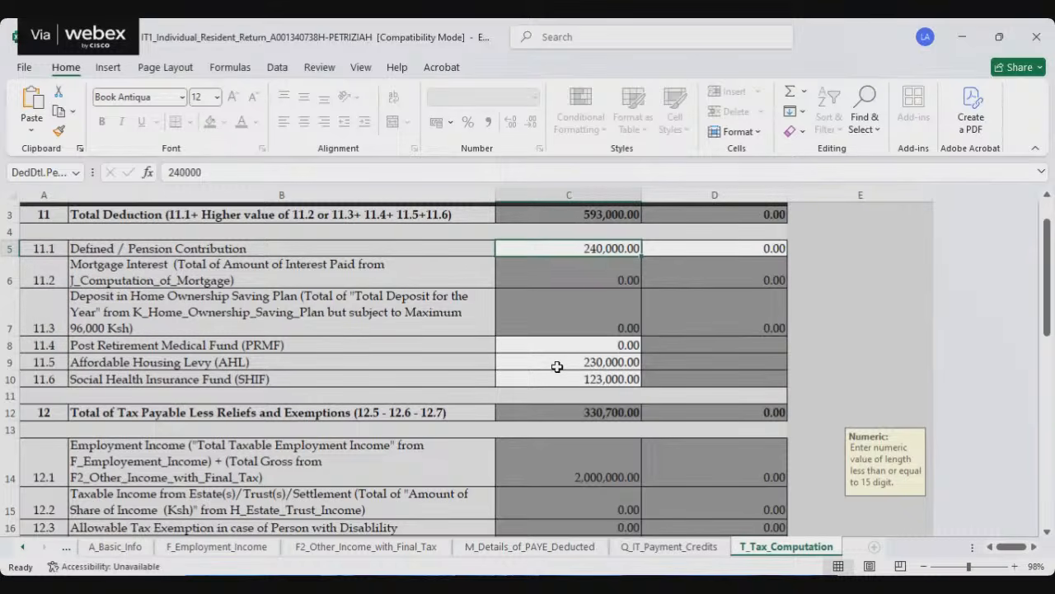
pyautogui.click(587, 364)
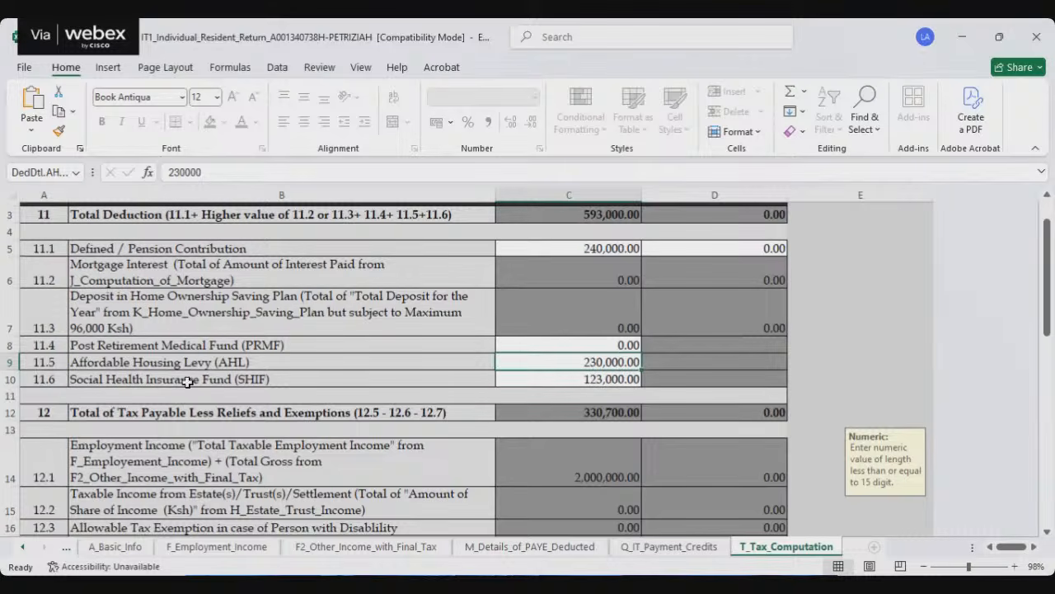
pyautogui.click(569, 380)
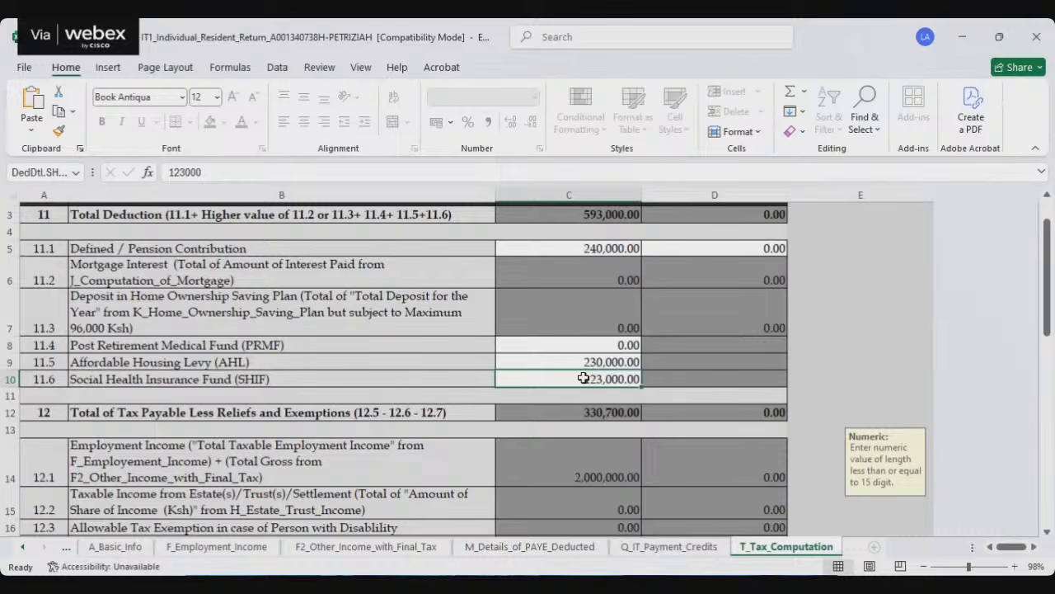
# Step: Examine the tax computation from employment income through personal relief and credits down to the Tax Due / (Refund Due) line
pyautogui.scroll(-2, 585, 379)
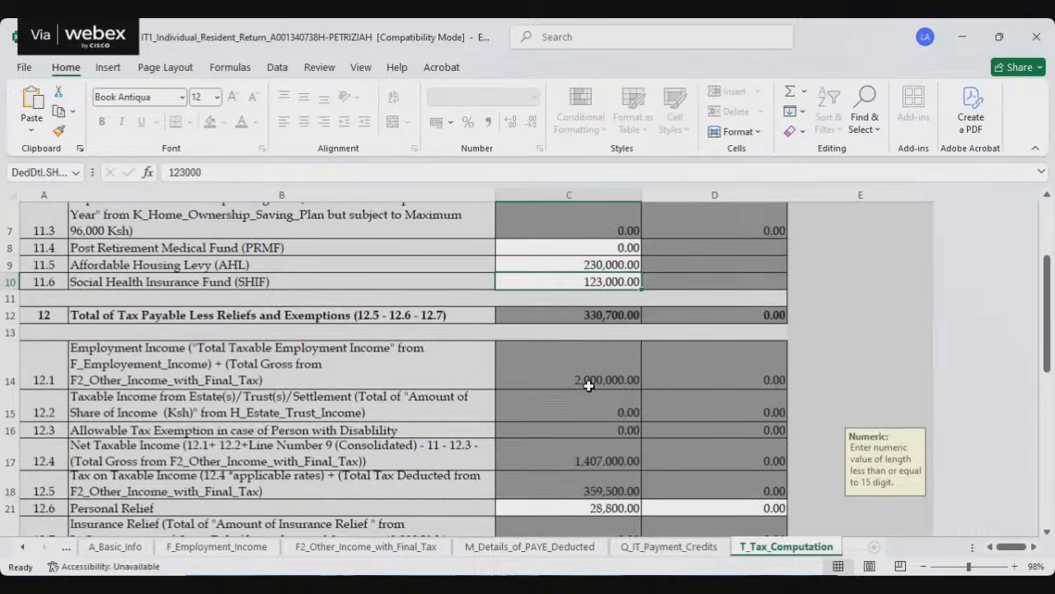
pyautogui.scroll(-5, 577, 404)
pyautogui.scroll(-2, 566, 425)
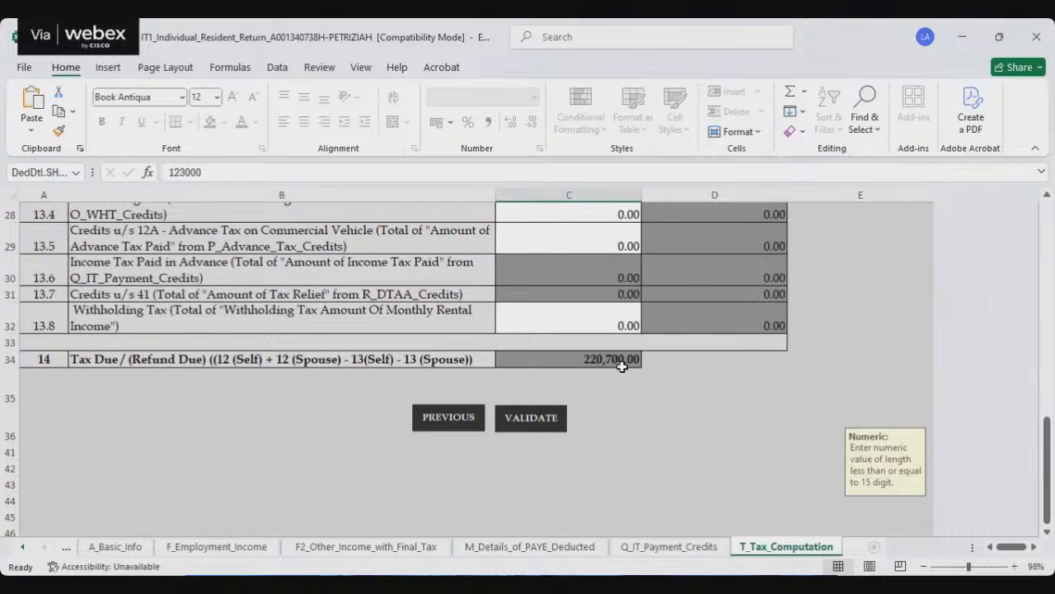
pyautogui.scroll(1, 601, 366)
pyautogui.scroll(-1, 597, 388)
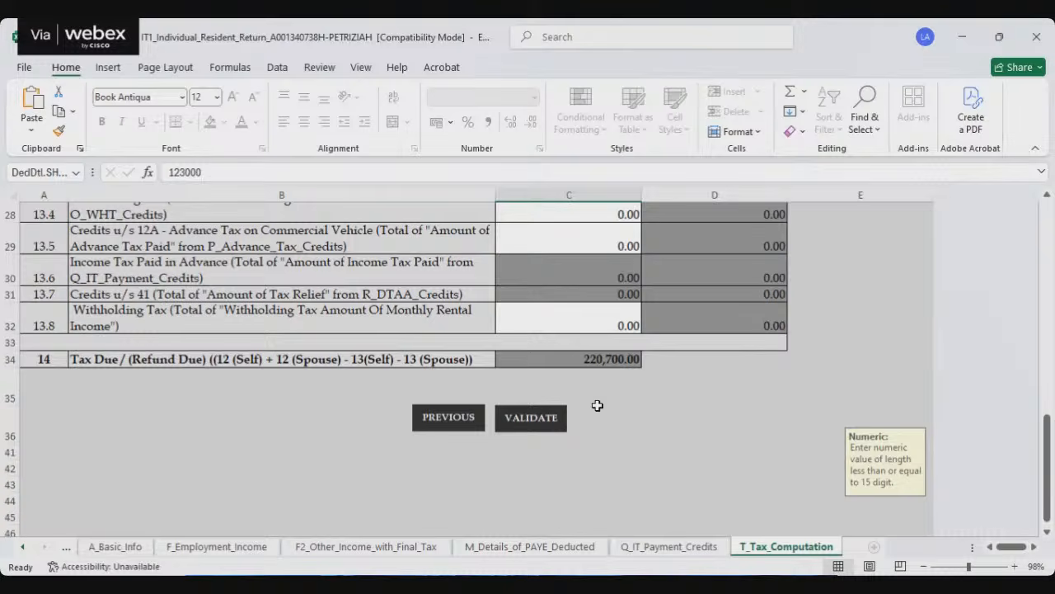
# Step: Validate the return and generate its zipped upload file, then dismiss the file location message
pyautogui.click(528, 416)
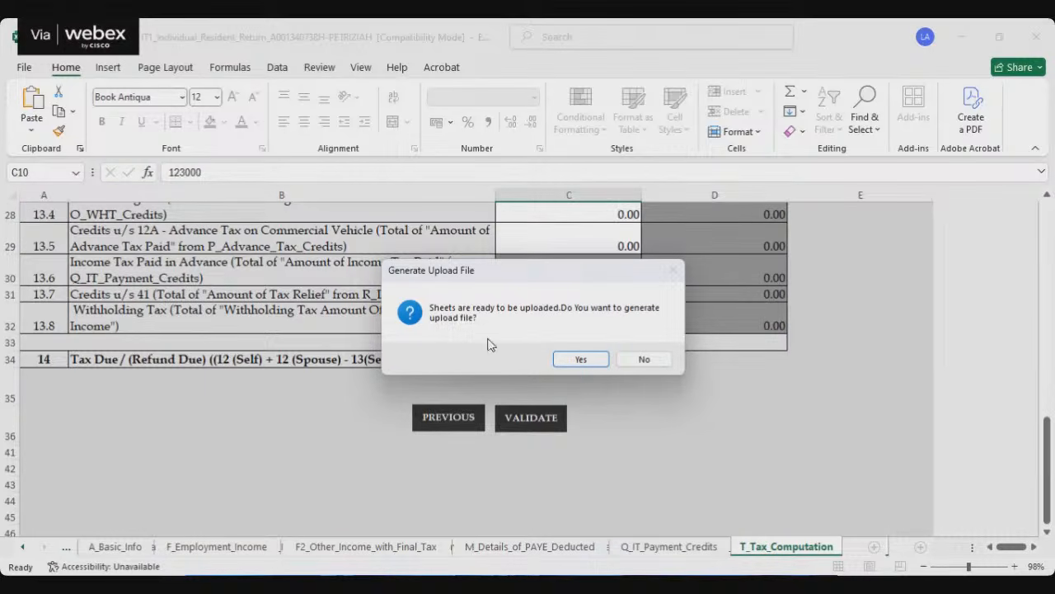
pyautogui.click(581, 359)
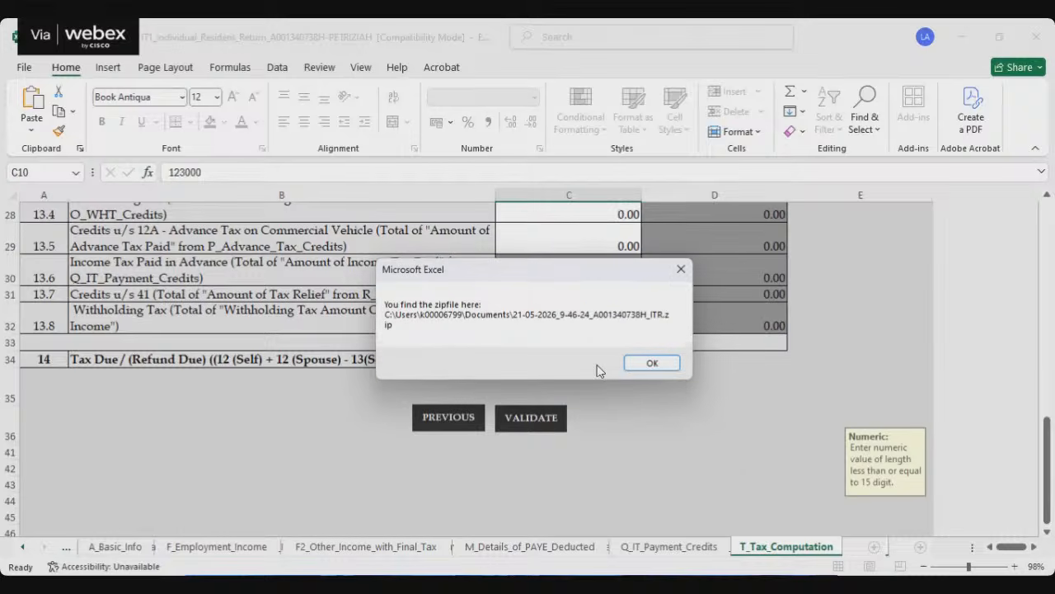
pyautogui.click(649, 363)
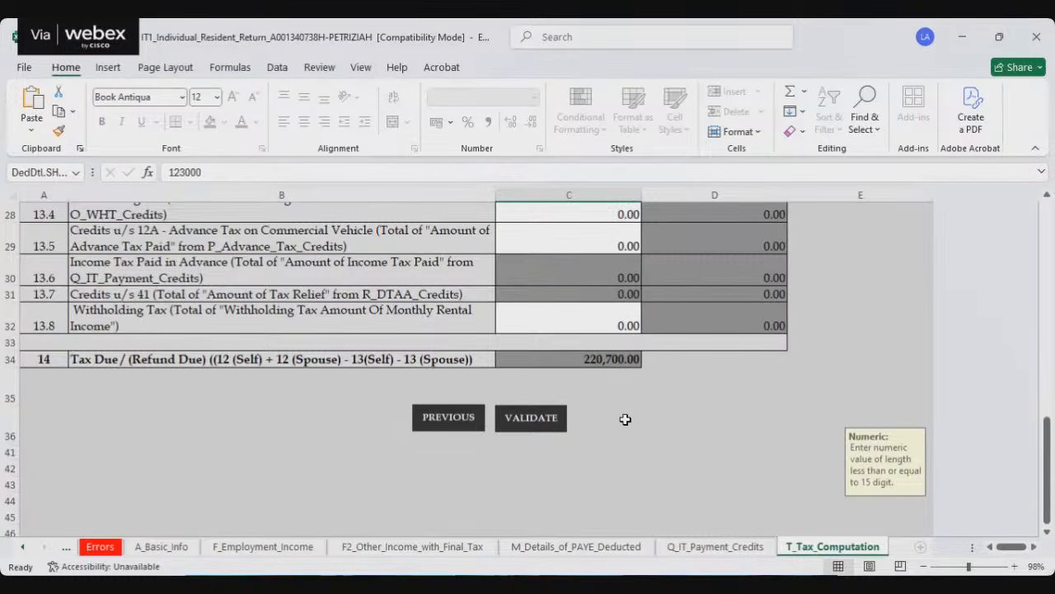
# Step: Answer Yes on A_Basic_Info to having any income other than employment income
pyautogui.scroll(1, 625, 419)
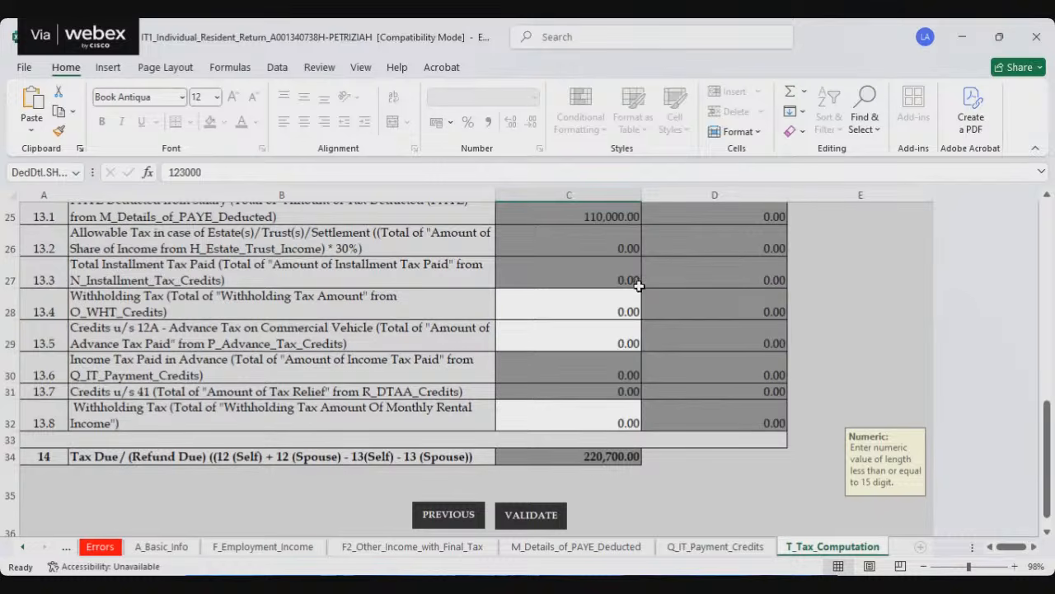
pyautogui.click(161, 547)
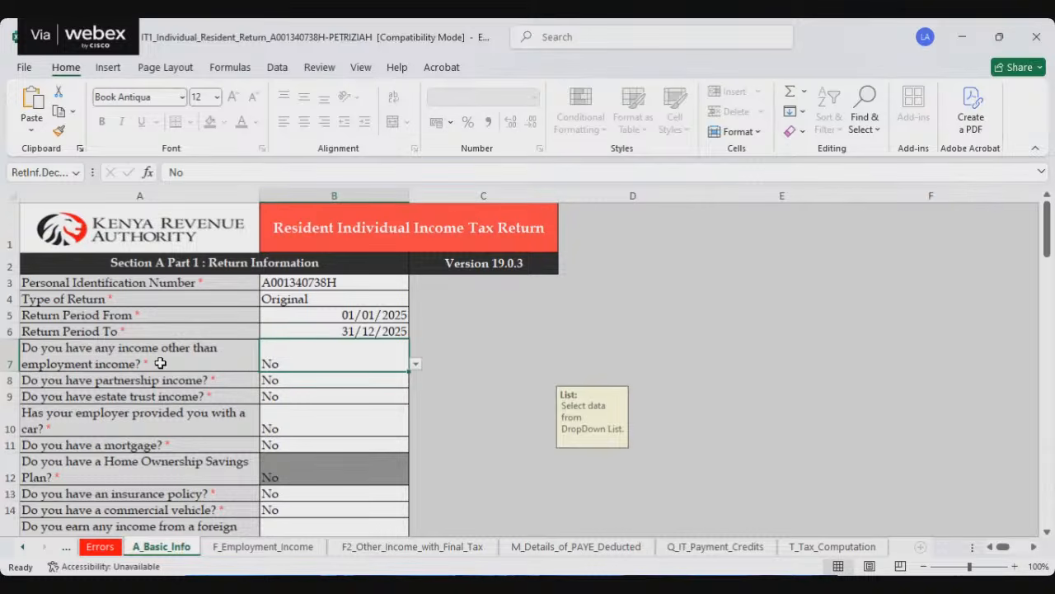
pyautogui.click(312, 362)
pyautogui.click(316, 363)
pyautogui.click(328, 364)
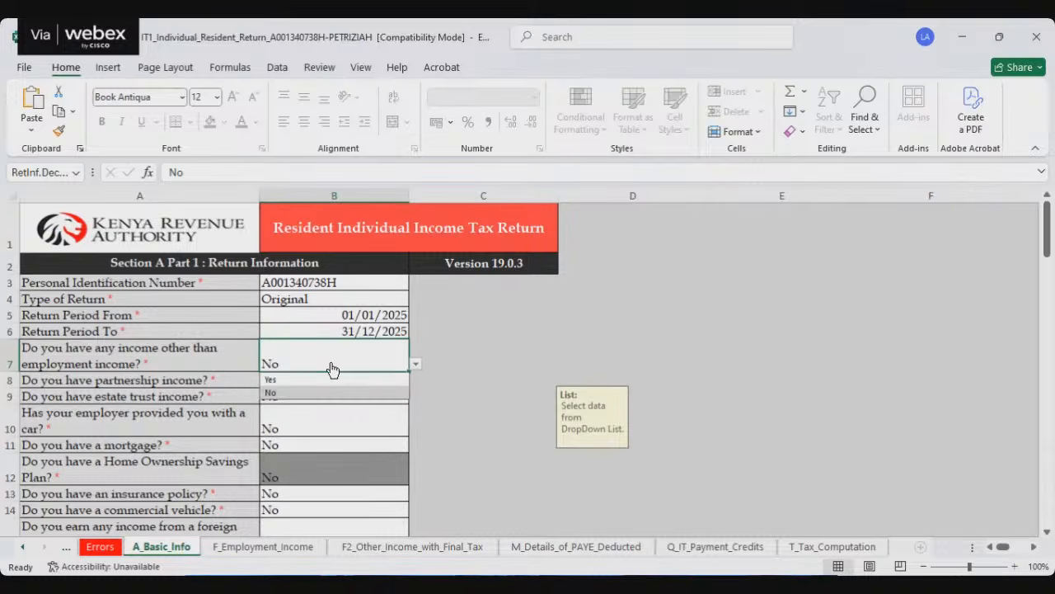
pyautogui.click(275, 380)
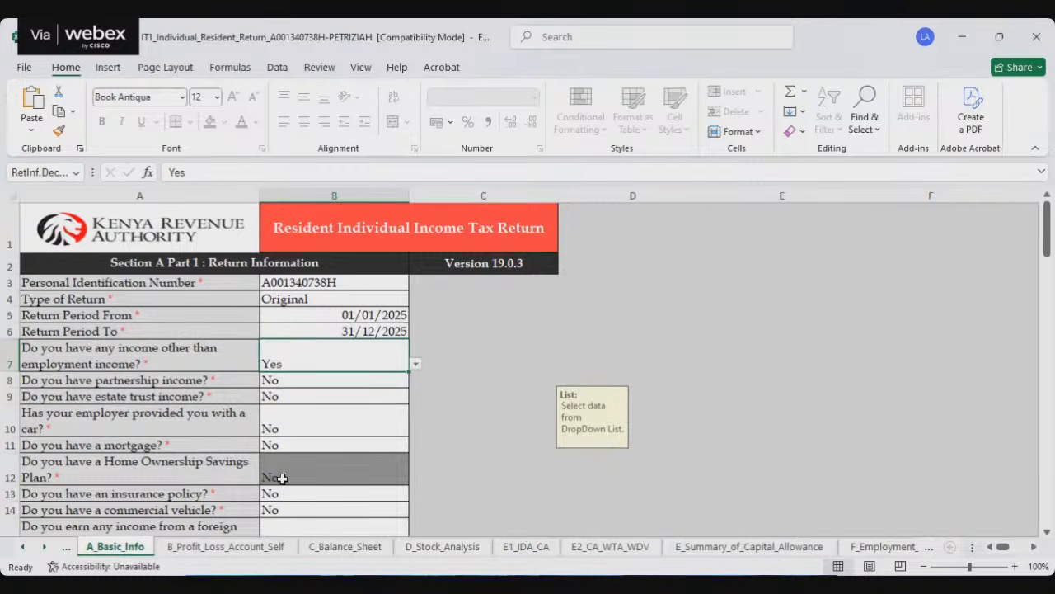
# Step: Examine the gross turnover rows for rental, interest and commission income at the start of B_Profit_Loss_Account_Self
pyautogui.click(226, 546)
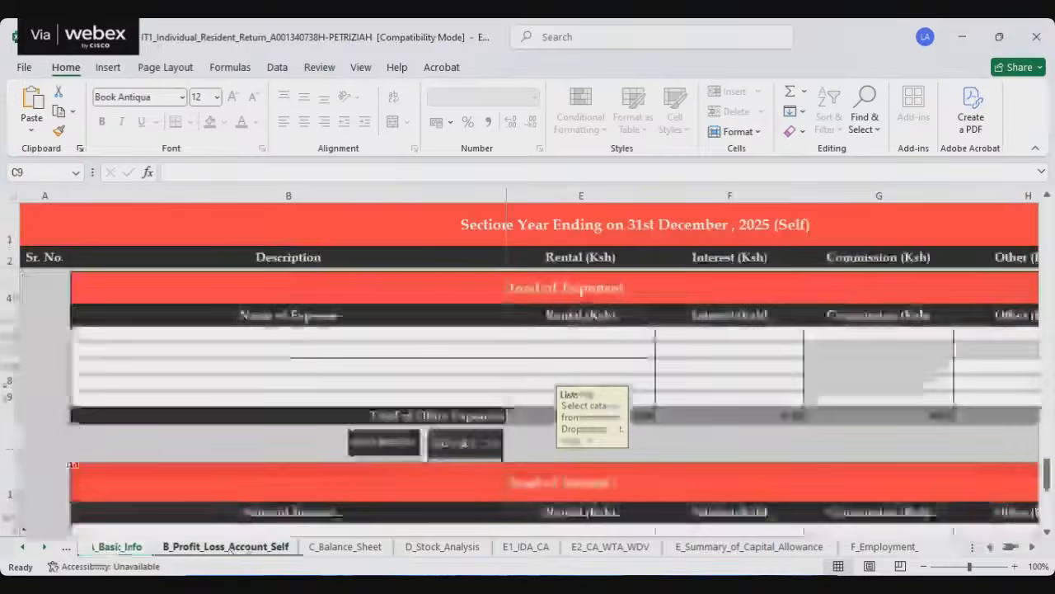
pyautogui.scroll(5, 720, 389)
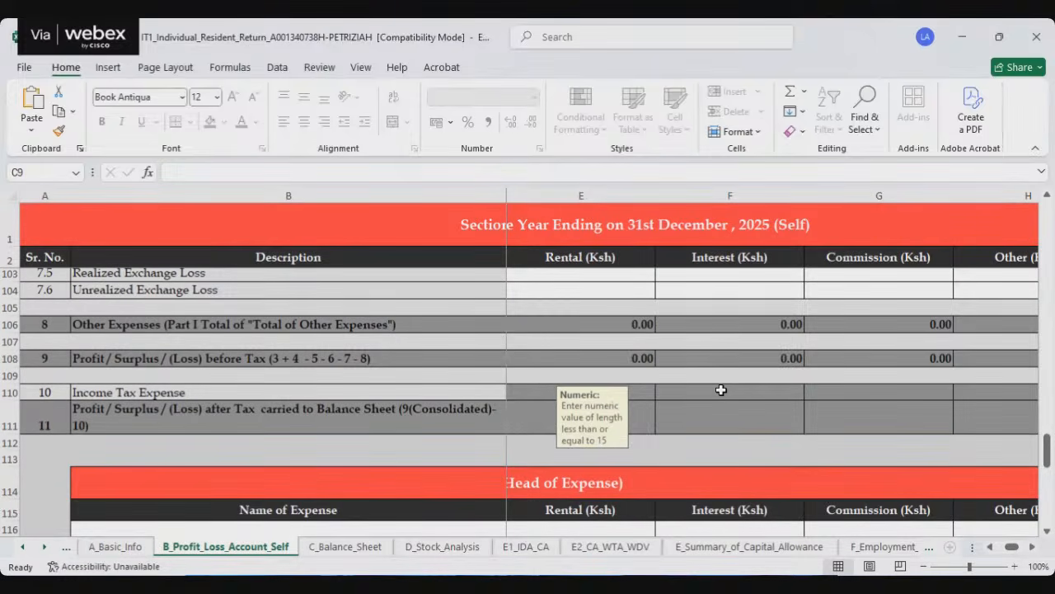
pyautogui.scroll(9, 754, 348)
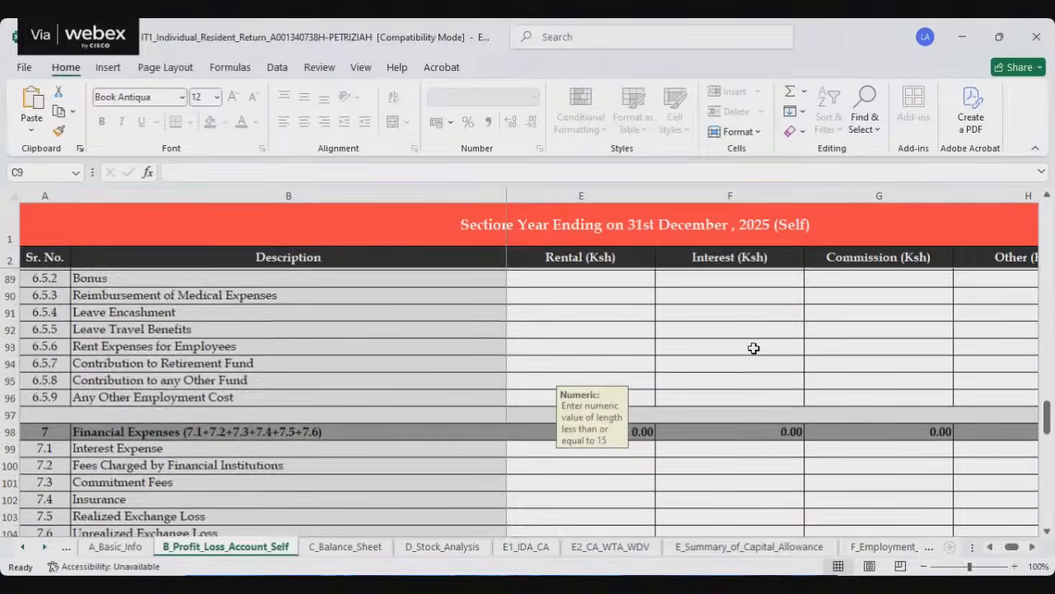
pyautogui.scroll(20, 753, 348)
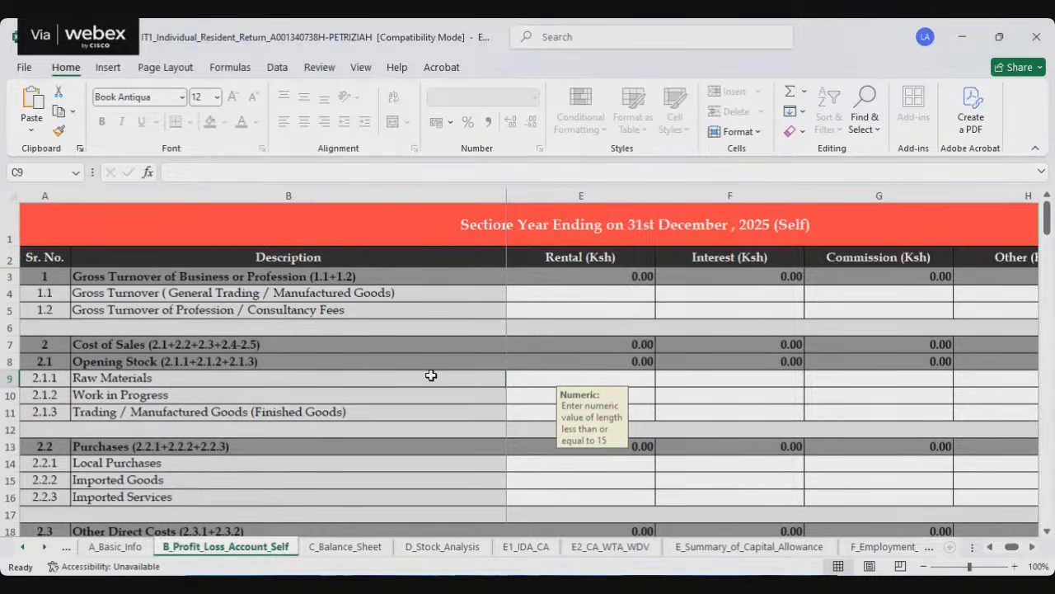
pyautogui.click(569, 292)
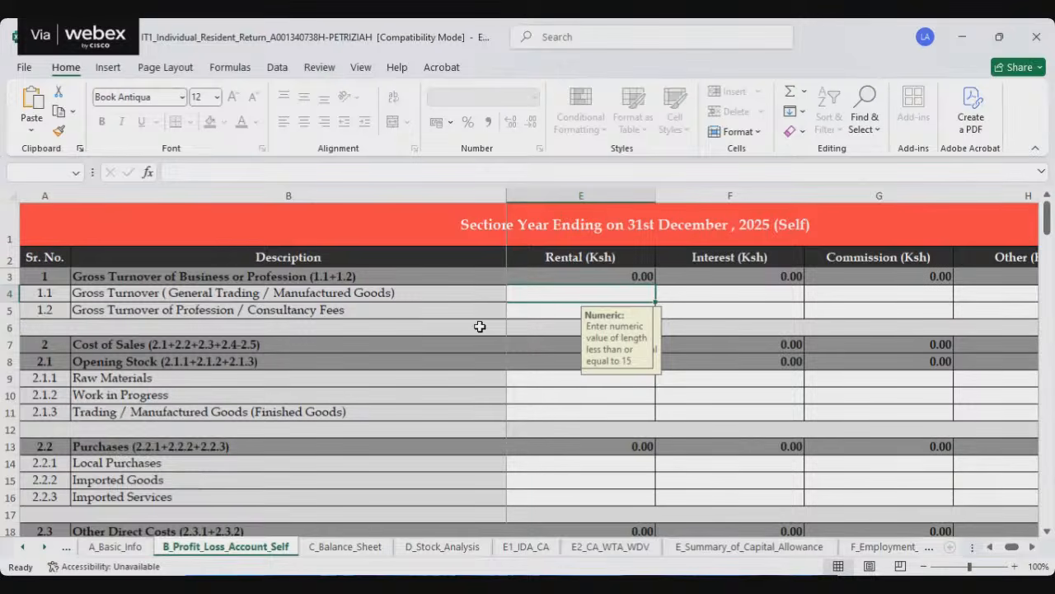
pyautogui.click(746, 292)
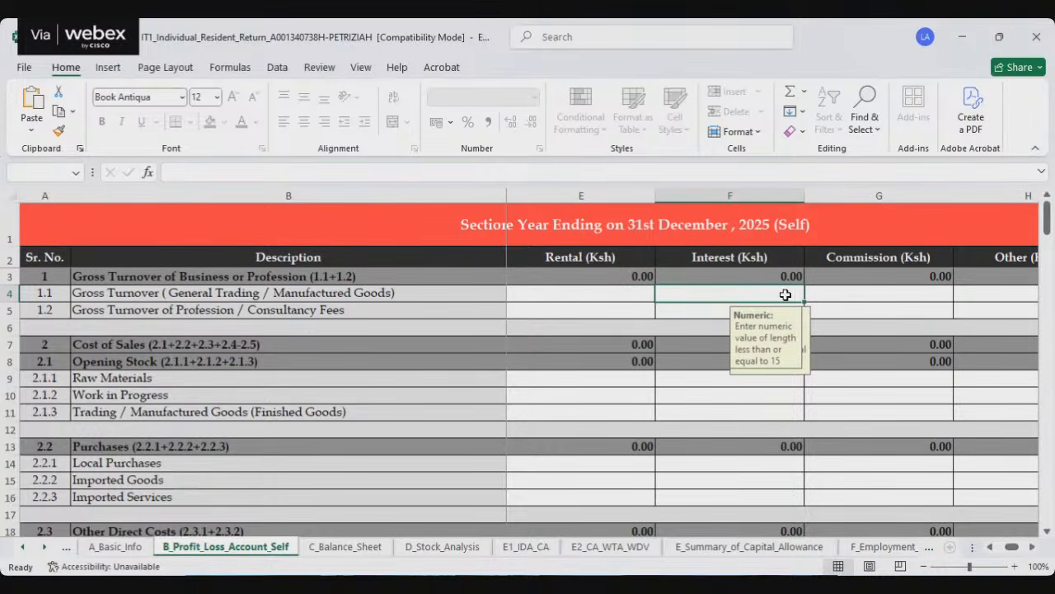
pyautogui.click(862, 295)
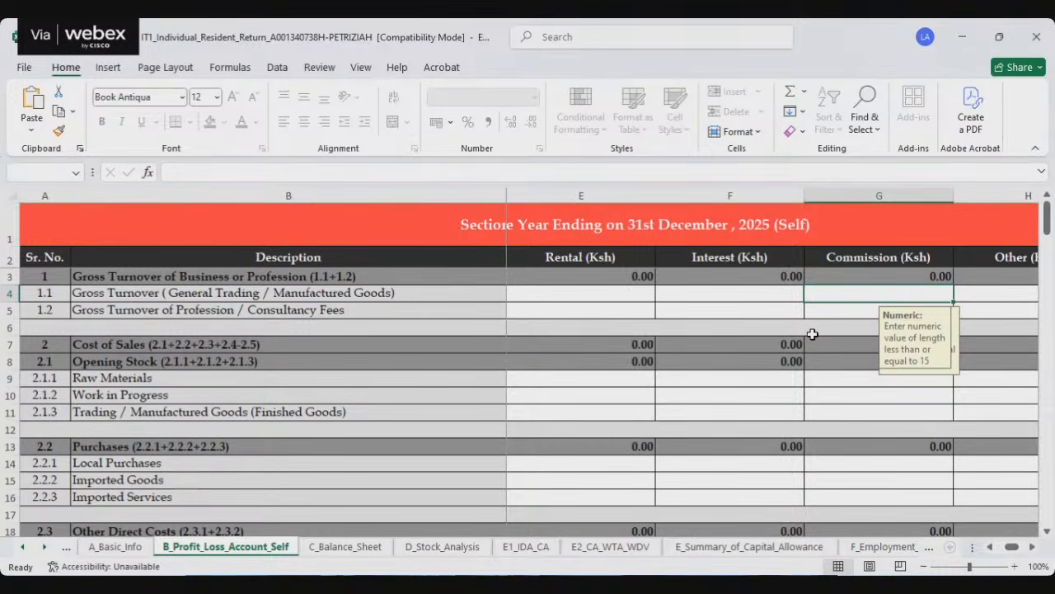
pyautogui.moveTo(913, 340); pyautogui.dragTo(900, 414)
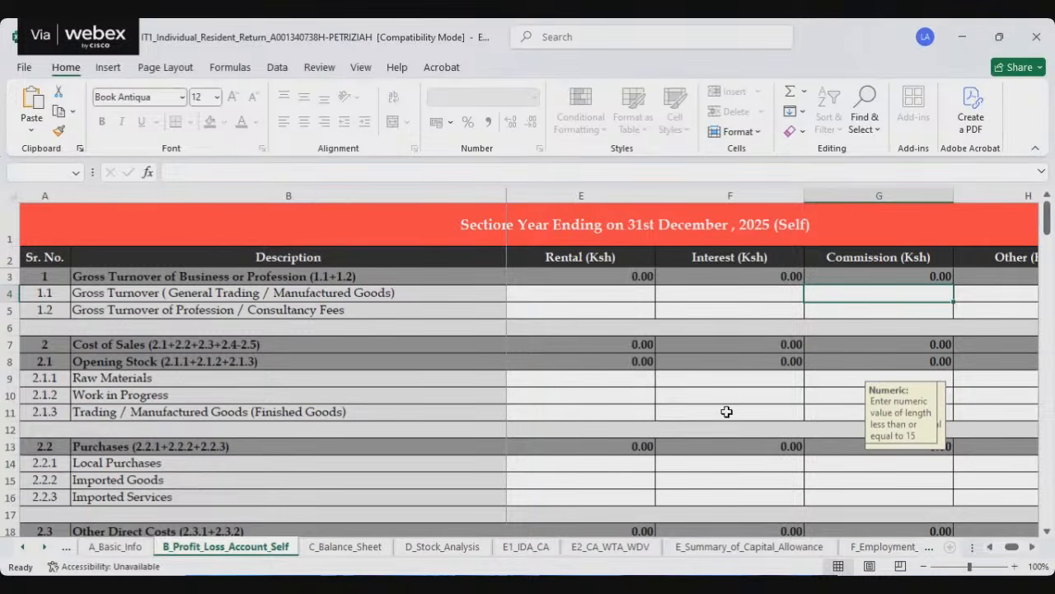
pyautogui.click(868, 310)
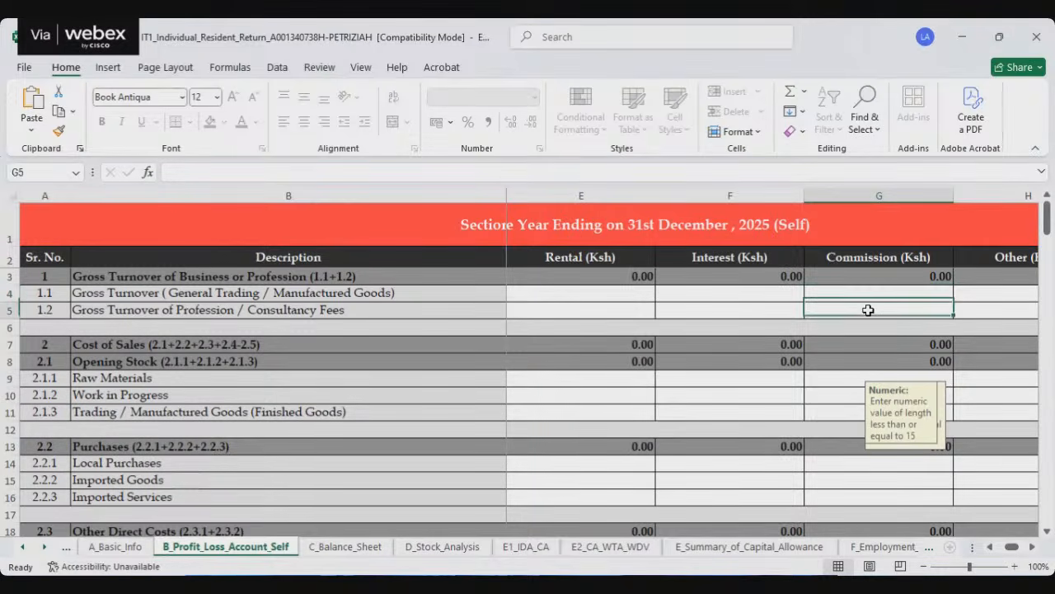
# Step: Examine the Business, Farming, Rental, Interest, Commission and Other income columns of the profit and loss account
pyautogui.click(1032, 549)
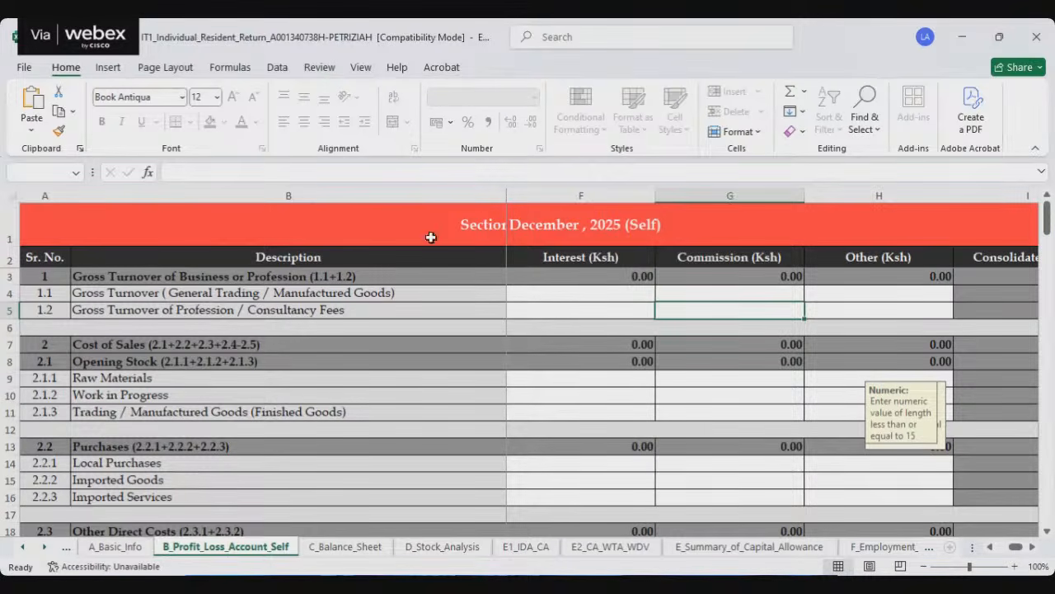
pyautogui.click(991, 549)
pyautogui.click(991, 549)
pyautogui.click(991, 549)
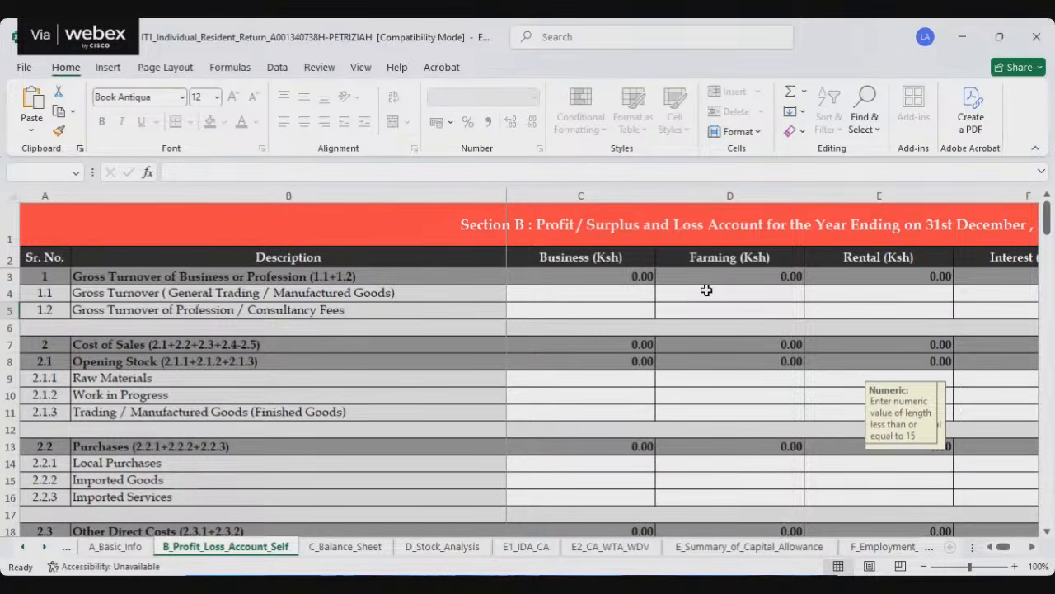
pyautogui.click(1032, 548)
pyautogui.click(1032, 548)
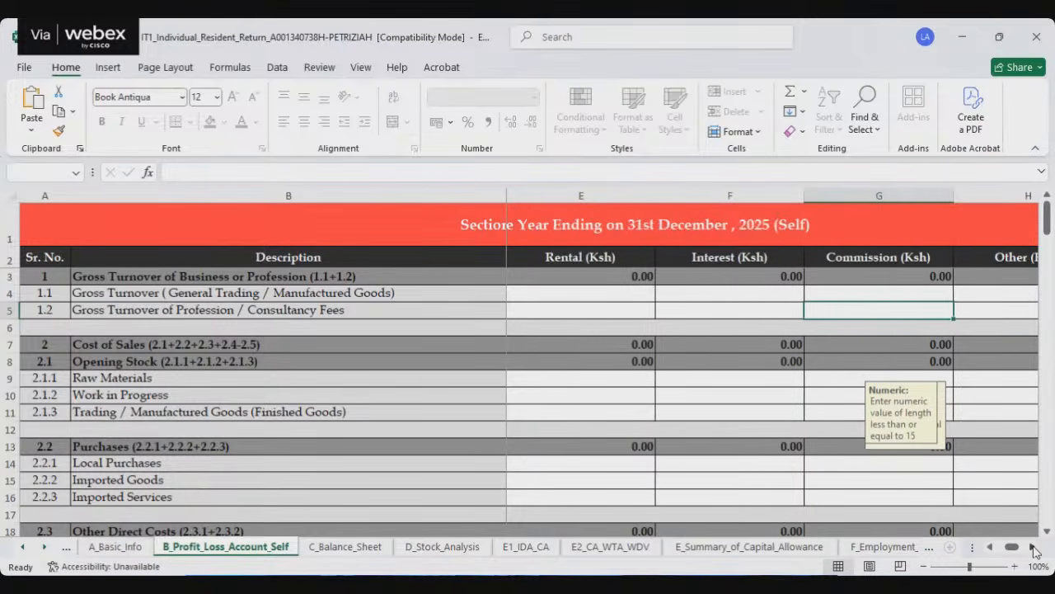
pyautogui.click(1032, 548)
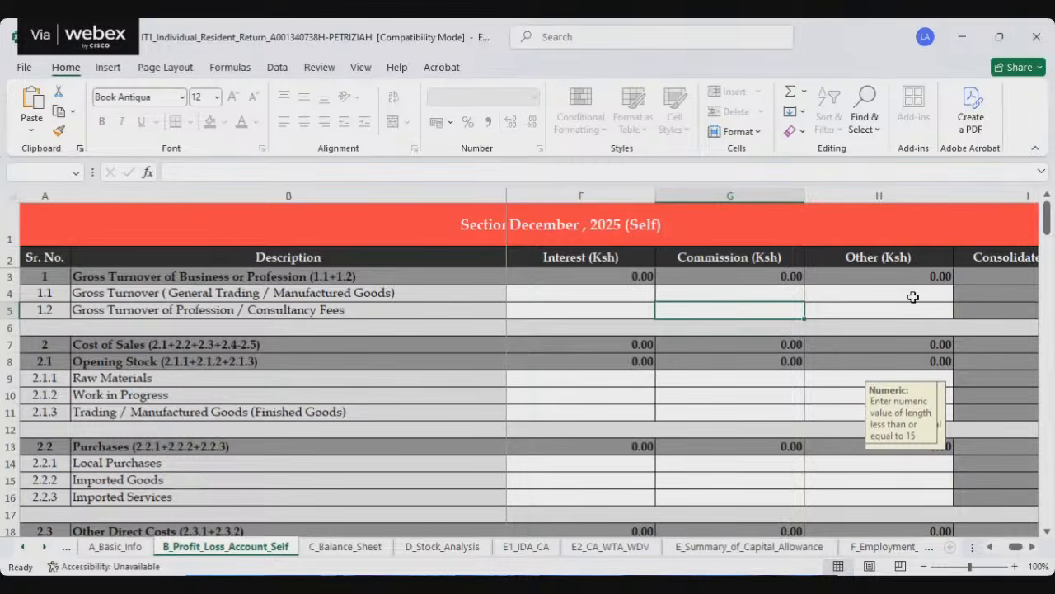
pyautogui.click(912, 297)
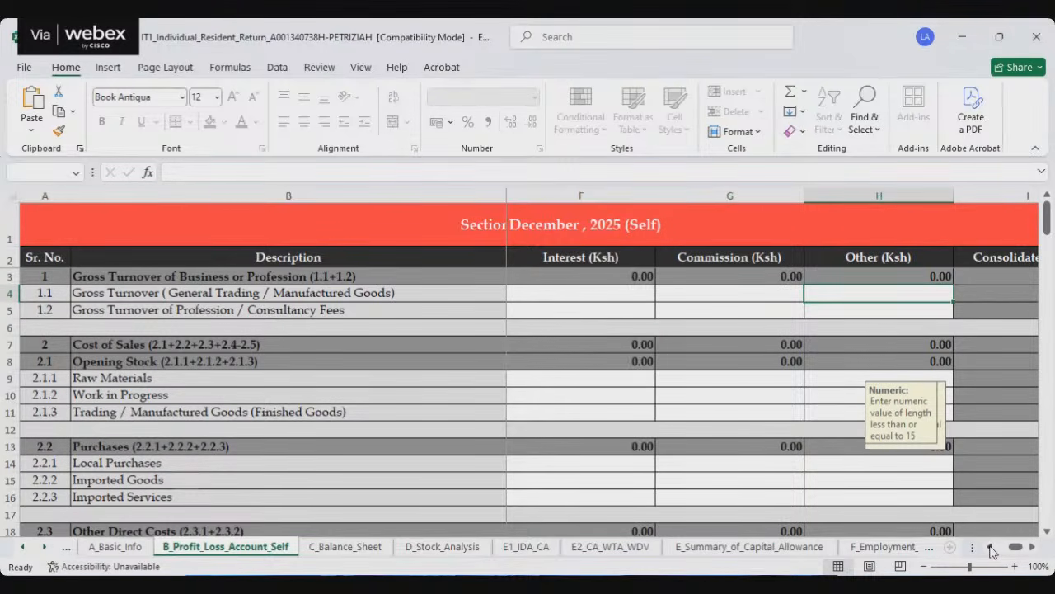
pyautogui.click(990, 548)
pyautogui.click(990, 547)
pyautogui.click(990, 548)
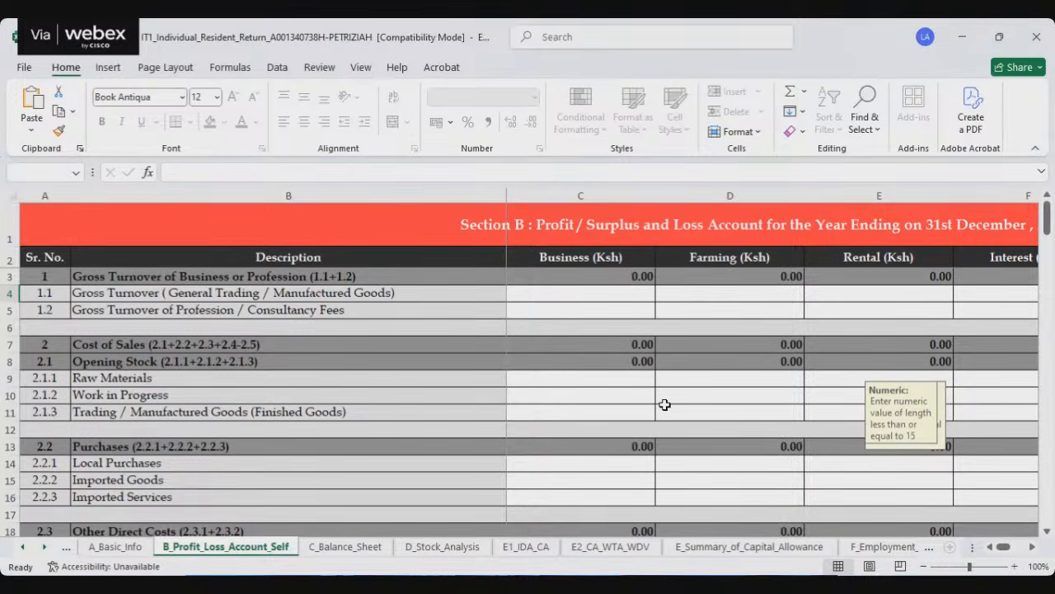
# Step: Look over the cost of sales, purchases and direct costs rows, then return to the A_Basic_Info sheet
pyautogui.scroll(-2, 589, 453)
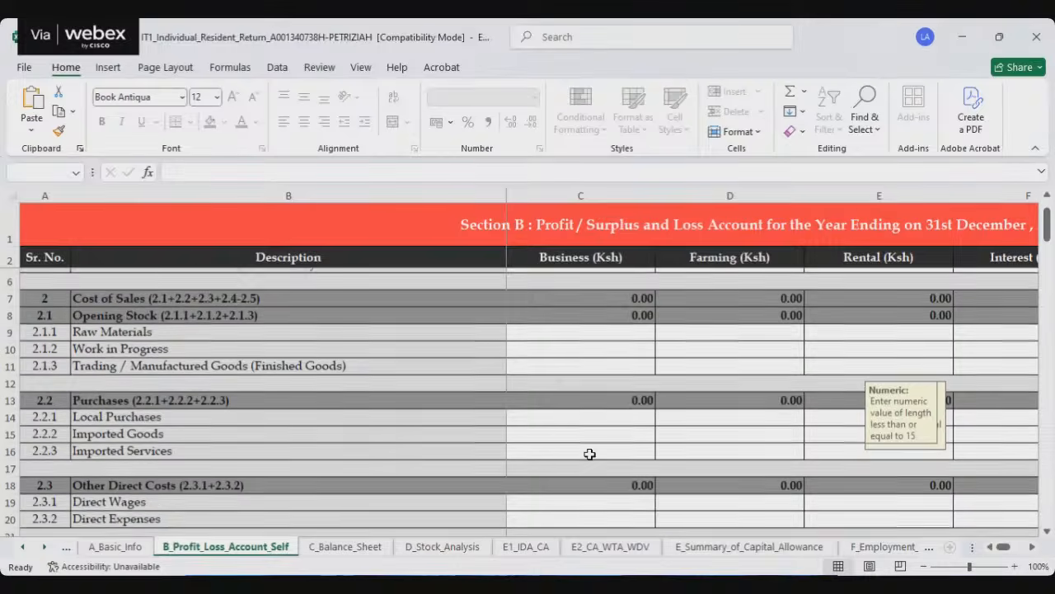
pyautogui.scroll(-1, 564, 444)
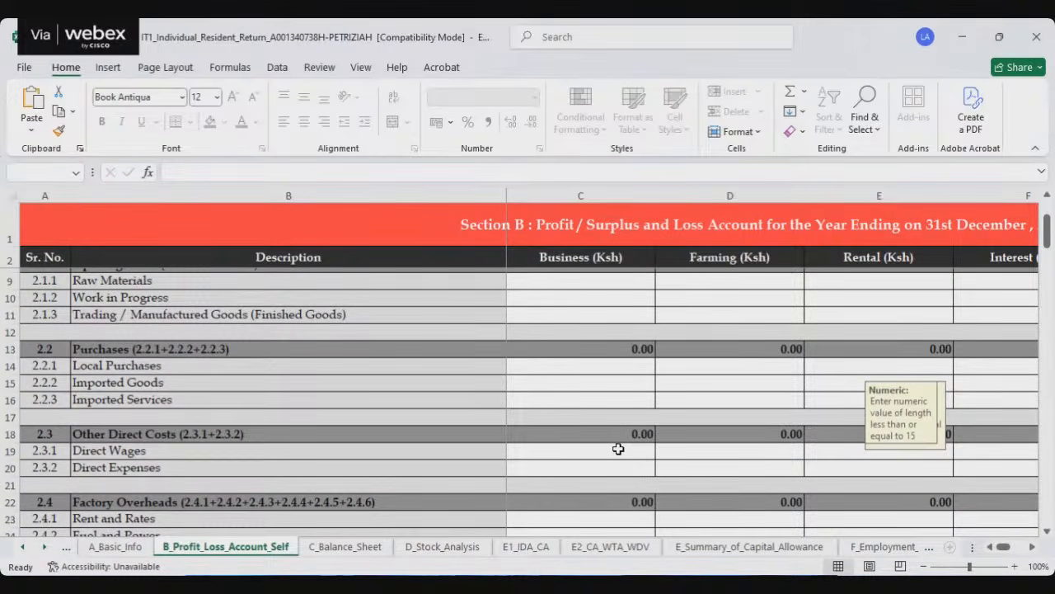
pyautogui.click(111, 547)
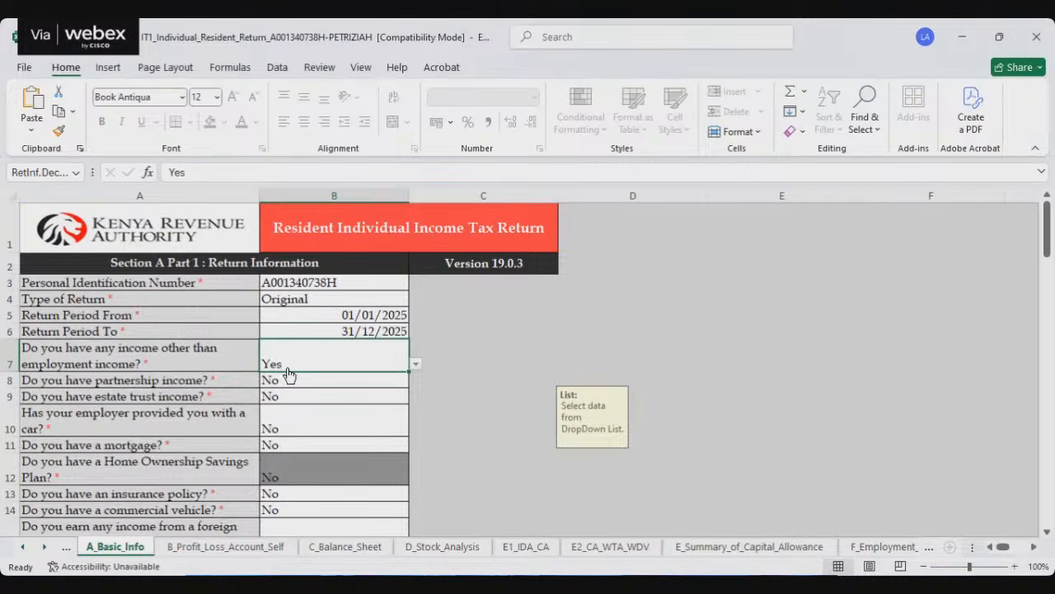
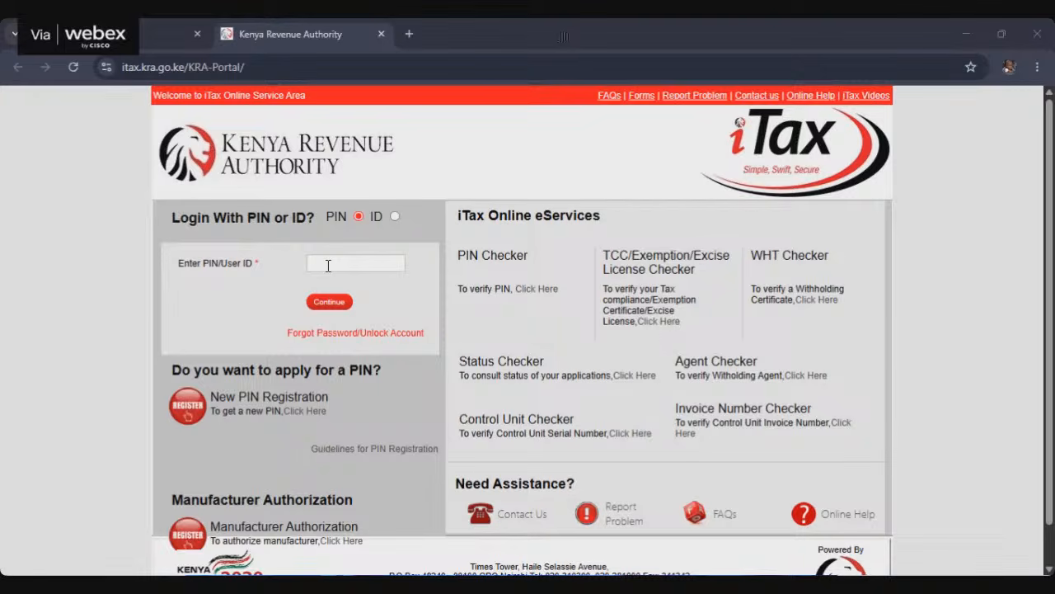
# Step: Enter the taxpayer's PIN on the iTax login page and continue to the password form
pyautogui.click(328, 265)
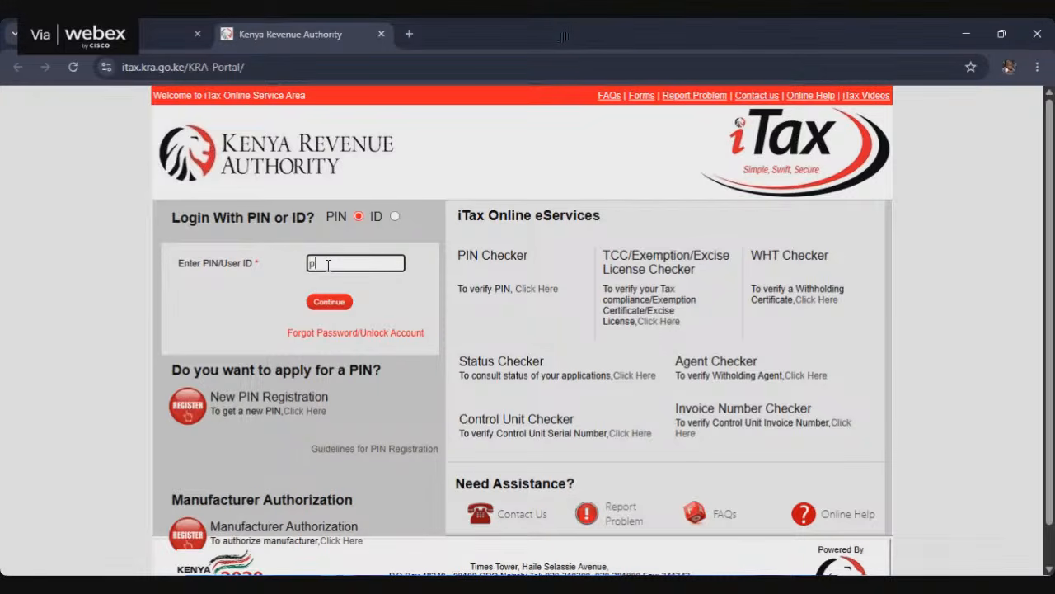
pyautogui.click(329, 302)
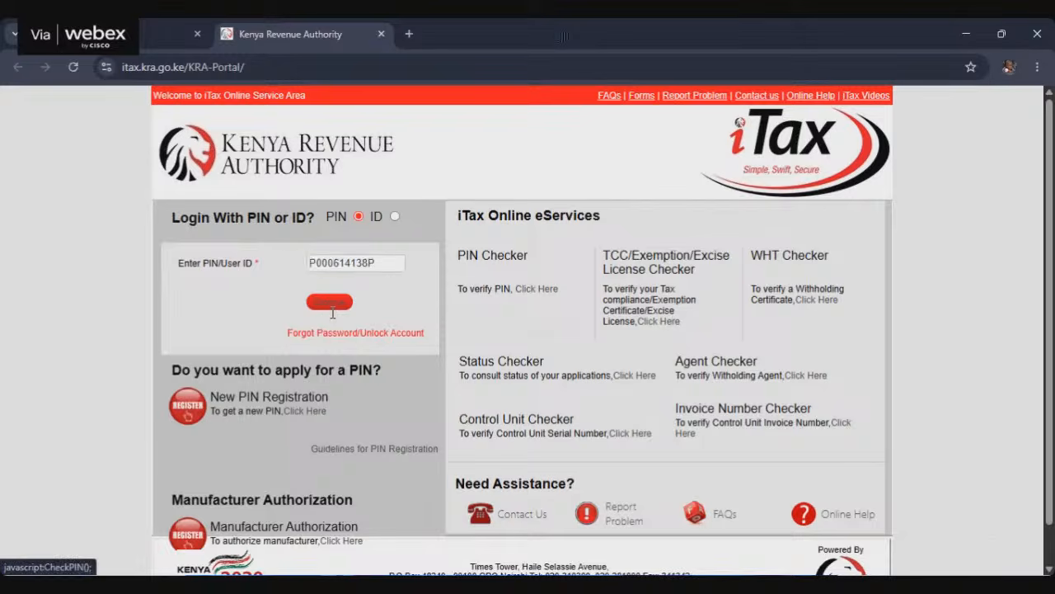
# Step: Enter the account password, refresh the security stamp, answer its arithmetic question and log in
pyautogui.write('•')
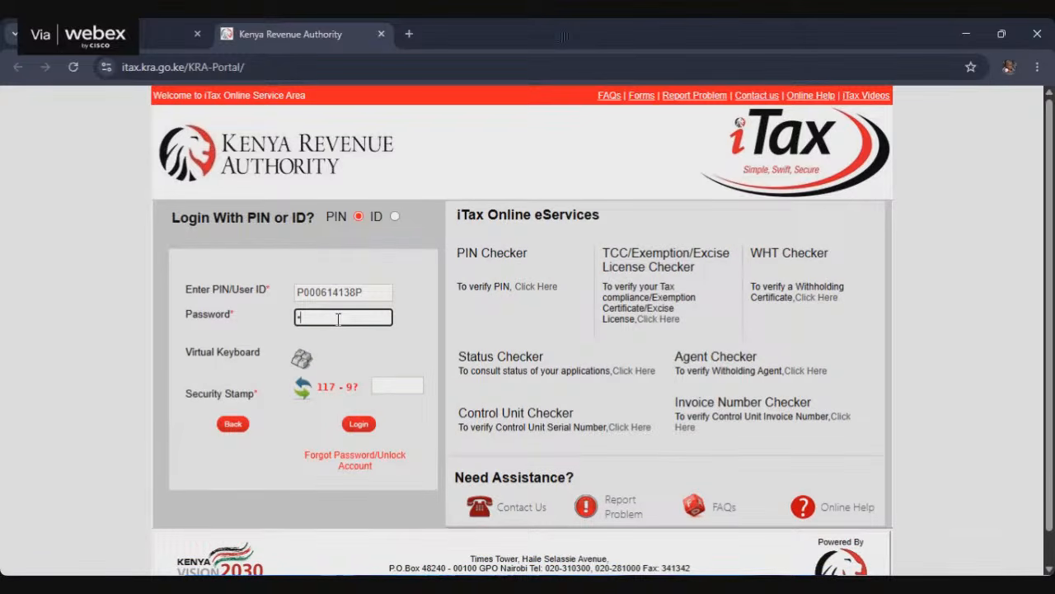
pyautogui.write('••••••••')
pyautogui.click(304, 400)
pyautogui.click(304, 401)
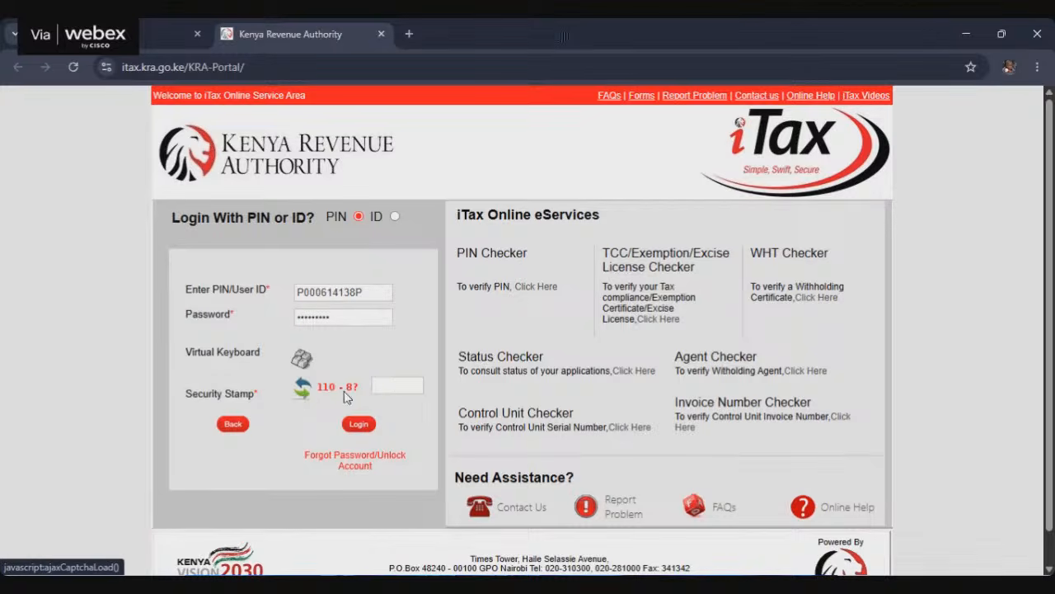
pyautogui.click(305, 397)
pyautogui.click(304, 397)
pyautogui.click(417, 386)
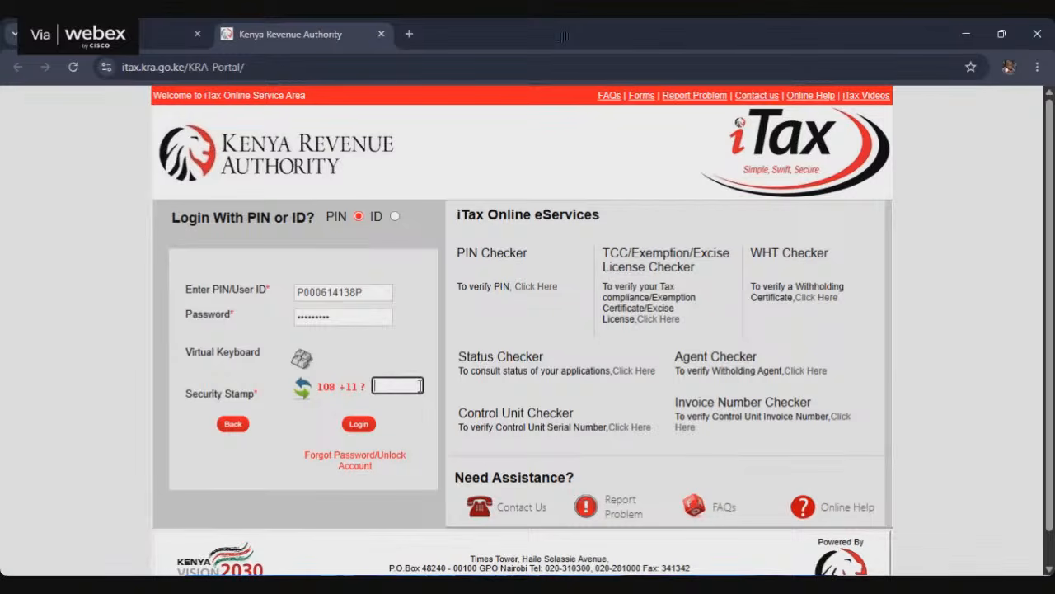
pyautogui.write('119')
pyautogui.click(359, 424)
# Step: Choose Income Tax as the tax type on the Integrated iTax Dashboard
pyautogui.scroll(-3, 431, 396)
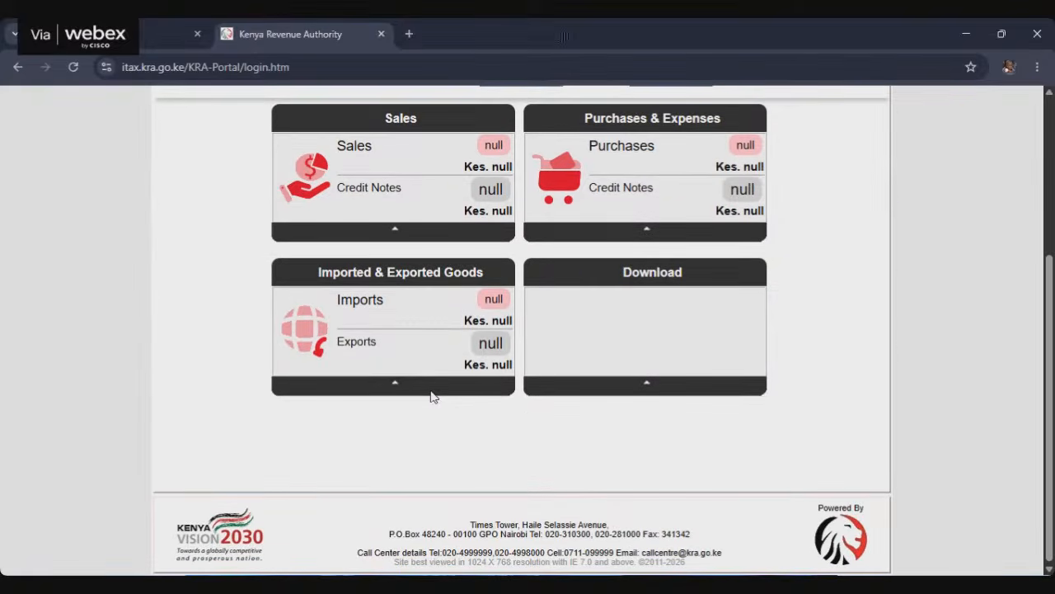
pyautogui.scroll(1, 431, 396)
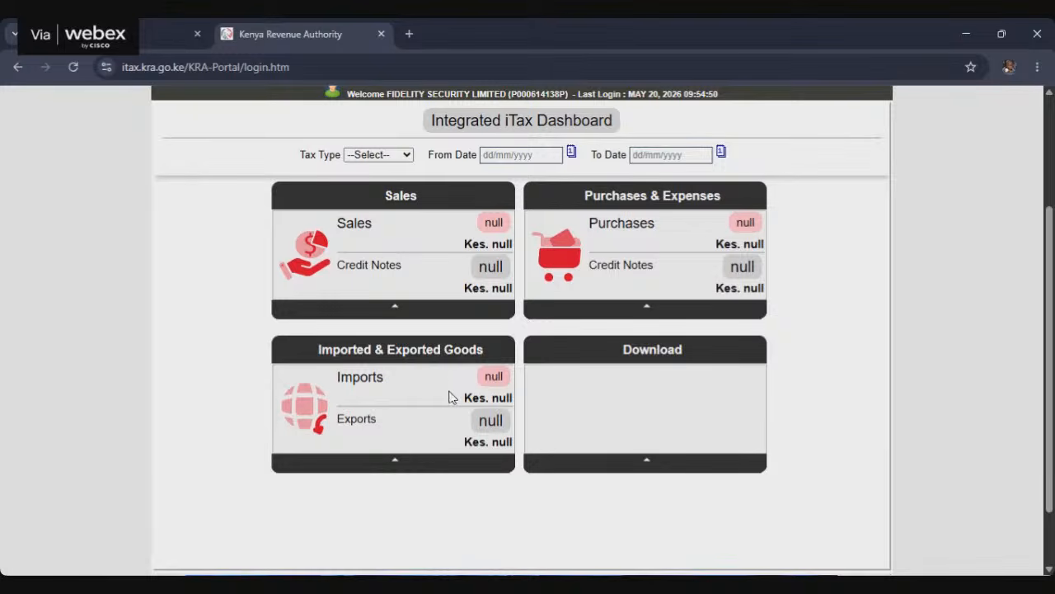
pyautogui.scroll(-1, 460, 371)
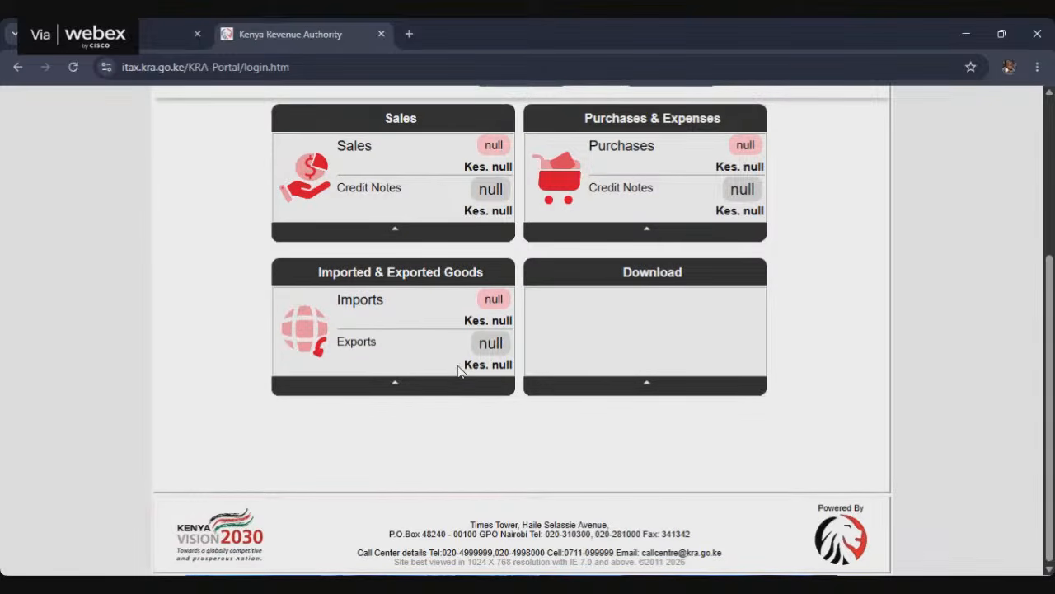
pyautogui.scroll(1, 459, 371)
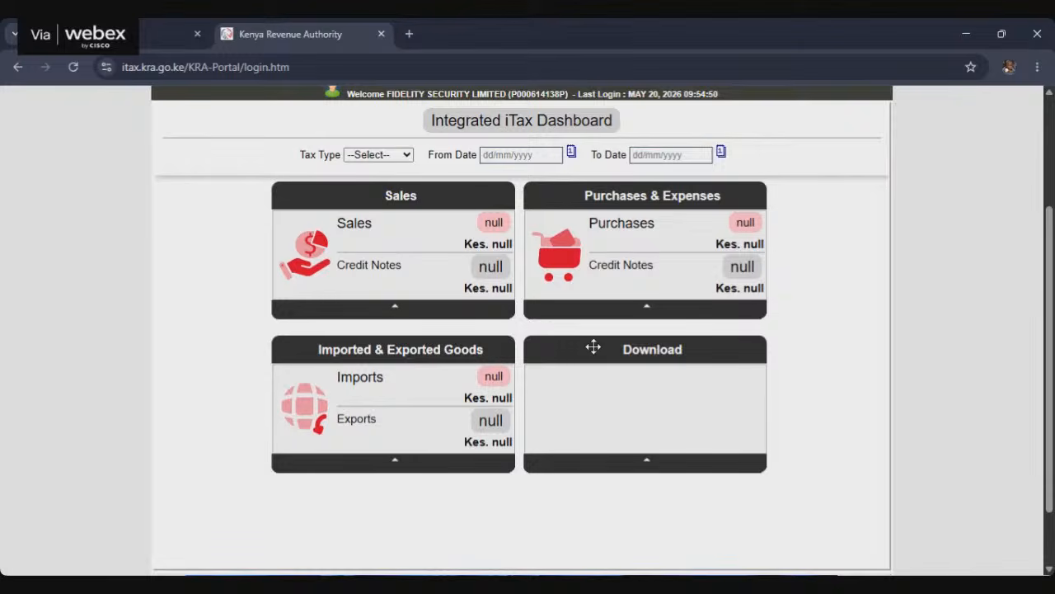
pyautogui.click(404, 157)
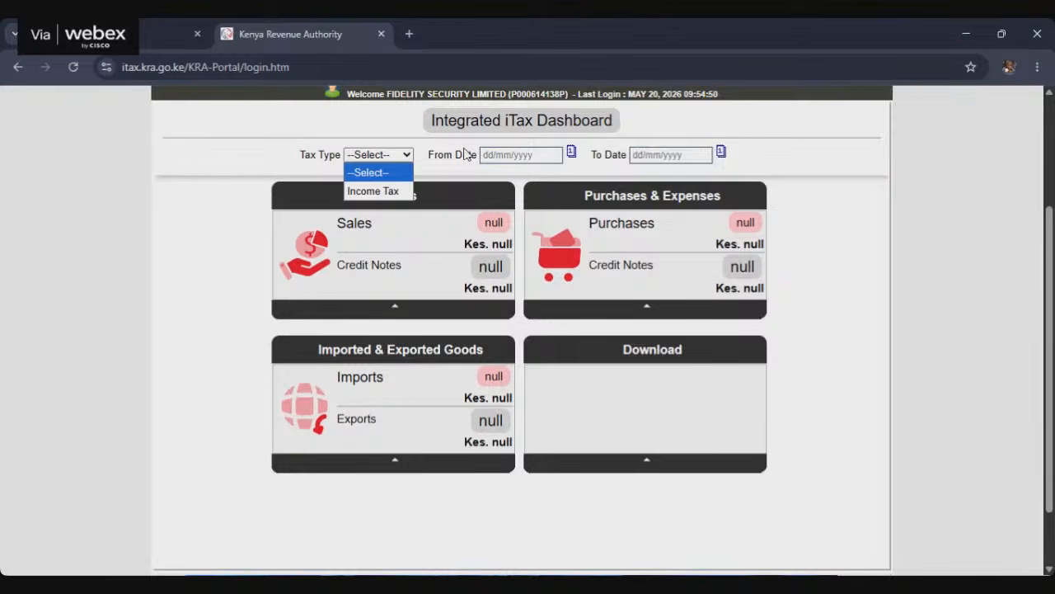
pyautogui.click(395, 195)
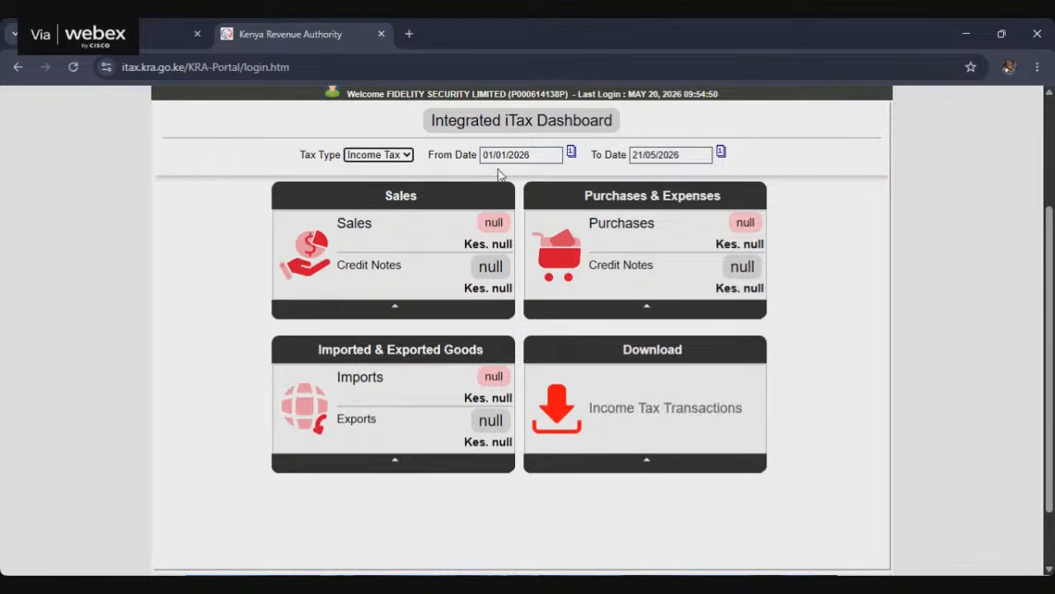
# Step: Set the dashboard period from 01/01/2025 to 31/12/2025
pyautogui.click(539, 155)
pyautogui.press('BackSpace')
pyautogui.write('5')
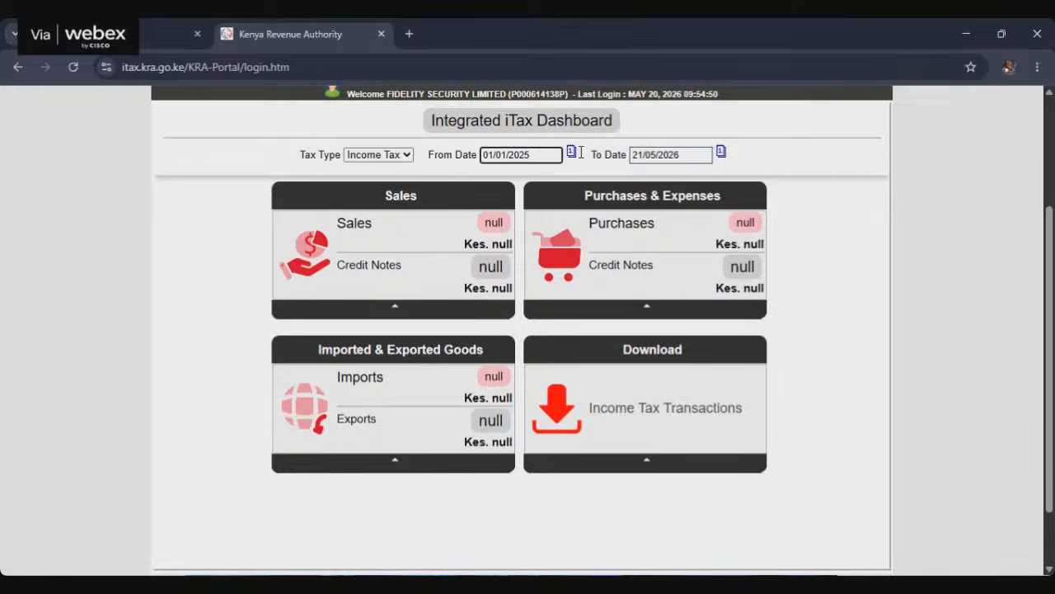
pyautogui.click(678, 154)
pyautogui.write('3')
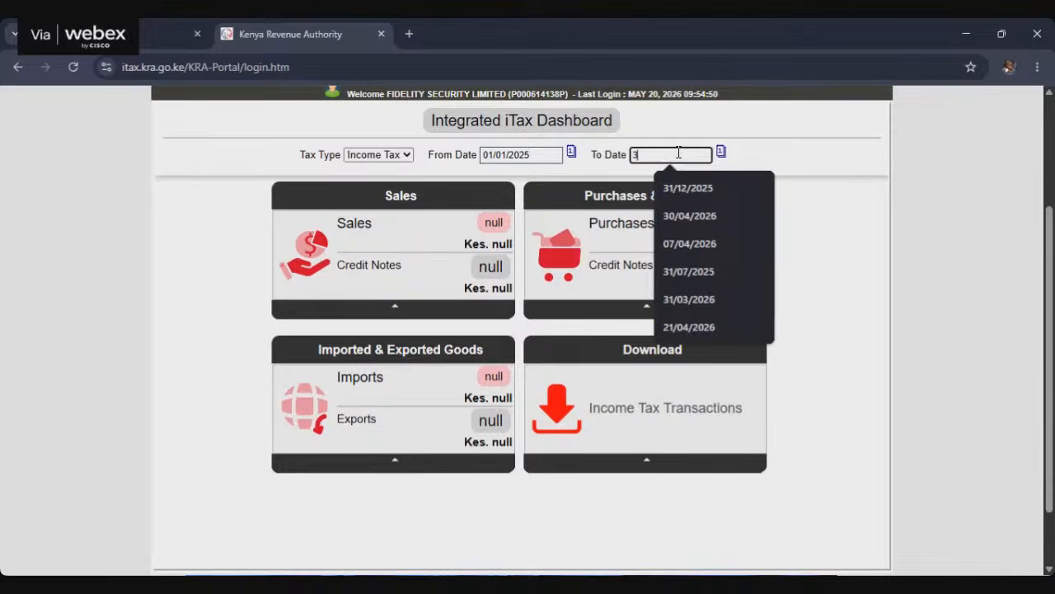
pyautogui.write('1')
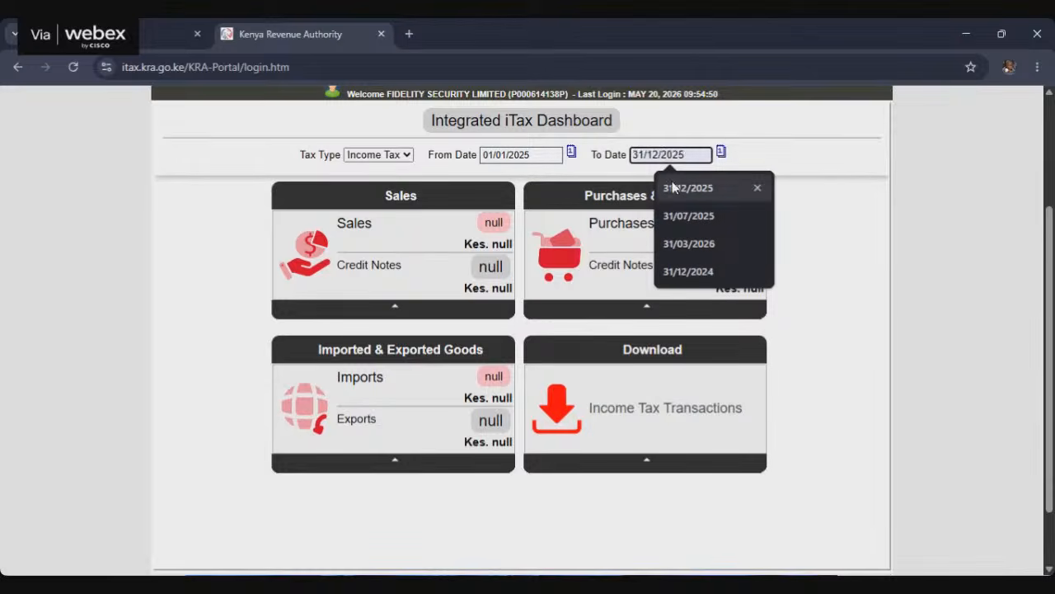
pyautogui.click(673, 187)
# Step: Download the Income Tax Transactions file and agree to download the pre-filled form
pyautogui.scroll(-1, 699, 281)
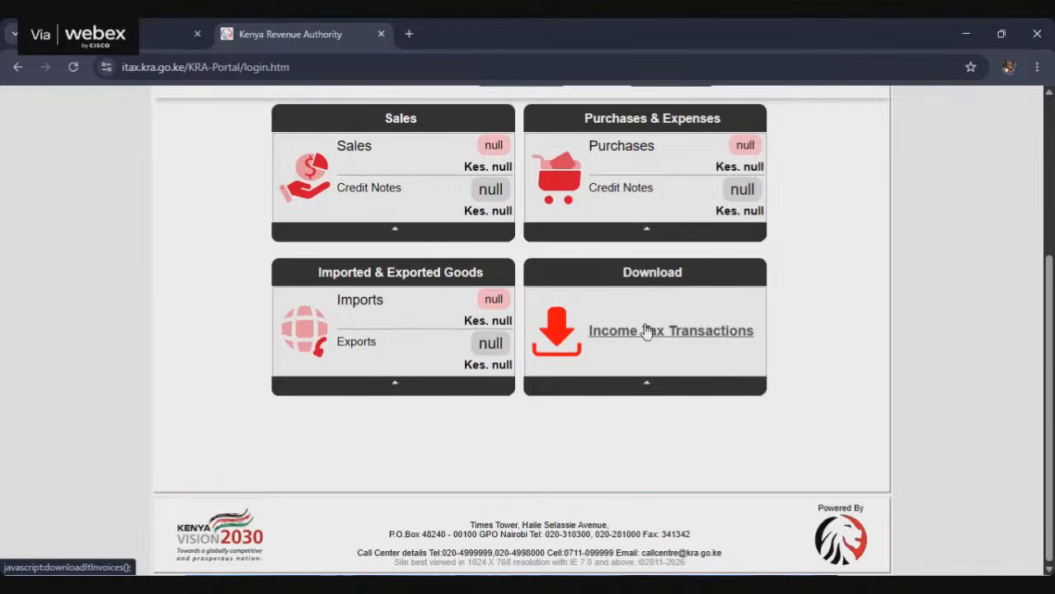
pyautogui.click(657, 337)
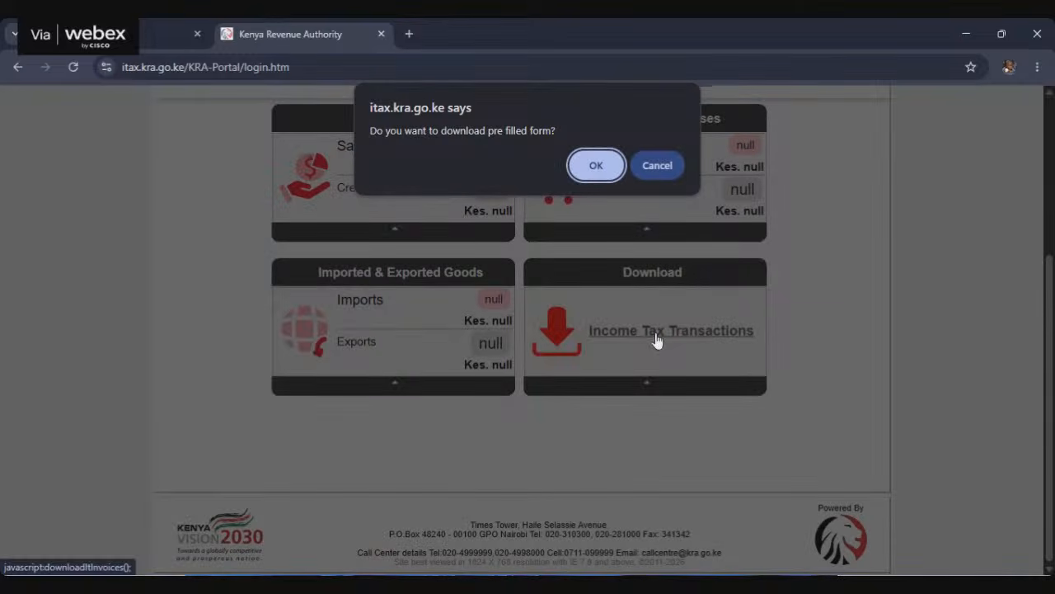
pyautogui.click(596, 166)
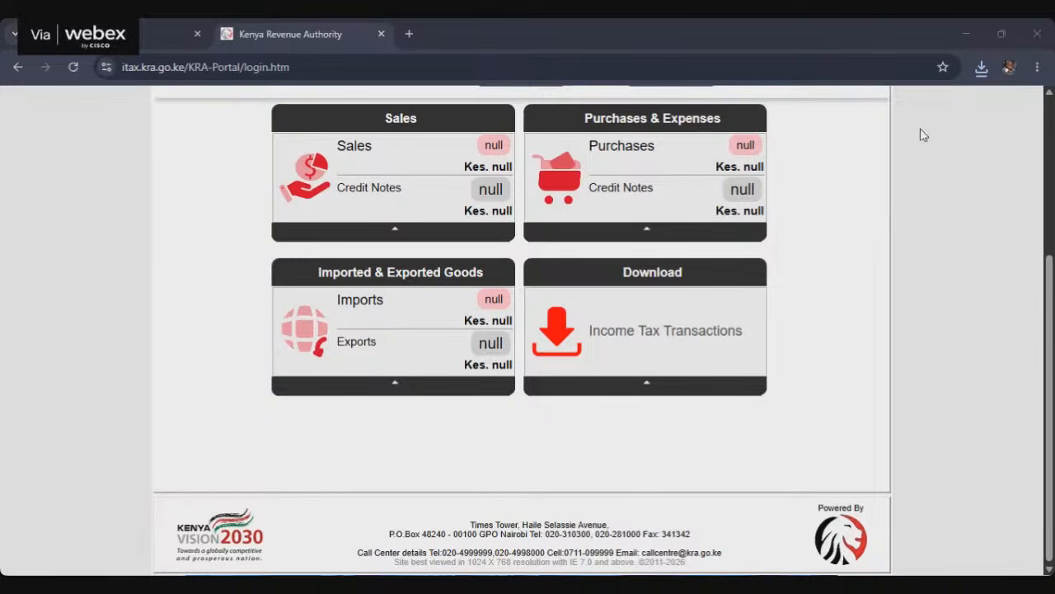
# Step: Switch to the IT2C-COGIL DG workbook in Excel, dismiss the refresh warning and look over all sections of A_Basic_Info
pyautogui.click(963, 36)
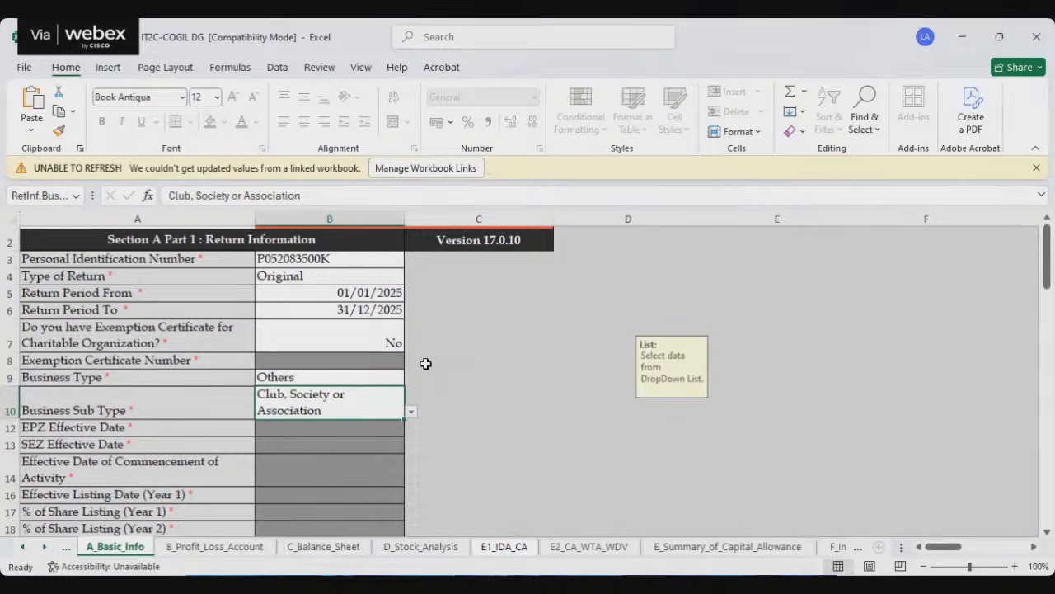
pyautogui.click(1037, 168)
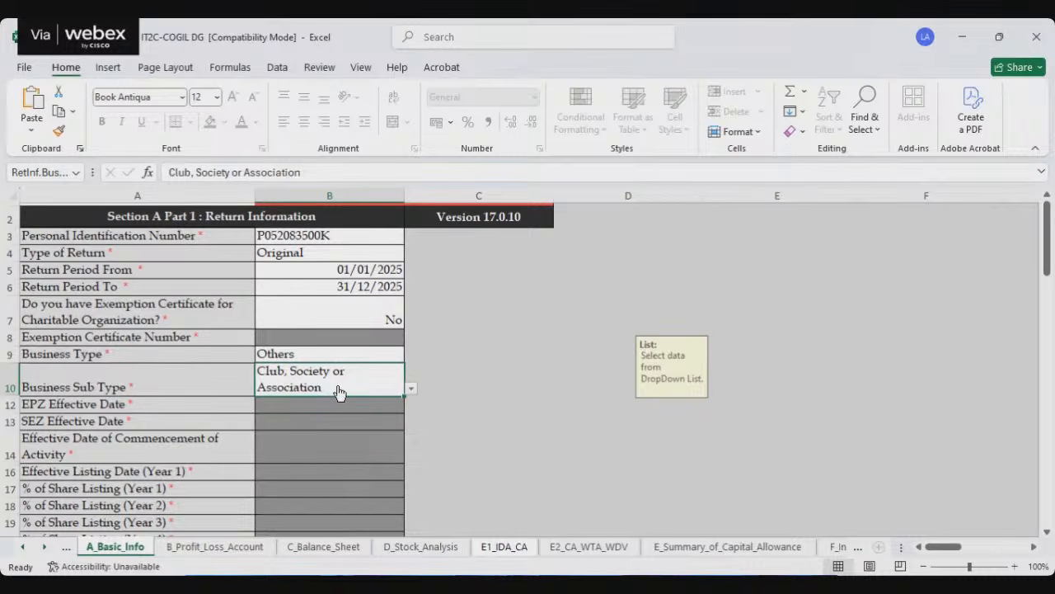
pyautogui.scroll(-2, 335, 387)
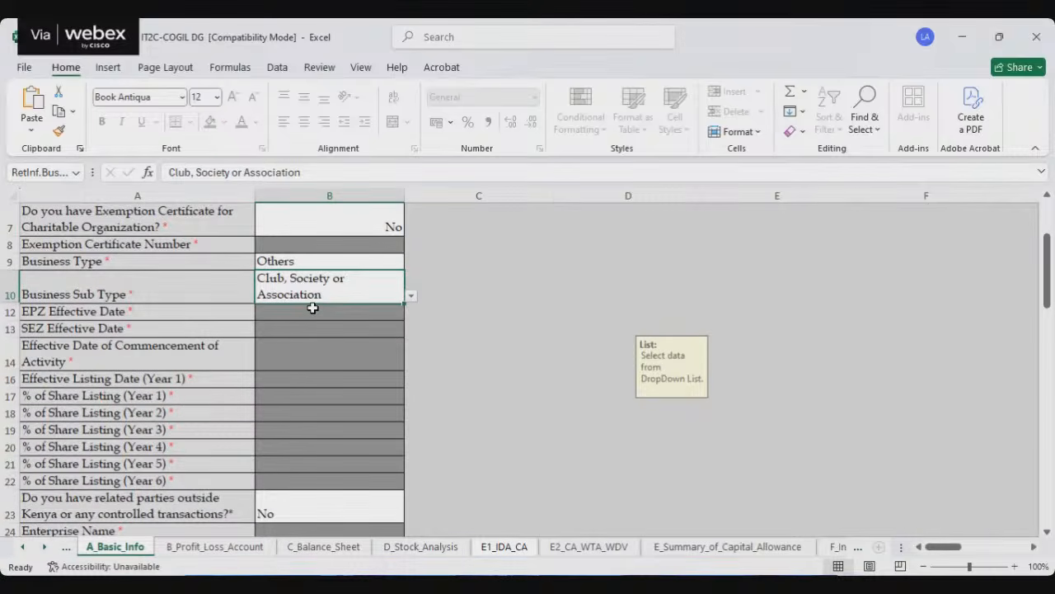
pyautogui.scroll(-5, 328, 304)
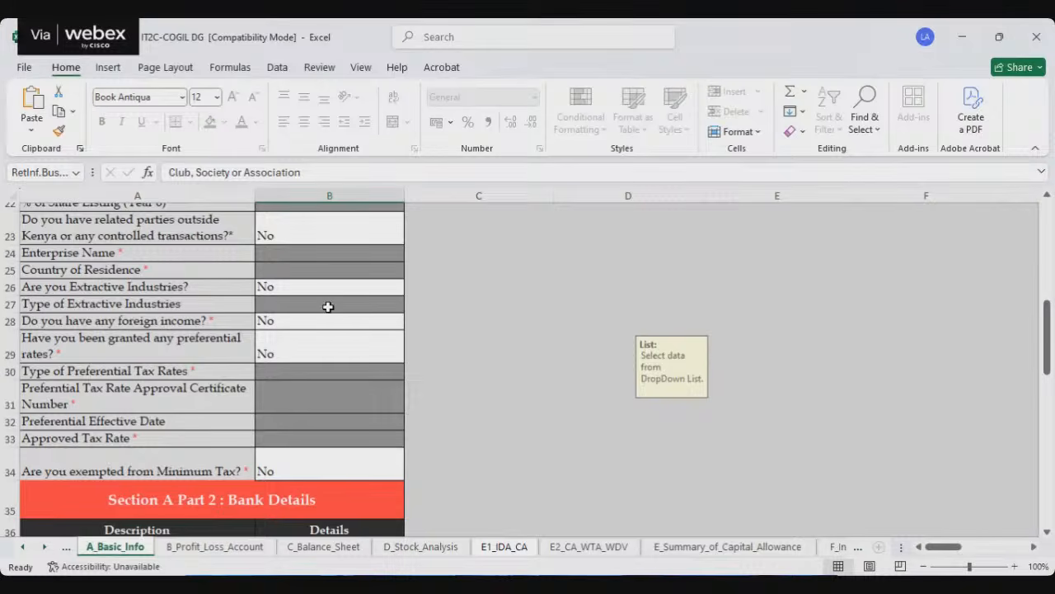
pyautogui.scroll(-2, 336, 327)
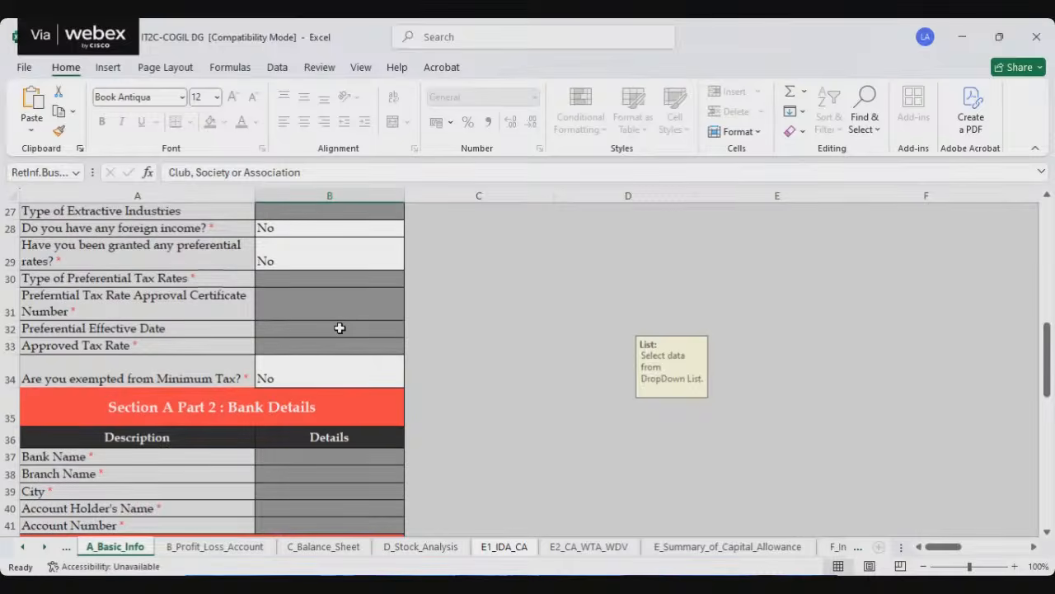
pyautogui.scroll(-2, 347, 332)
pyautogui.scroll(-5, 348, 332)
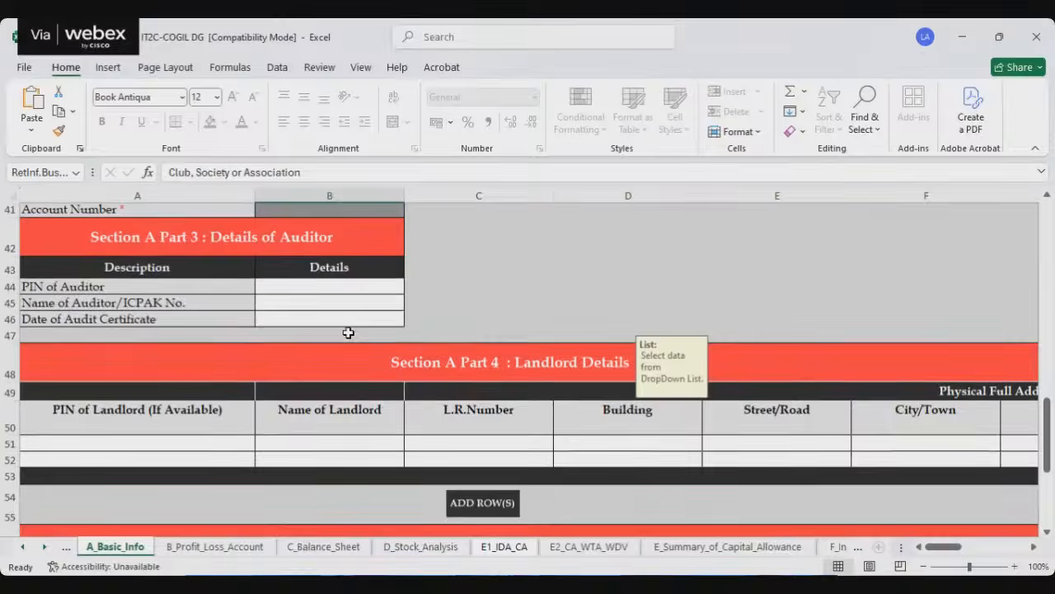
pyautogui.scroll(-3, 349, 333)
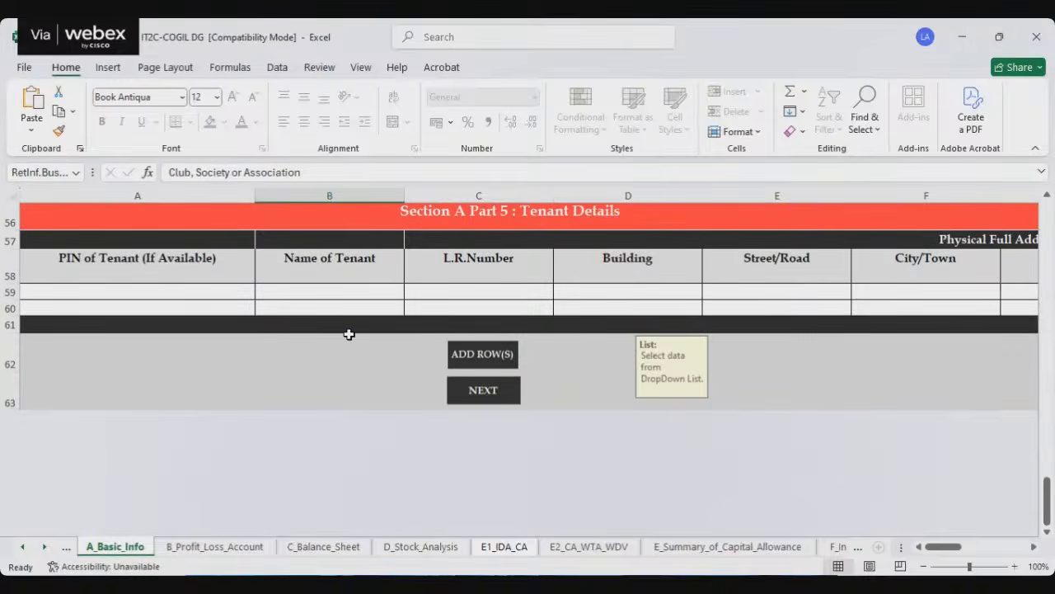
pyautogui.scroll(5, 349, 333)
pyautogui.scroll(6, 348, 333)
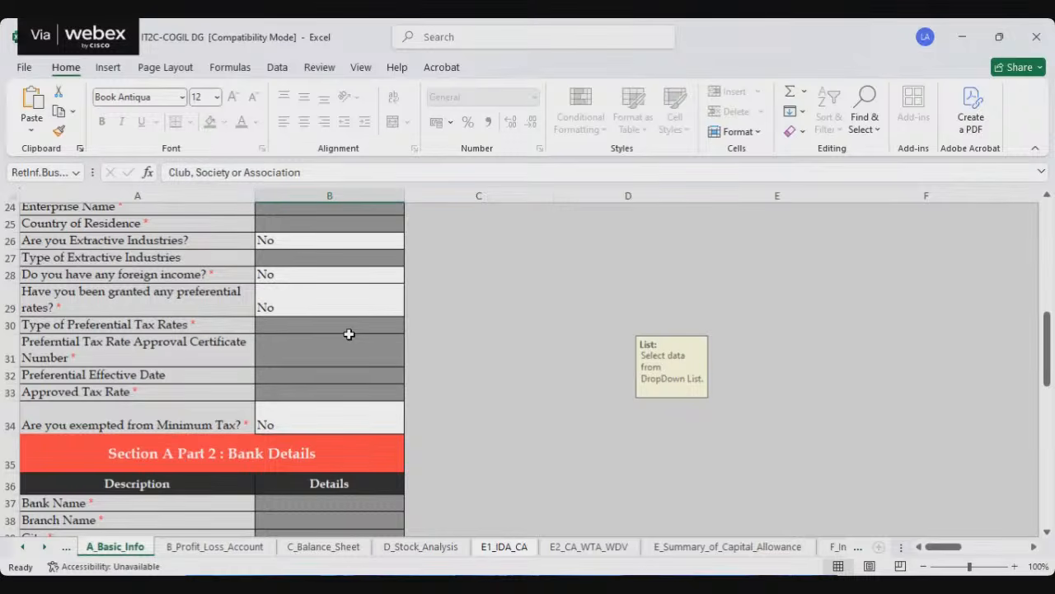
pyautogui.scroll(8, 349, 333)
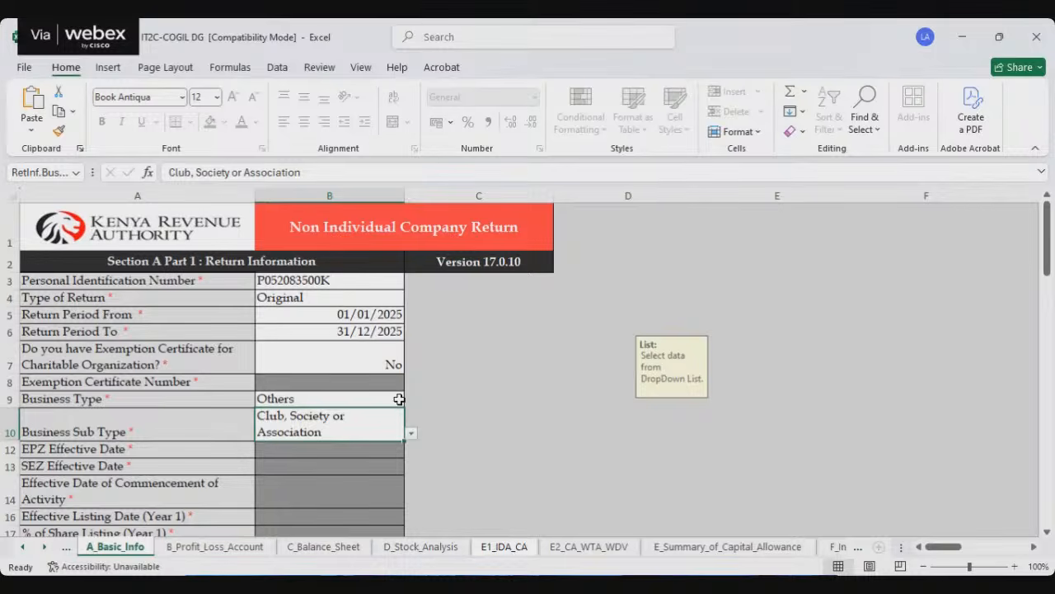
# Step: Answer Yes to having an exemption certificate for a charitable organization and select the Exemption Certificate Number cell
pyautogui.click(360, 364)
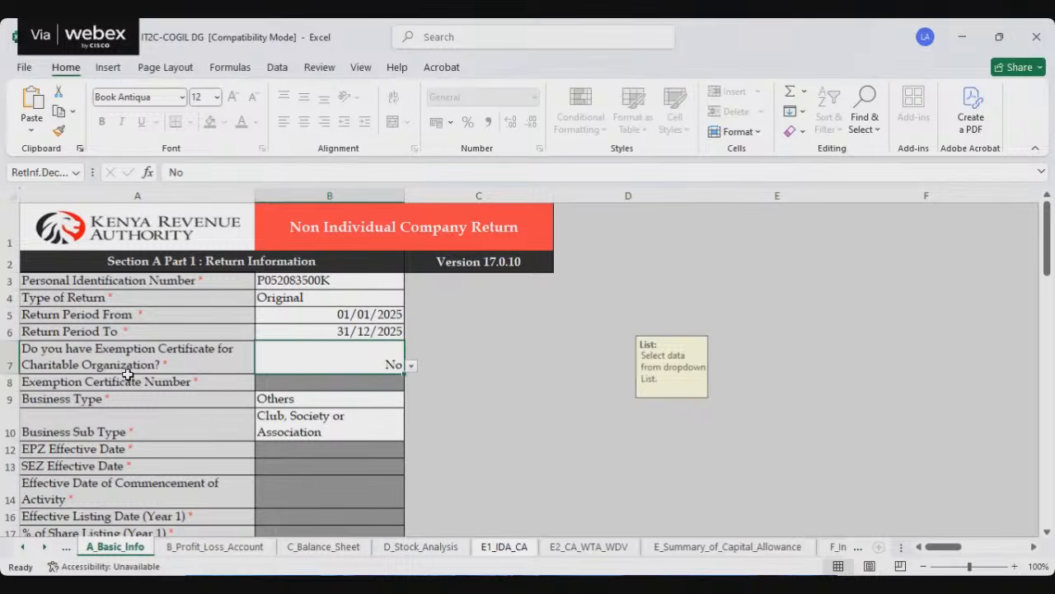
pyautogui.click(411, 365)
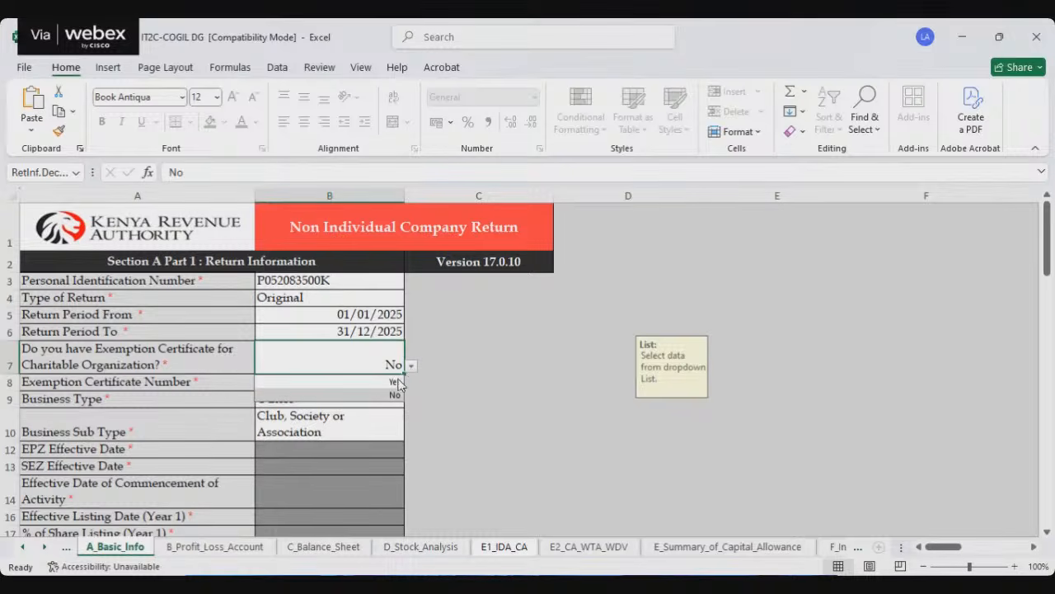
pyautogui.click(395, 382)
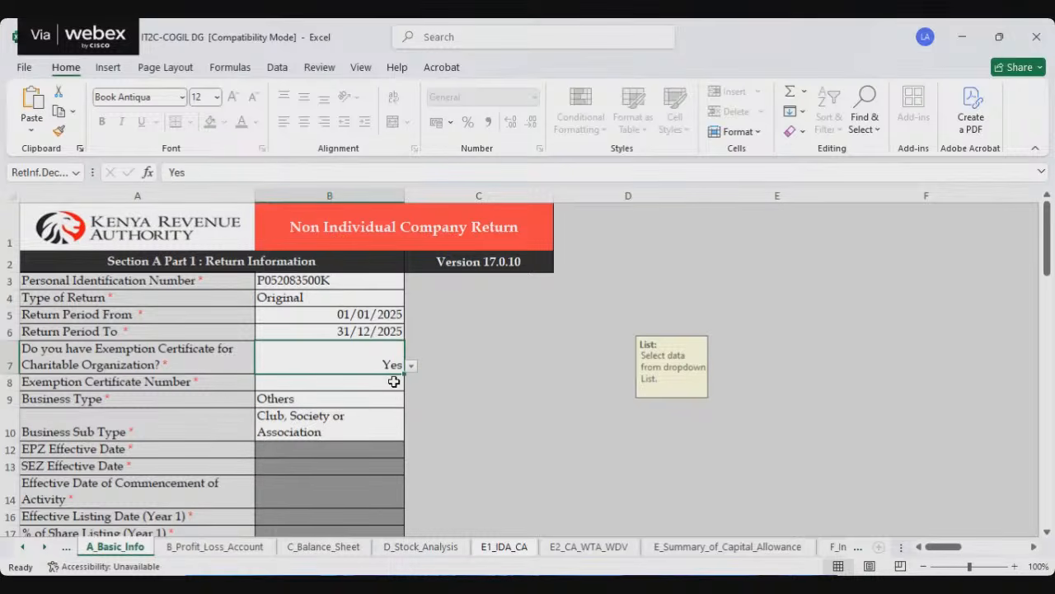
pyautogui.click(283, 383)
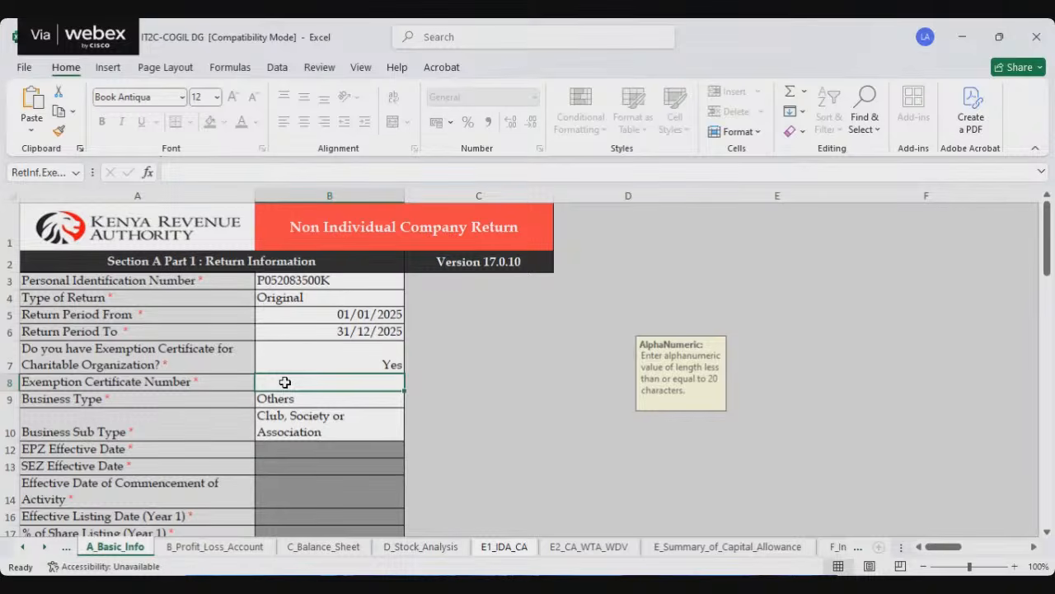
# Step: Set the answer about having an exemption certificate for a charitable organization back to No
pyautogui.click(353, 363)
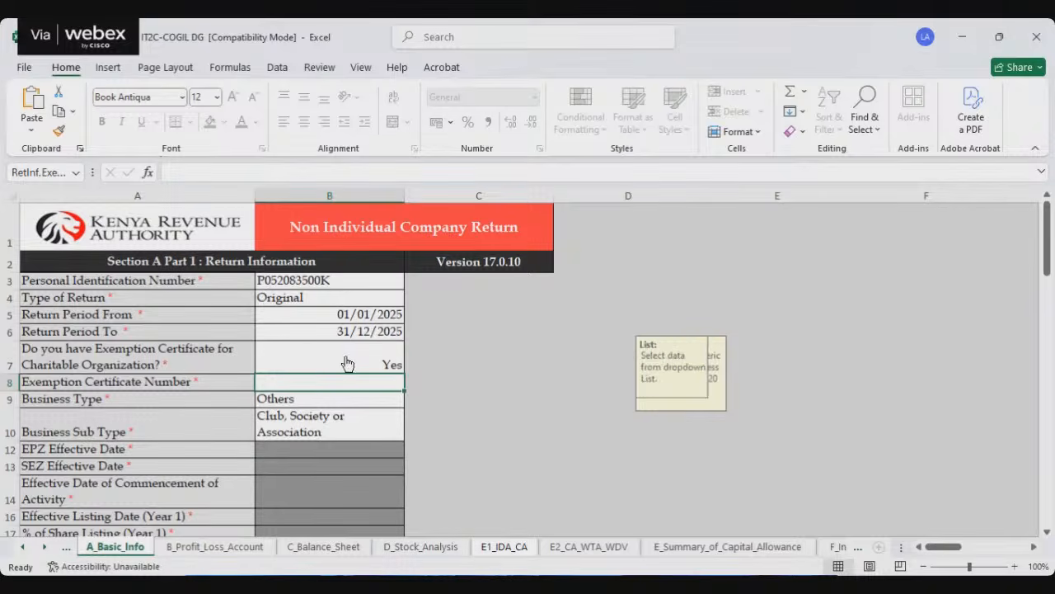
pyautogui.hotkey('alt', 'Down')
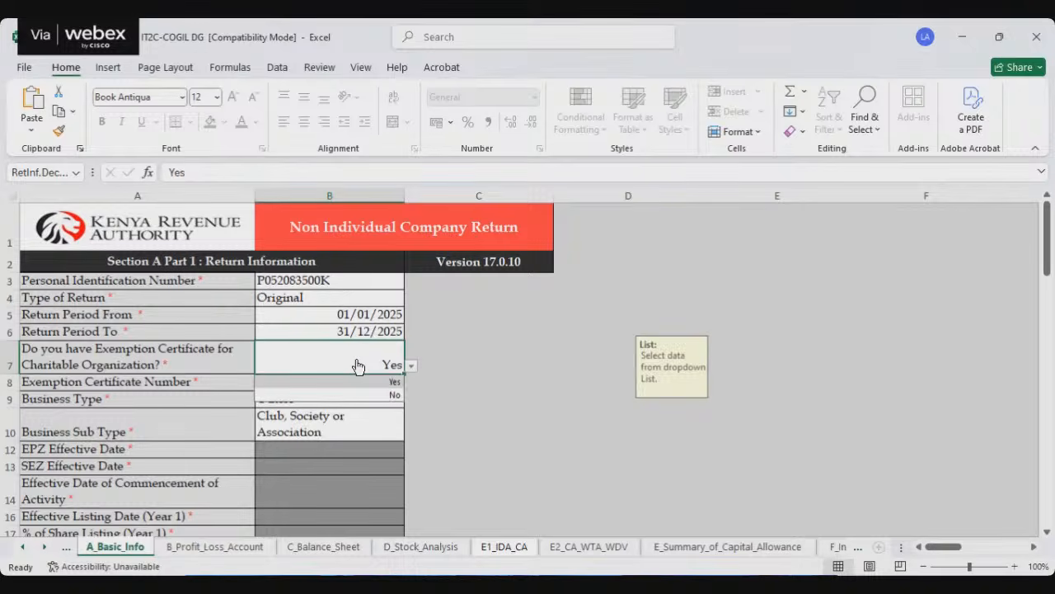
pyautogui.click(394, 395)
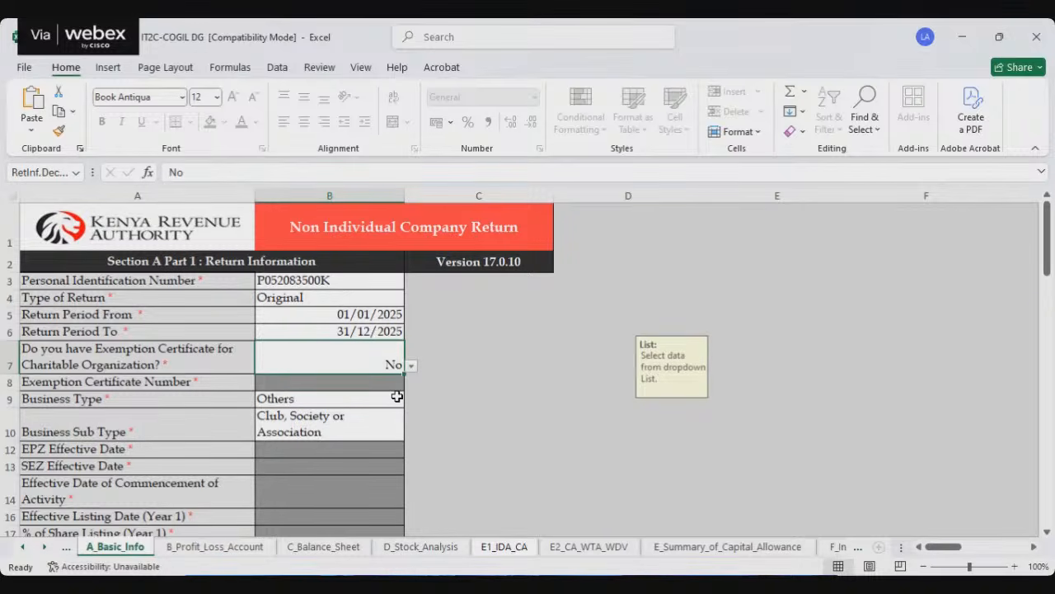
# Step: Open the B_Profit_Loss_Account sheet and look it over from Gross Turnover of Profession / Consultancy Fees to Part II Other Income
pyautogui.click(216, 548)
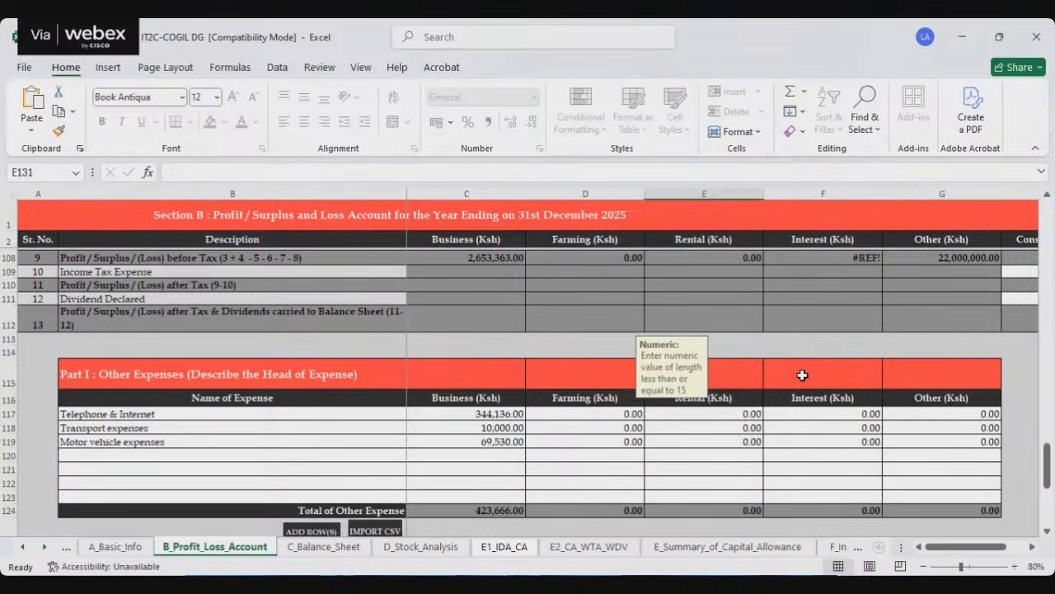
pyautogui.scroll(20, 802, 375)
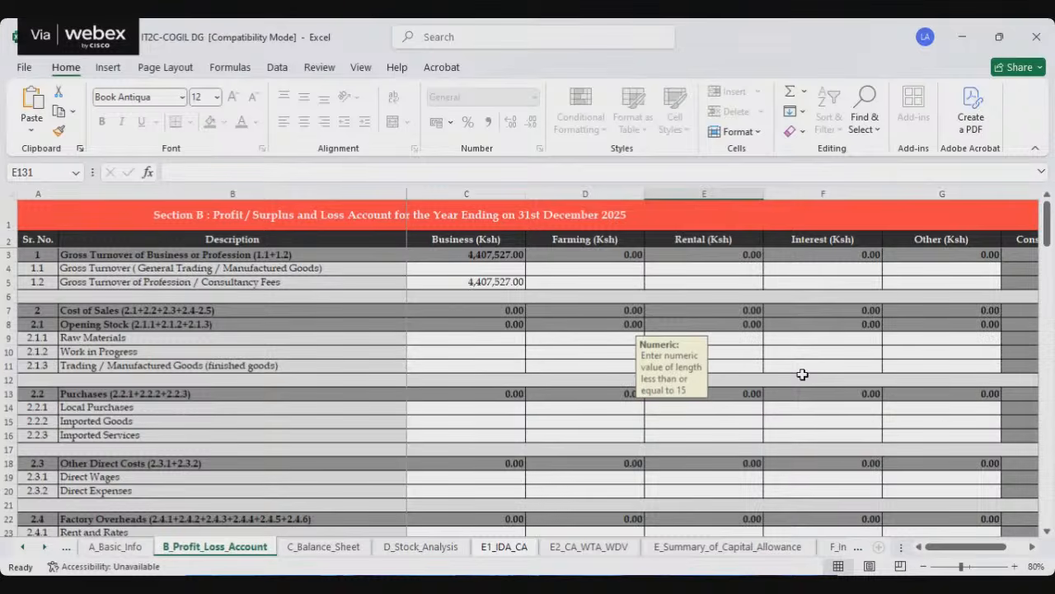
pyautogui.click(473, 281)
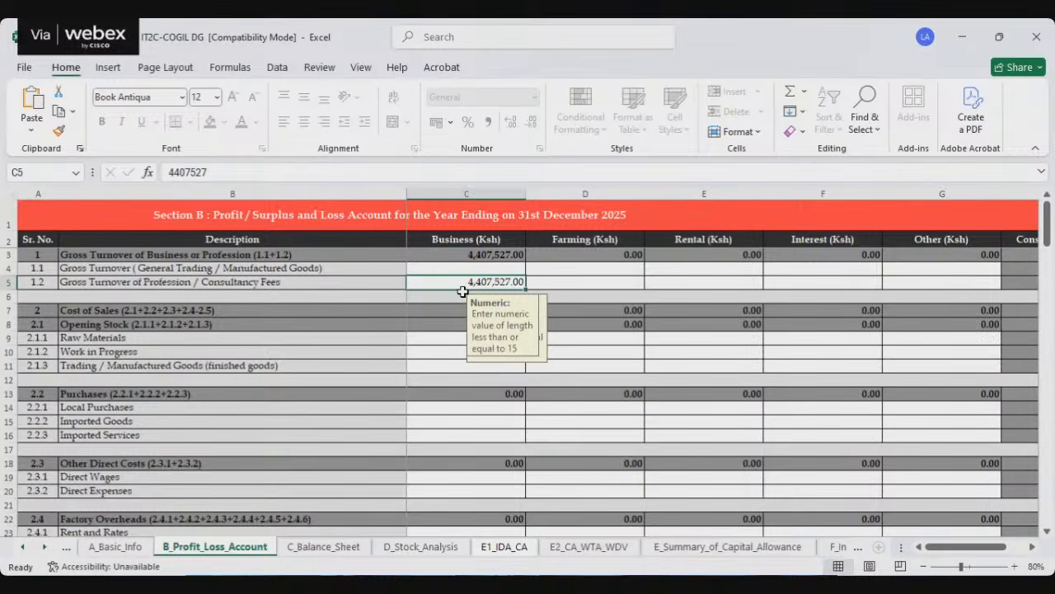
pyautogui.scroll(-16, 462, 301)
pyautogui.scroll(-4, 460, 315)
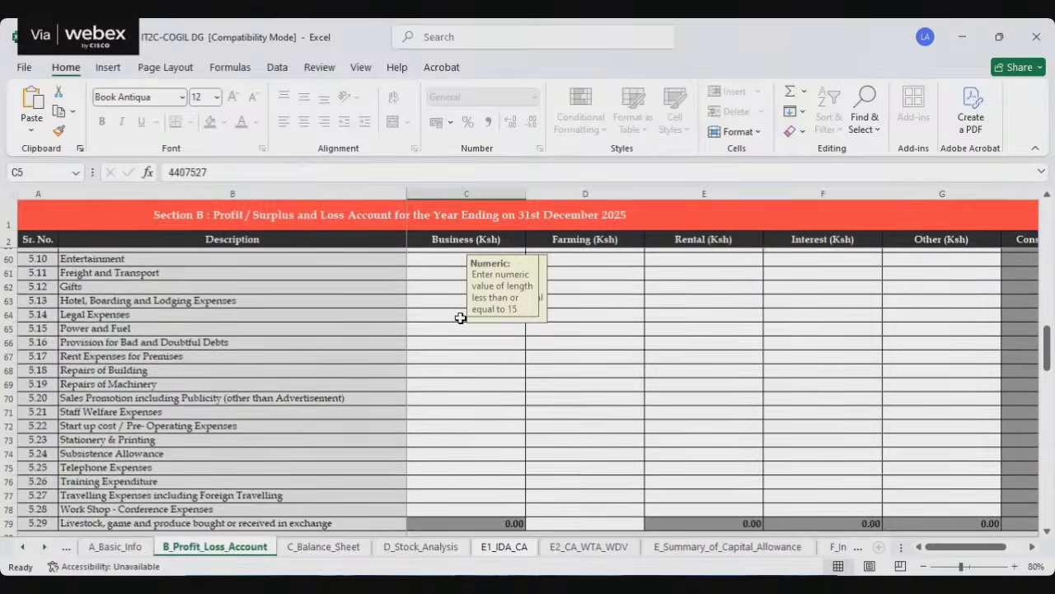
pyautogui.scroll(-10, 470, 322)
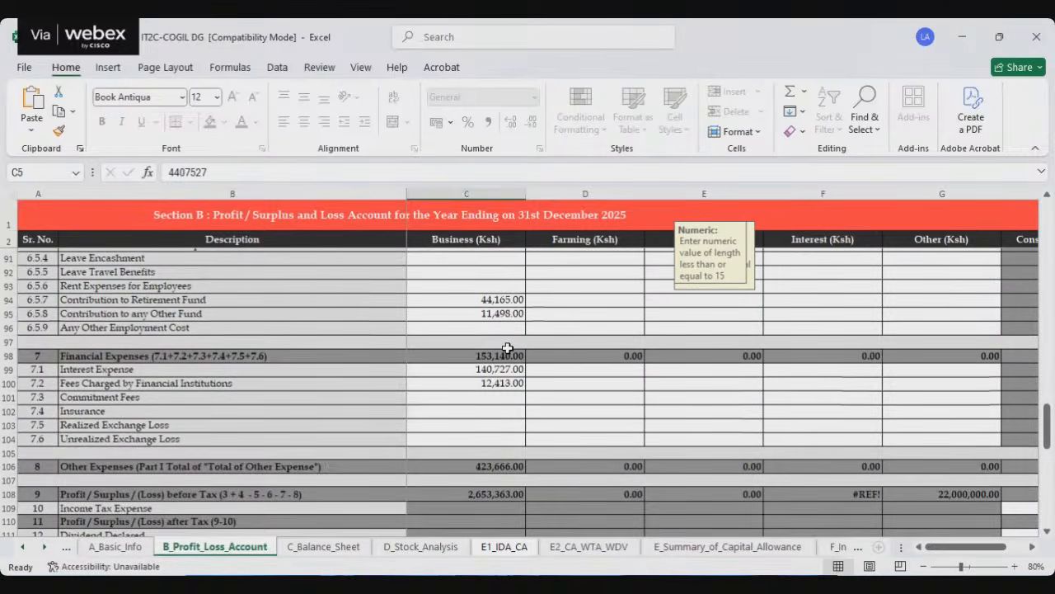
pyautogui.scroll(-11, 508, 349)
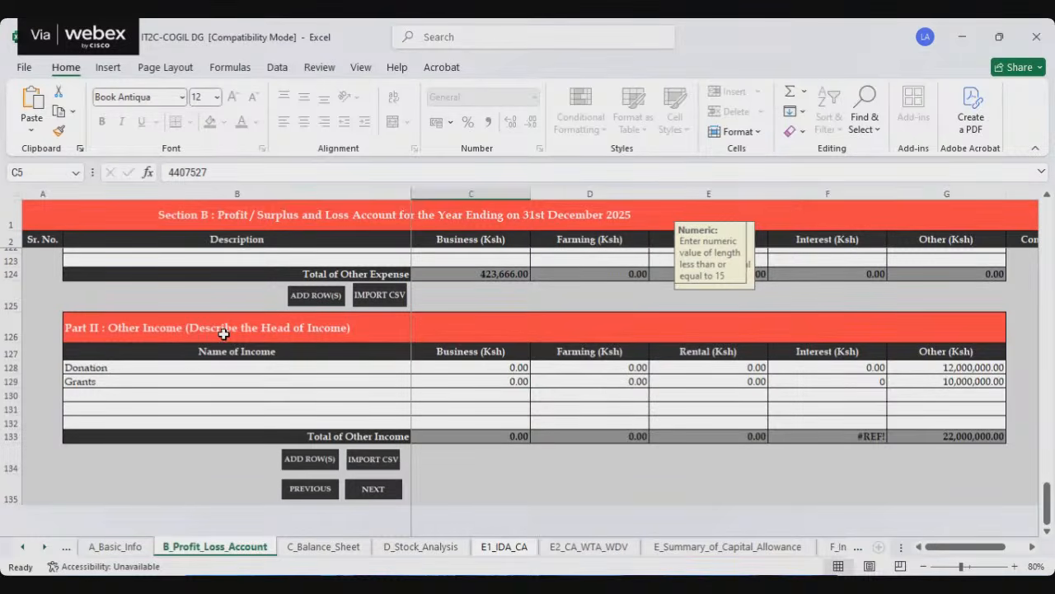
# Step: Examine the Donation and Grants rows in Part II Other Income, including their amounts in the Other (Ksh) column
pyautogui.click(93, 367)
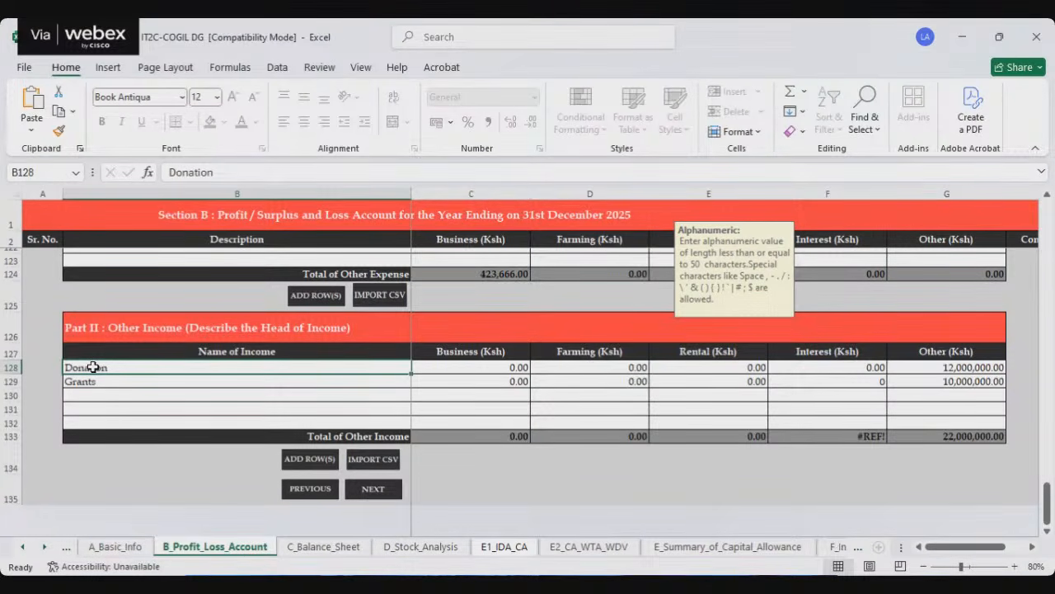
pyautogui.click(138, 382)
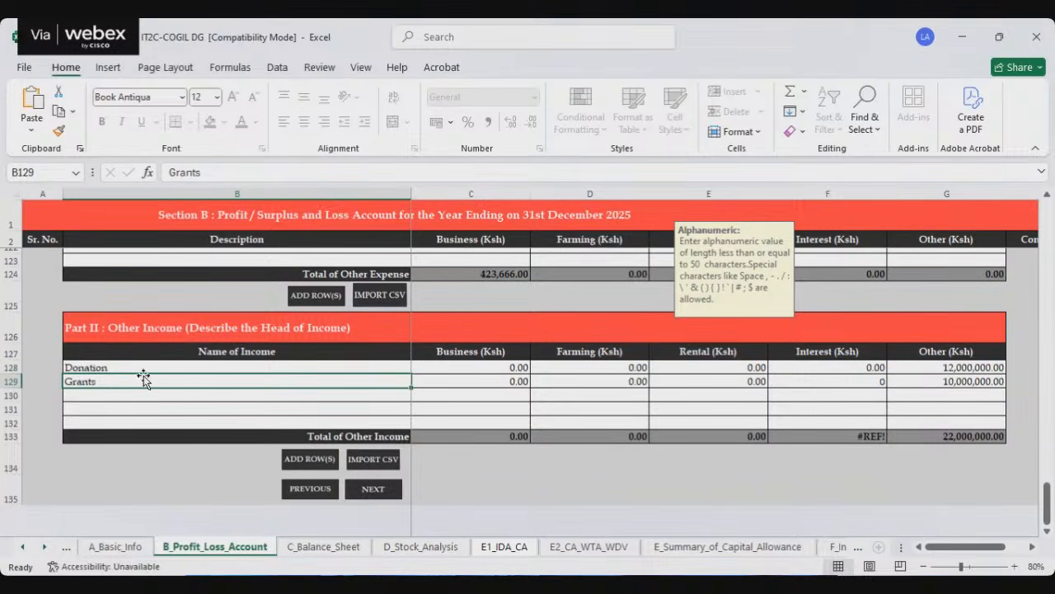
pyautogui.click(94, 367)
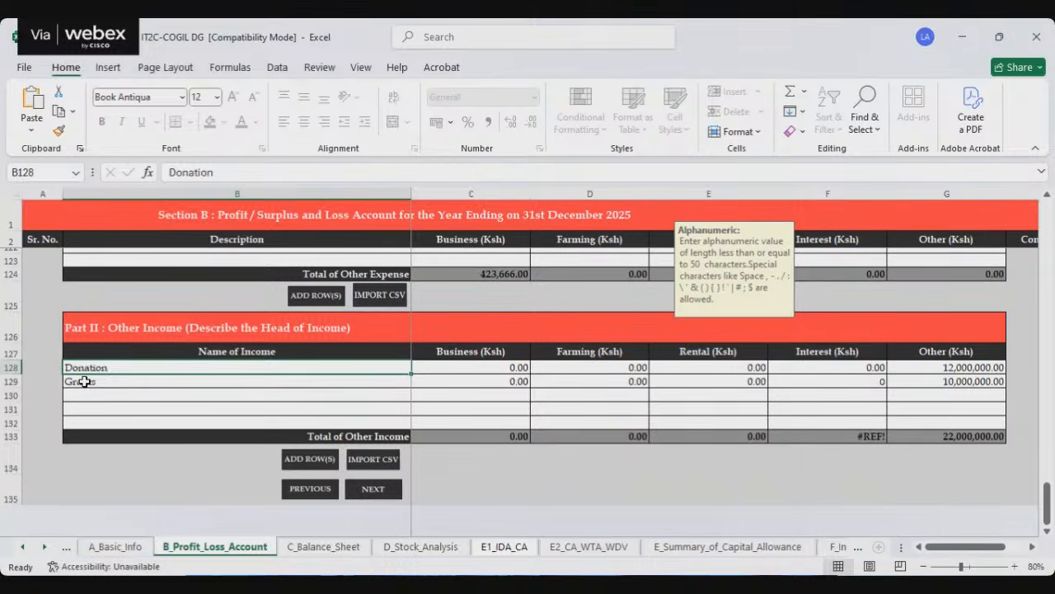
pyautogui.click(84, 382)
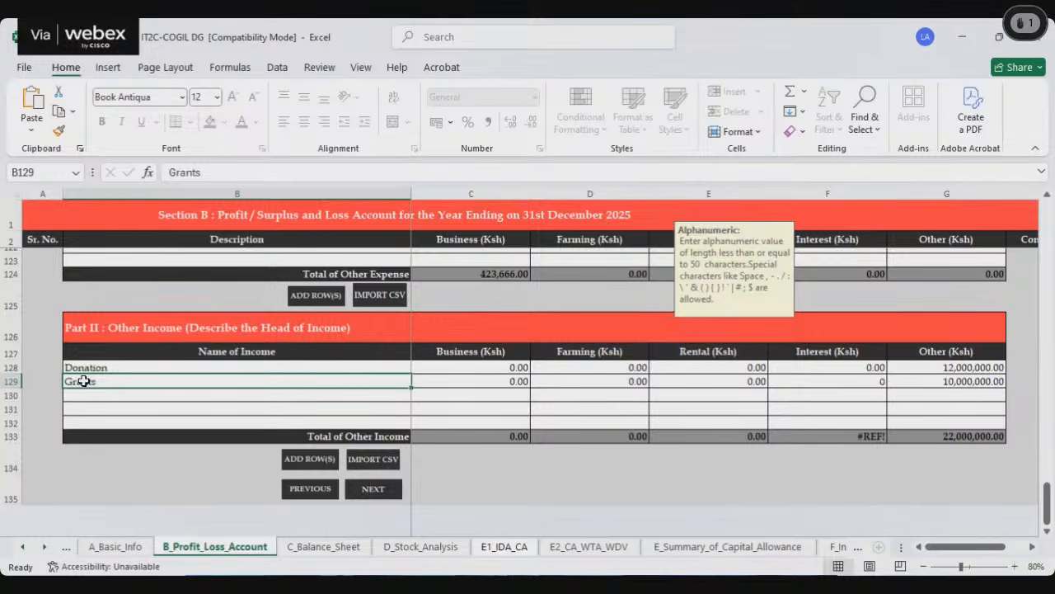
pyautogui.click(129, 366)
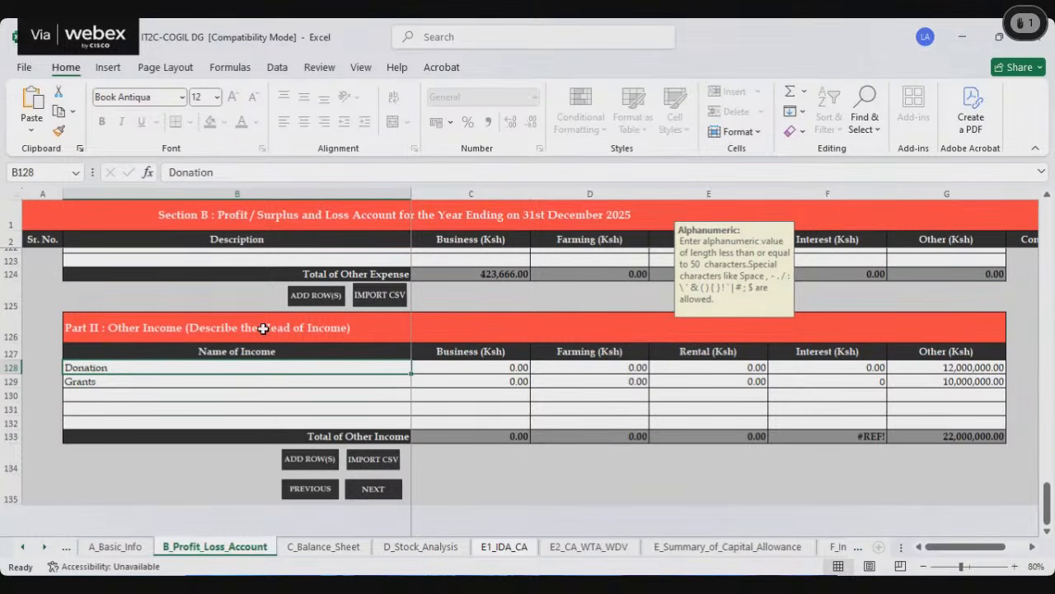
pyautogui.click(132, 384)
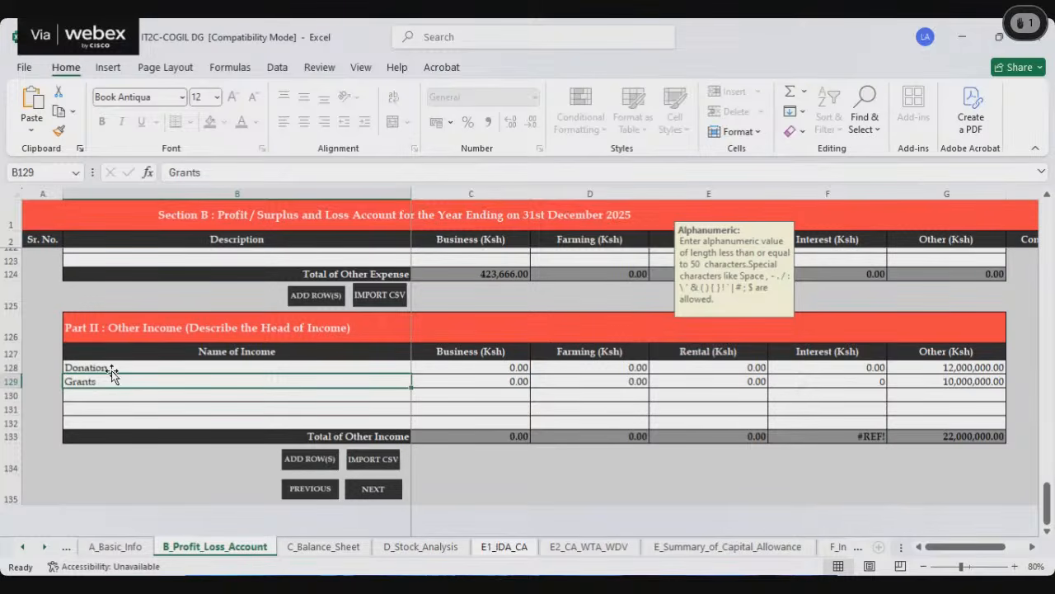
pyautogui.click(112, 366)
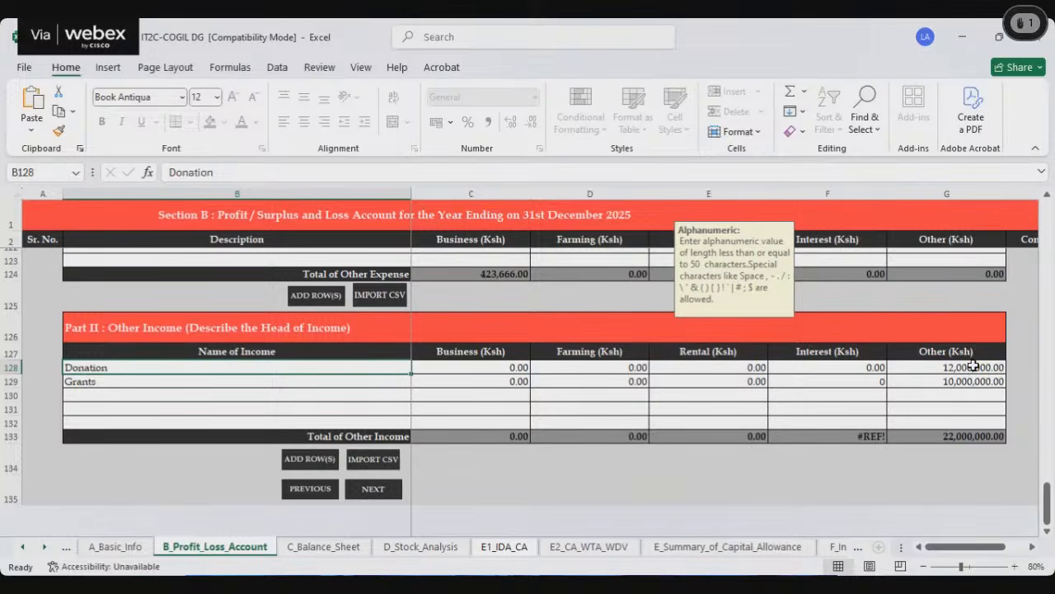
pyautogui.click(973, 366)
pyautogui.click(75, 382)
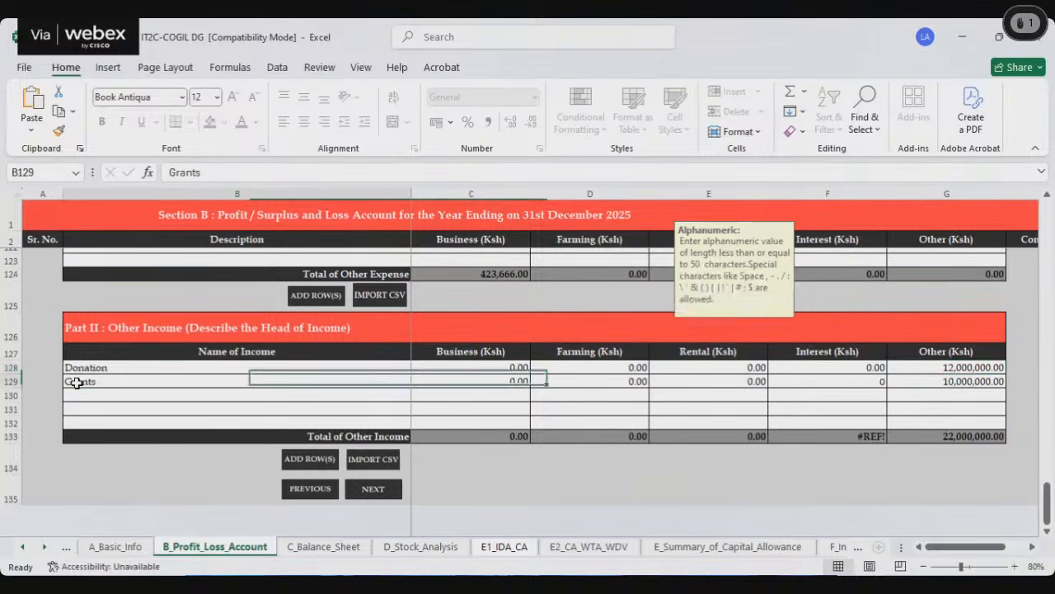
pyautogui.click(950, 381)
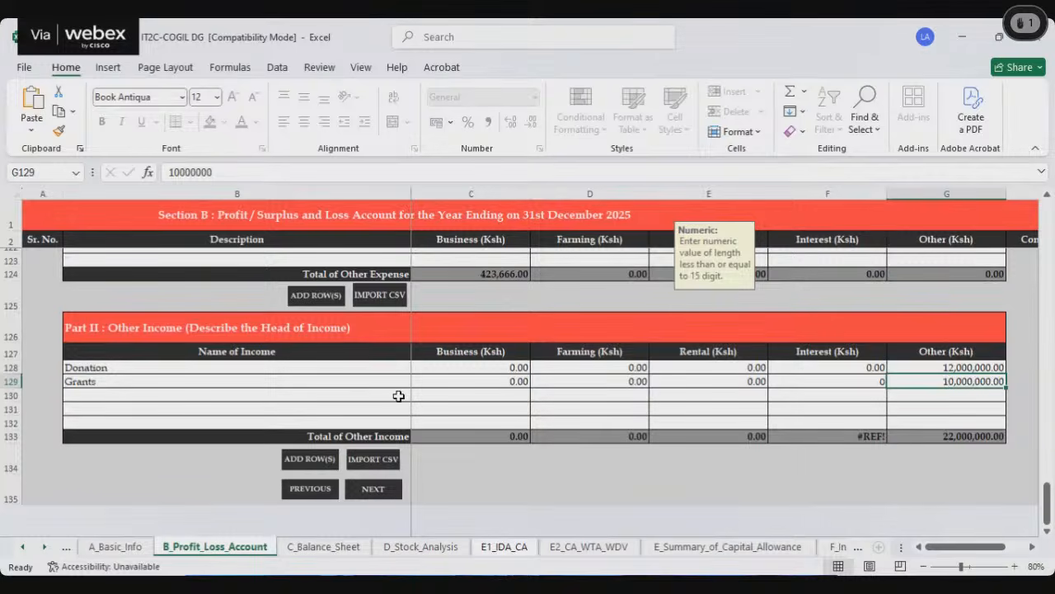
# Step: Review Section B from Gross Turnover of Profession / Consultancy Fees through Cost of Sales, Other Income and Operating Expense
pyautogui.scroll(20, 524, 410)
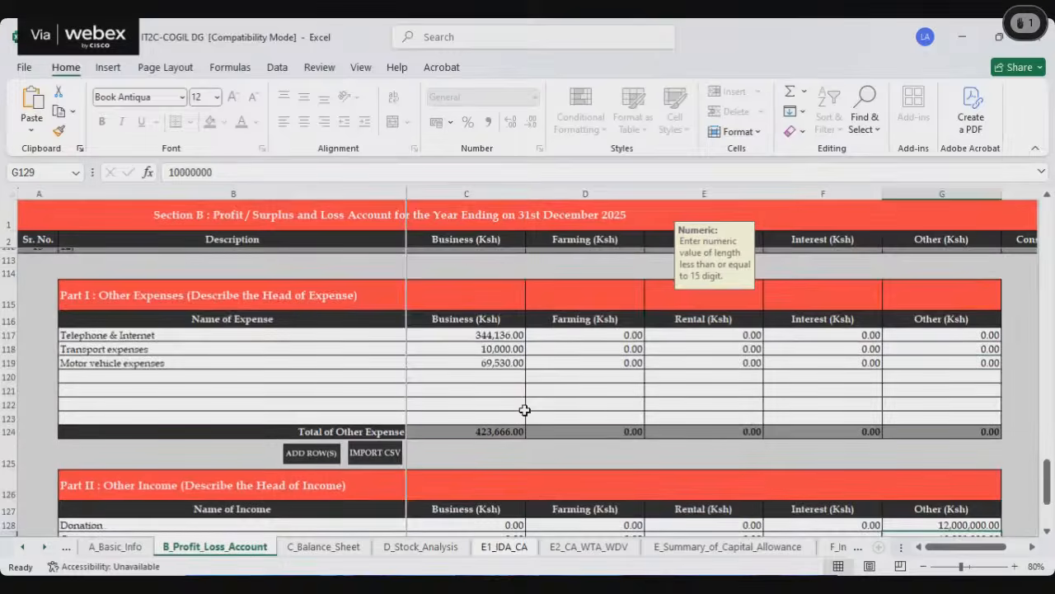
pyautogui.scroll(18, 524, 409)
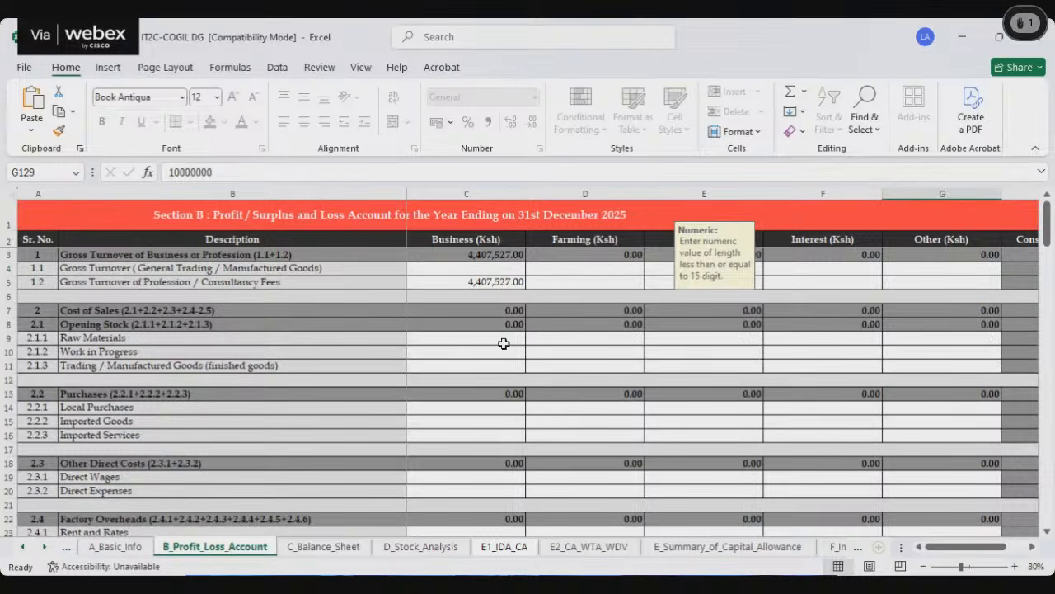
pyautogui.click(455, 281)
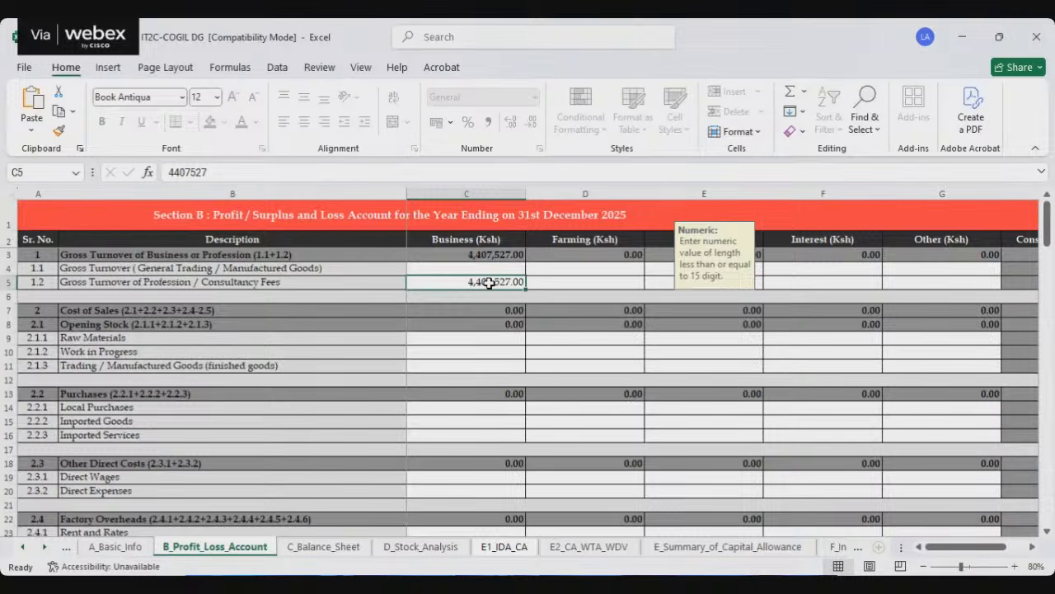
pyautogui.scroll(-2, 490, 283)
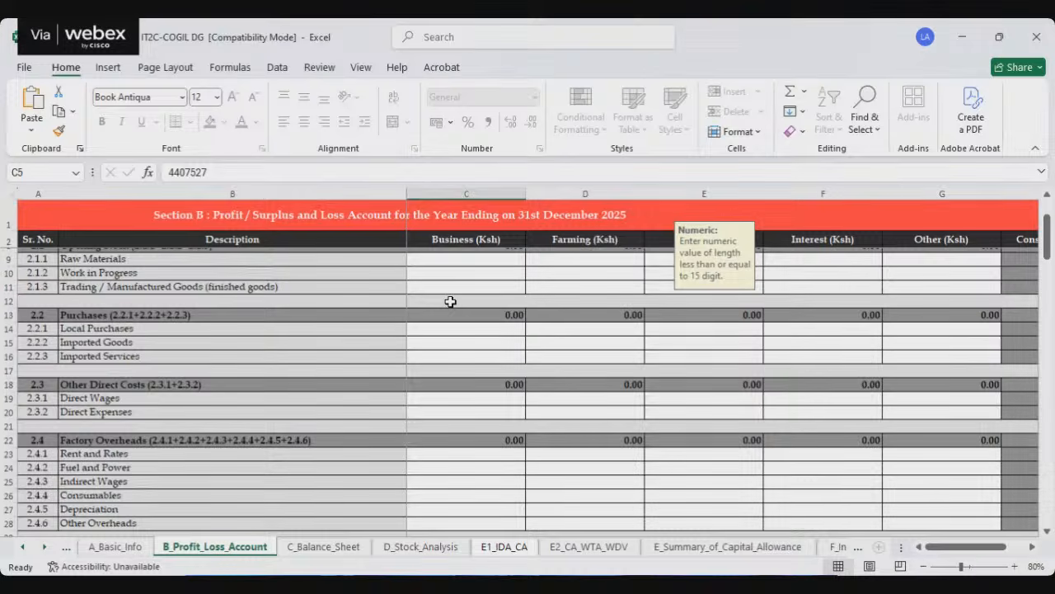
pyautogui.scroll(-3, 450, 302)
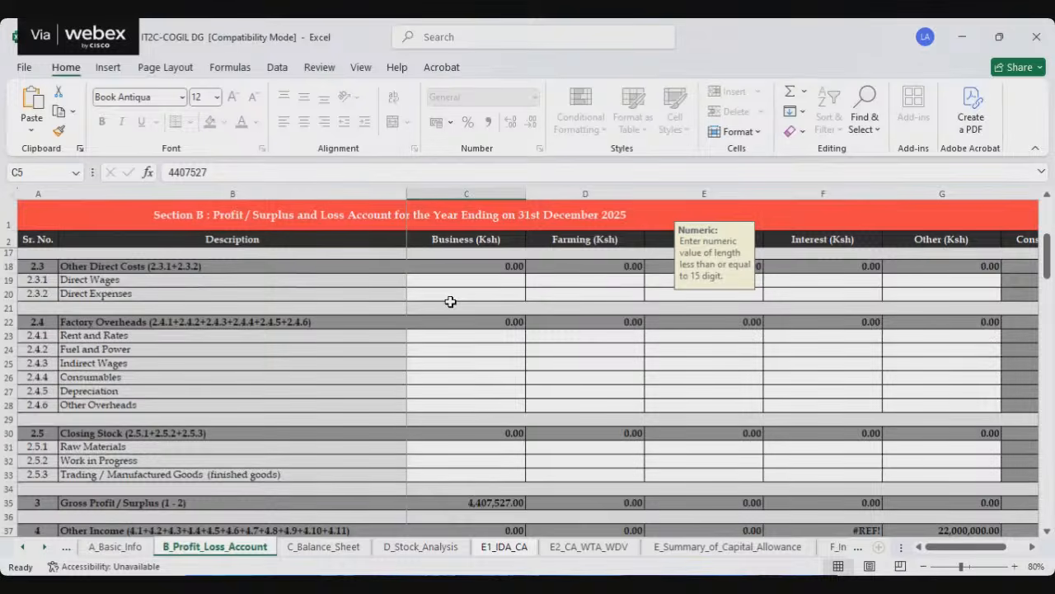
pyautogui.scroll(-3, 450, 302)
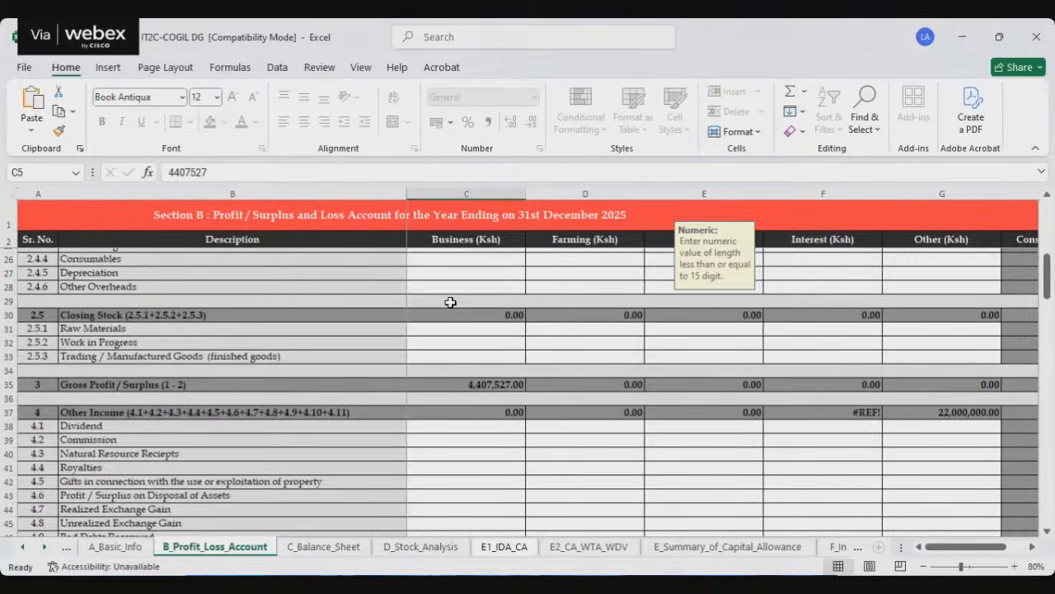
pyautogui.scroll(-5, 451, 307)
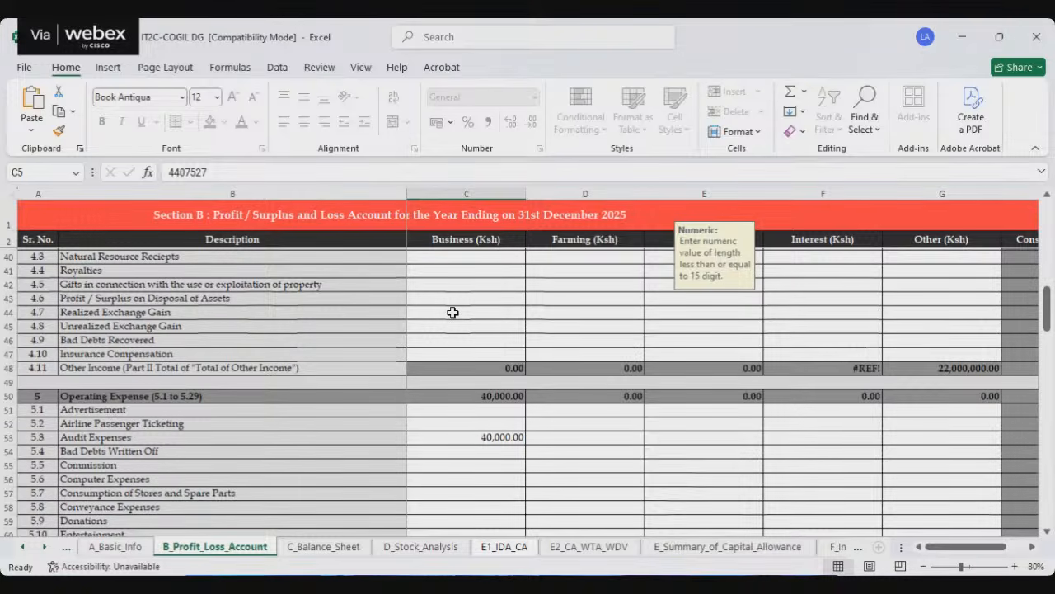
pyautogui.scroll(-3, 453, 313)
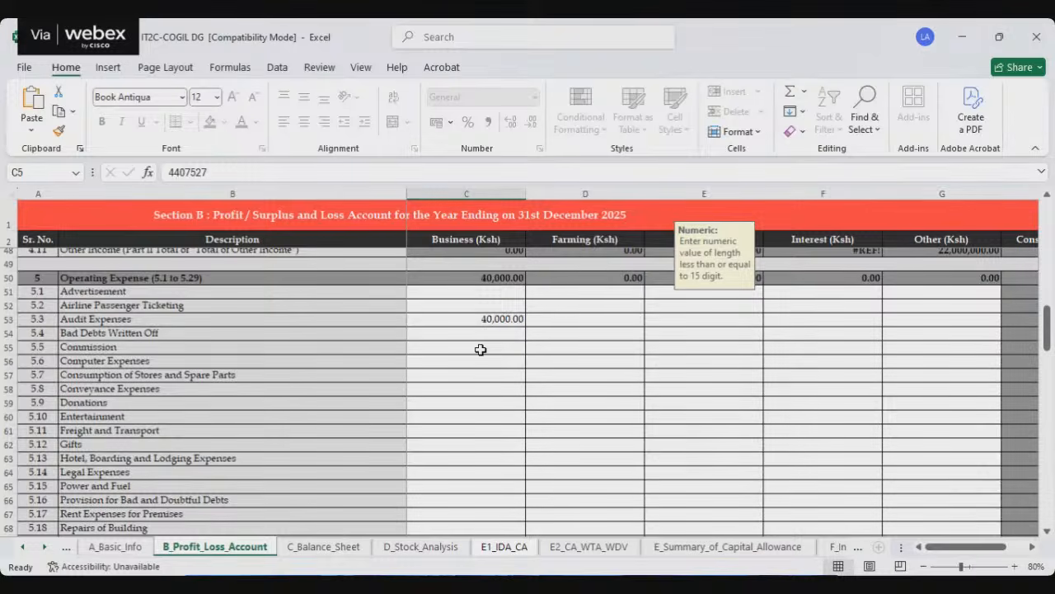
pyautogui.scroll(-2, 480, 349)
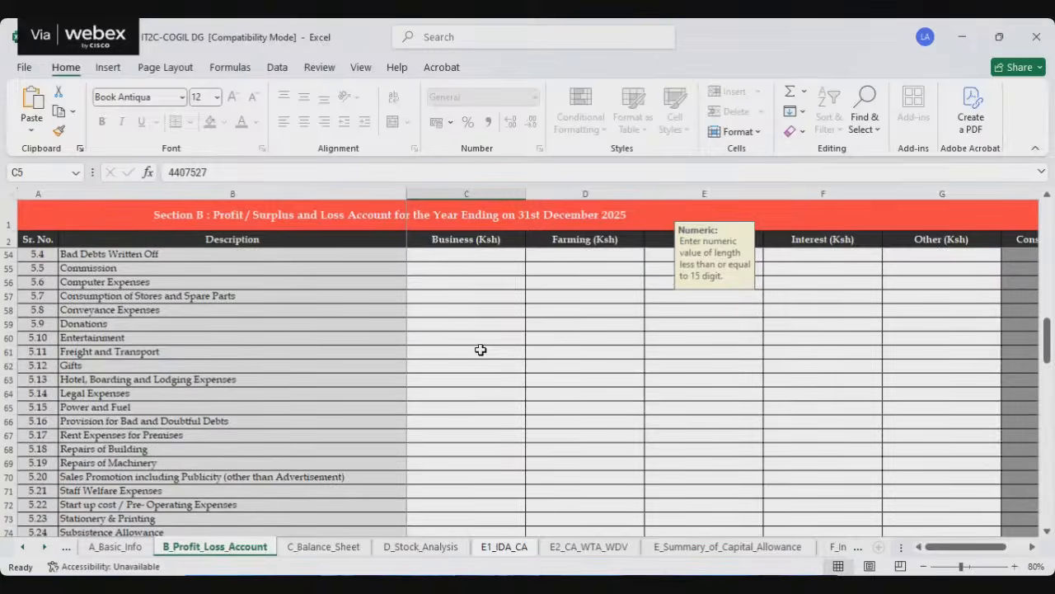
pyautogui.scroll(-6, 480, 350)
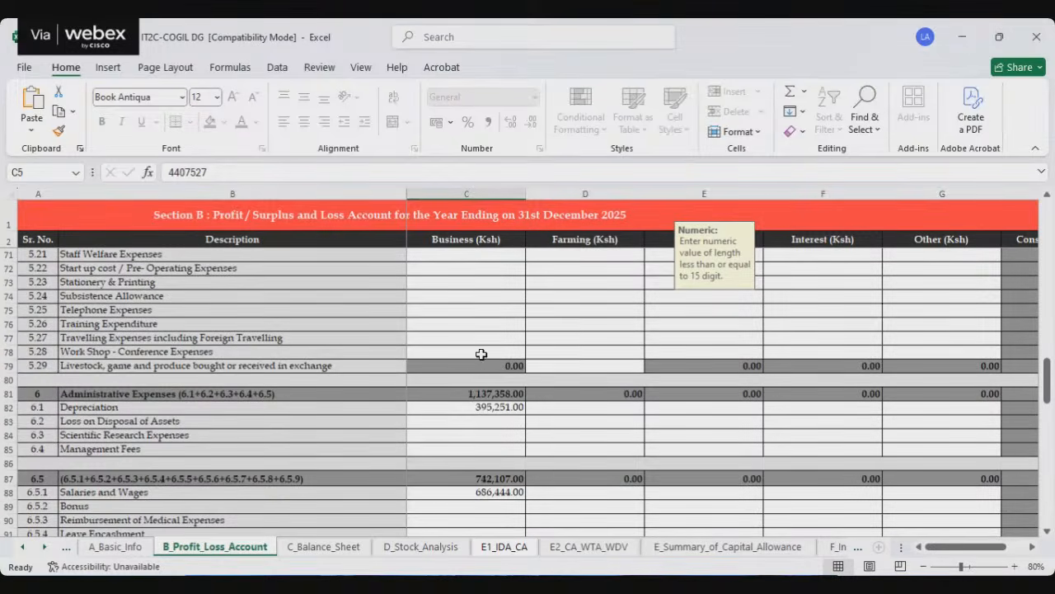
# Step: Check the Business amounts for Depreciation, Salaries and Wages, and Contribution to Retirement Fund, without replacing any existing data
pyautogui.click(482, 408)
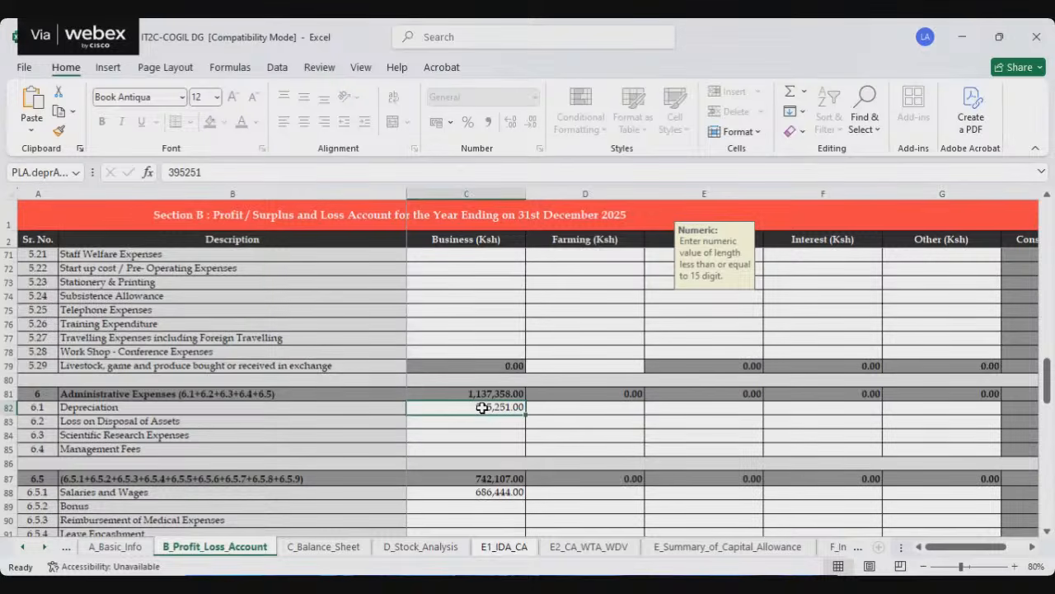
pyautogui.scroll(-2, 476, 445)
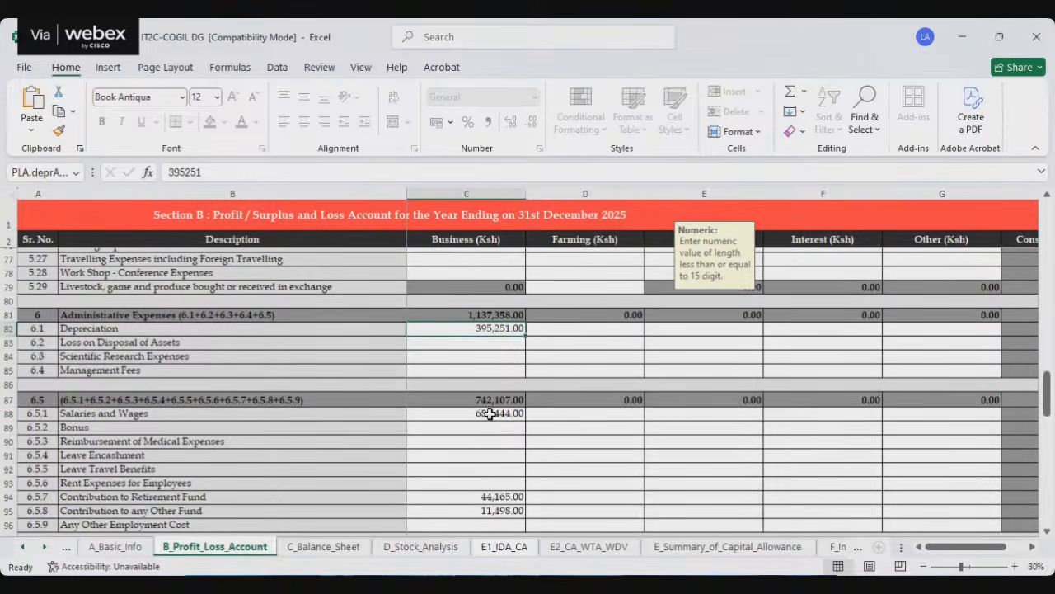
pyautogui.click(491, 413)
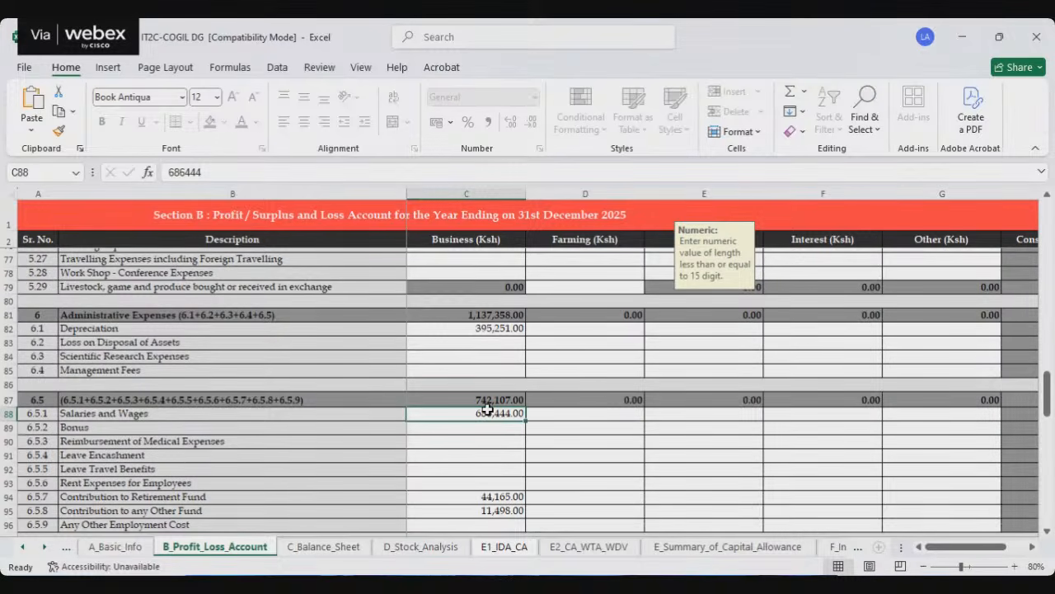
pyautogui.scroll(-2, 487, 410)
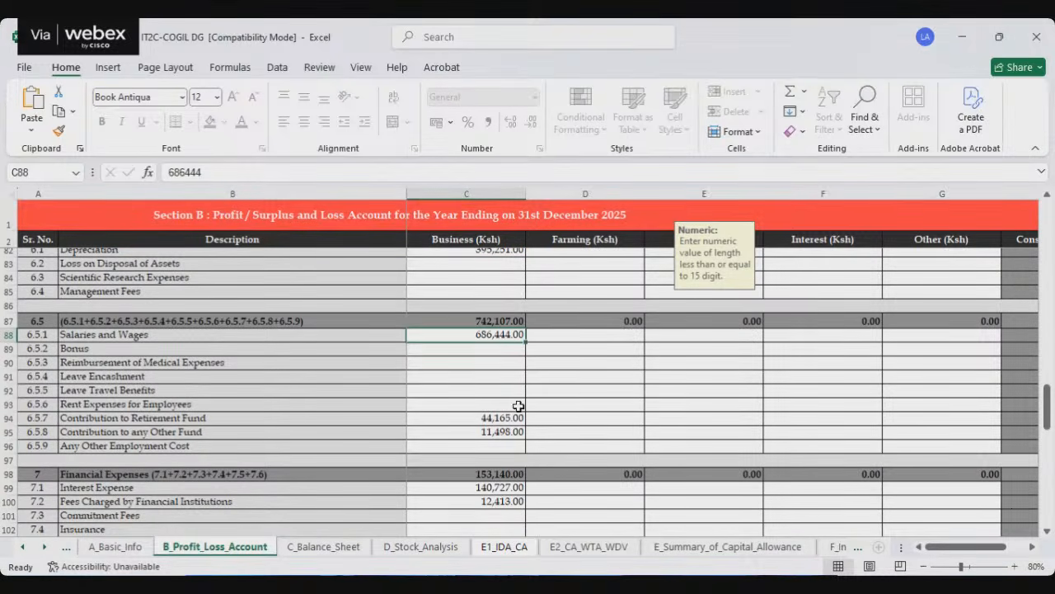
pyautogui.click(475, 419)
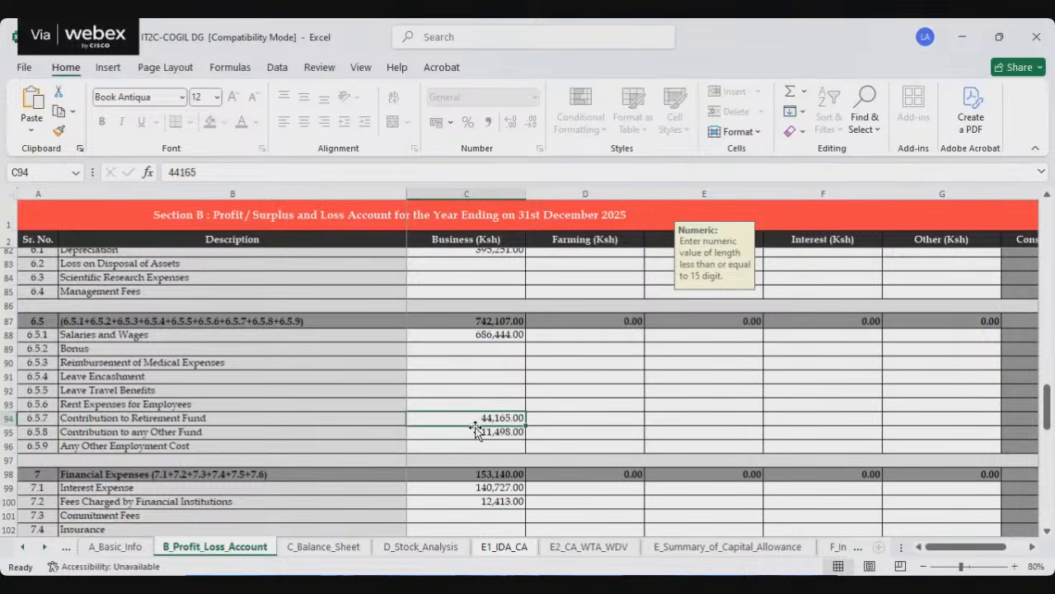
pyautogui.moveTo(475, 425); pyautogui.dragTo(477, 433)
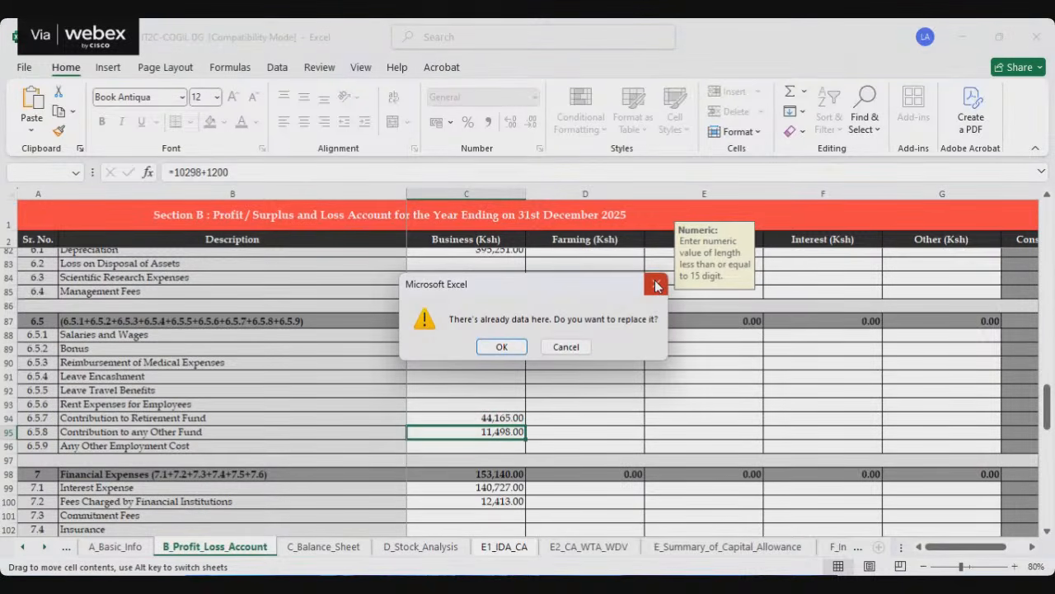
pyautogui.click(655, 285)
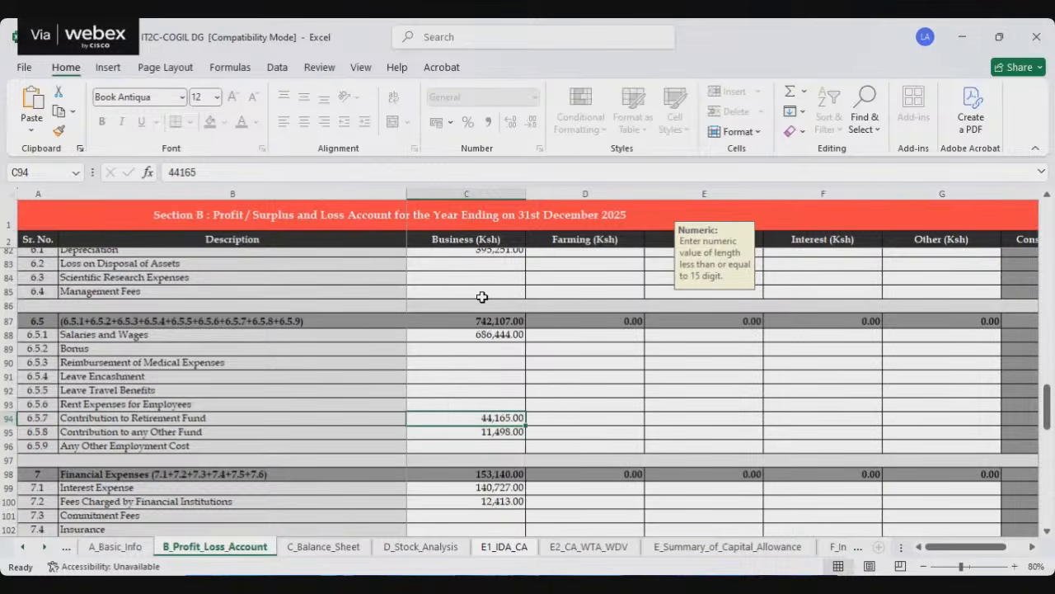
# Step: Check the Business amounts for Salaries and Wages and for Interest Expense under Financial Expenses
pyautogui.click(468, 337)
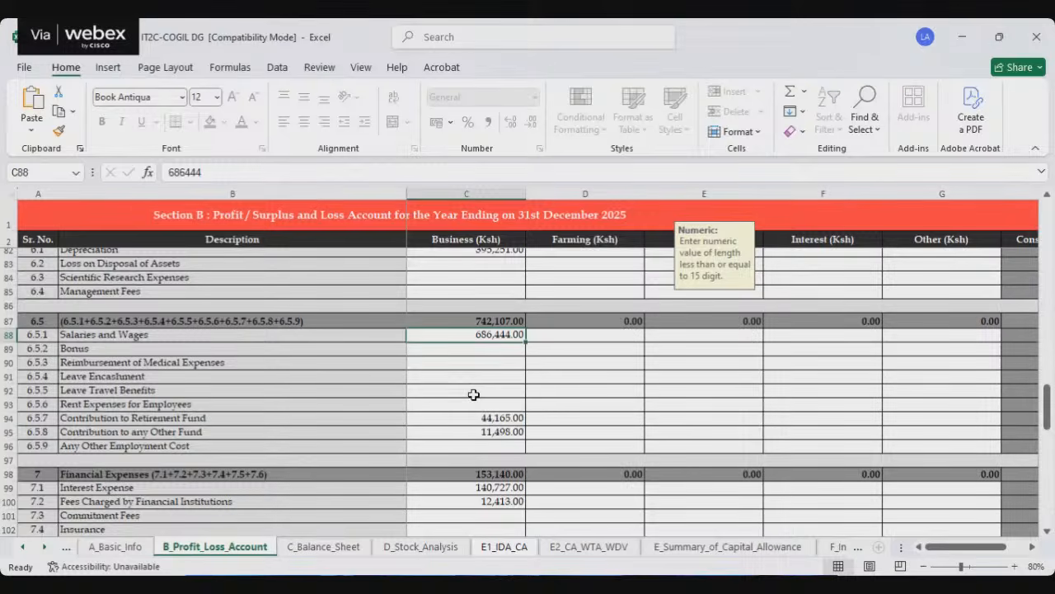
pyautogui.scroll(-2, 498, 445)
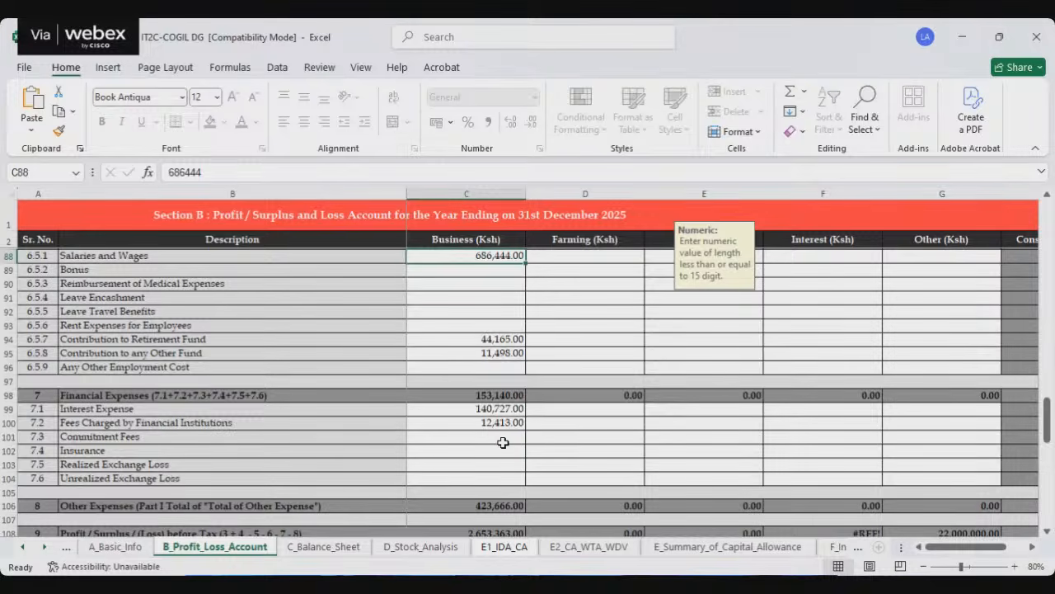
pyautogui.click(461, 409)
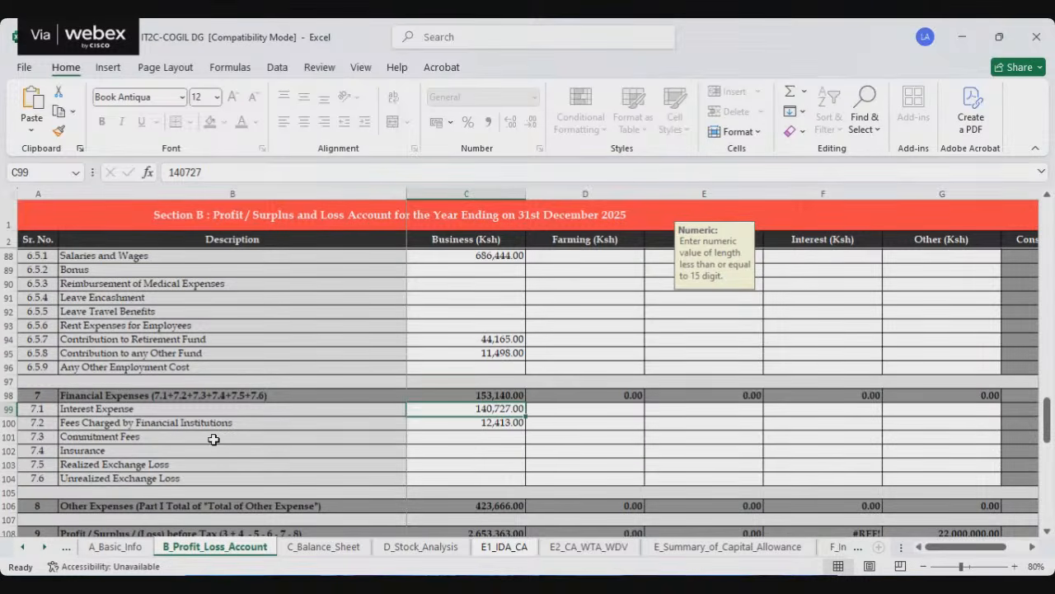
# Step: Check the Business amount for Fees Charged by Financial Institutions and the rows below it in the profit and loss account
pyautogui.click(471, 424)
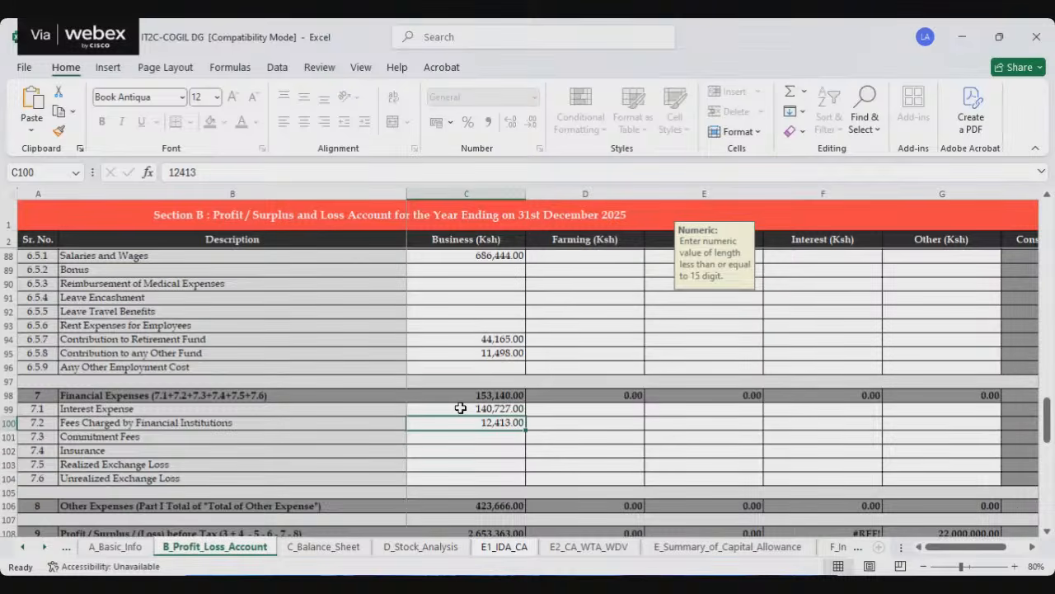
pyautogui.scroll(-4, 460, 408)
pyautogui.scroll(-3, 460, 408)
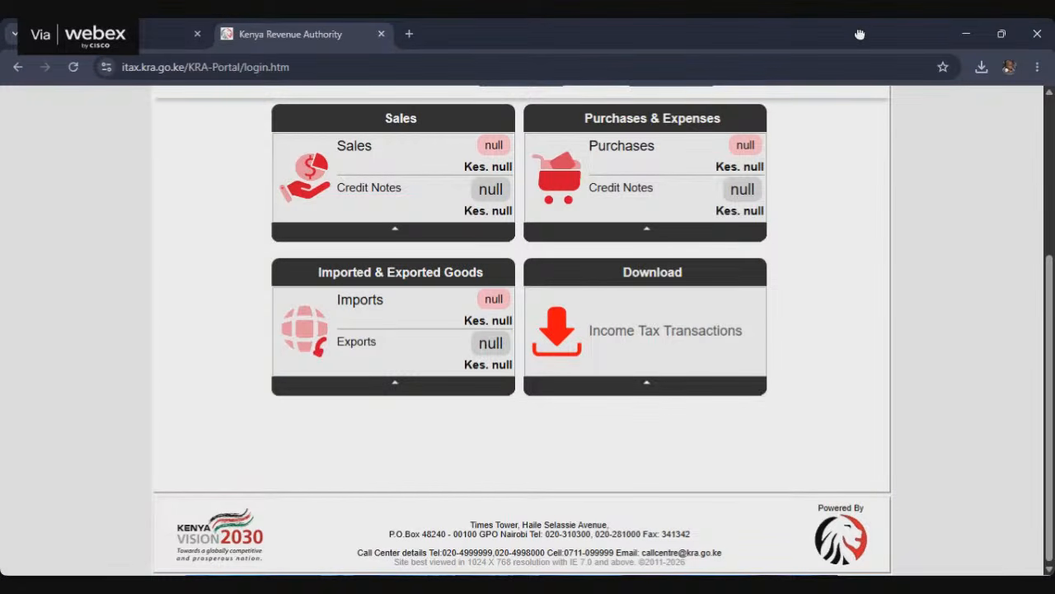
# Step: Switch to the iTax portal in the browser and open the income tax return adjustment for Manual & Non-eTims/TIMS Invoices
pyautogui.scroll(3, 536, 307)
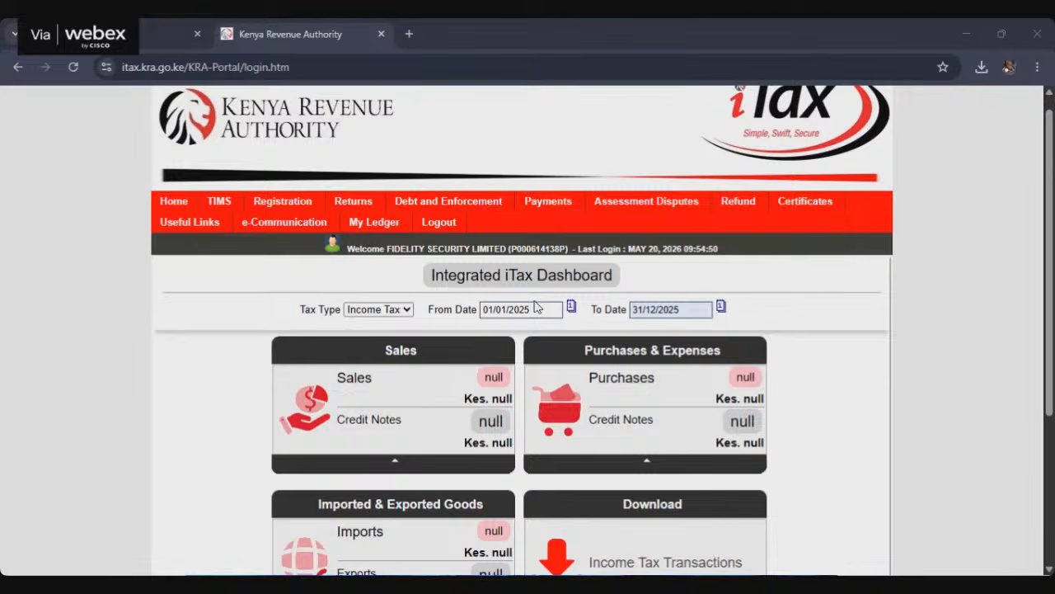
pyautogui.scroll(-1, 537, 306)
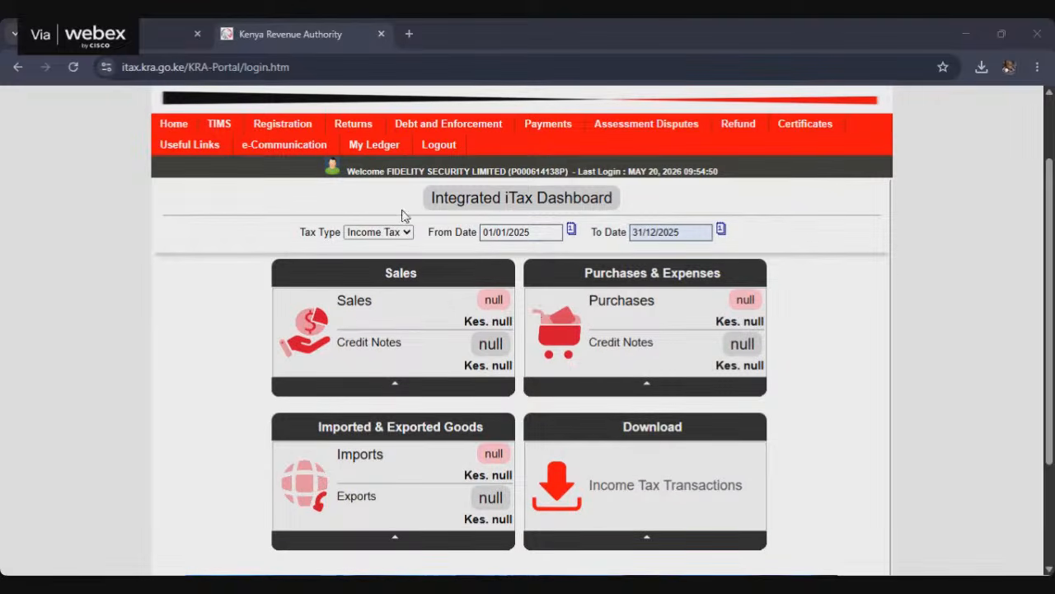
pyautogui.moveTo(357, 130)
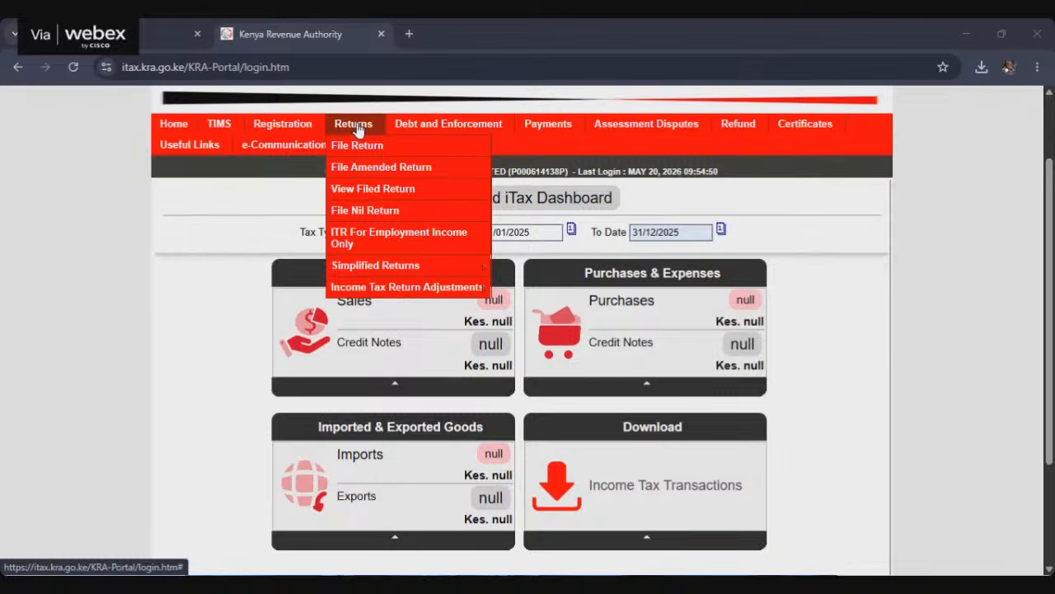
pyautogui.moveTo(412, 298)
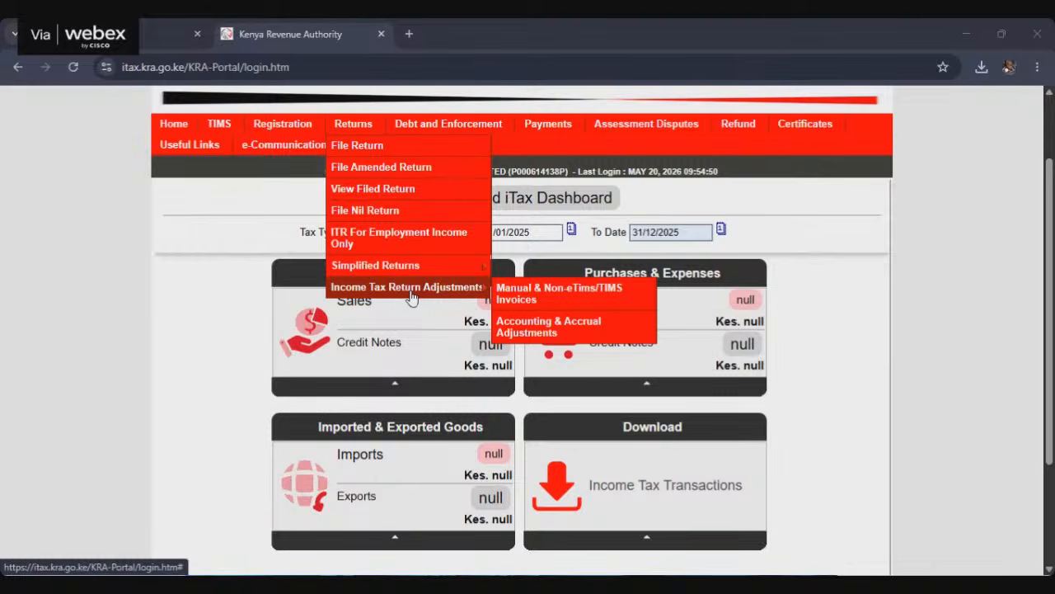
pyautogui.click(529, 296)
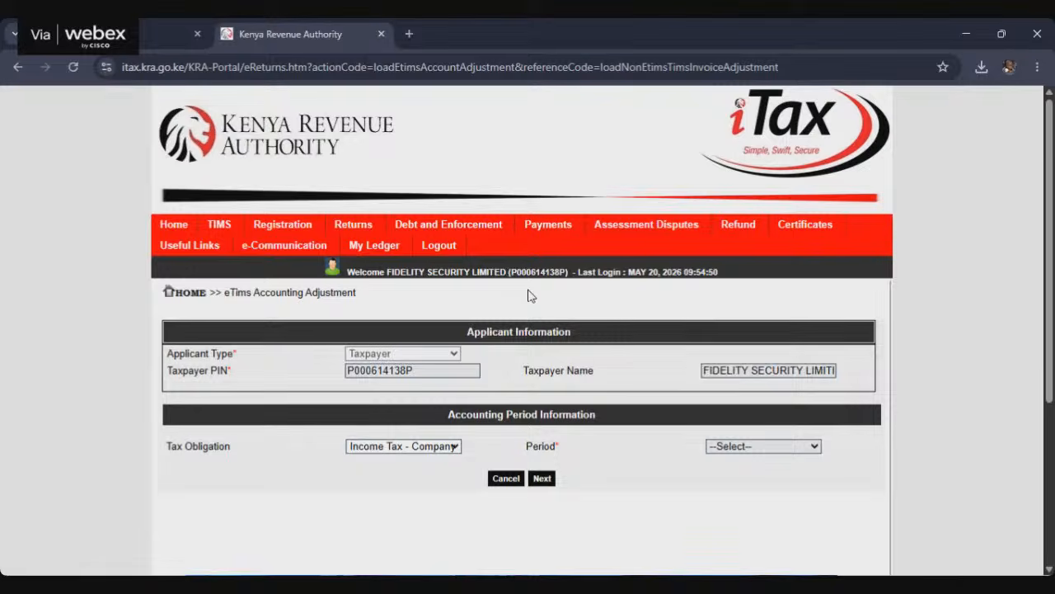
# Step: Set the accounting period to 2025 for Income Tax - Company and proceed to the manual non-eTims/TIMS invoice adjustment
pyautogui.scroll(-2, 529, 297)
pyautogui.click(804, 295)
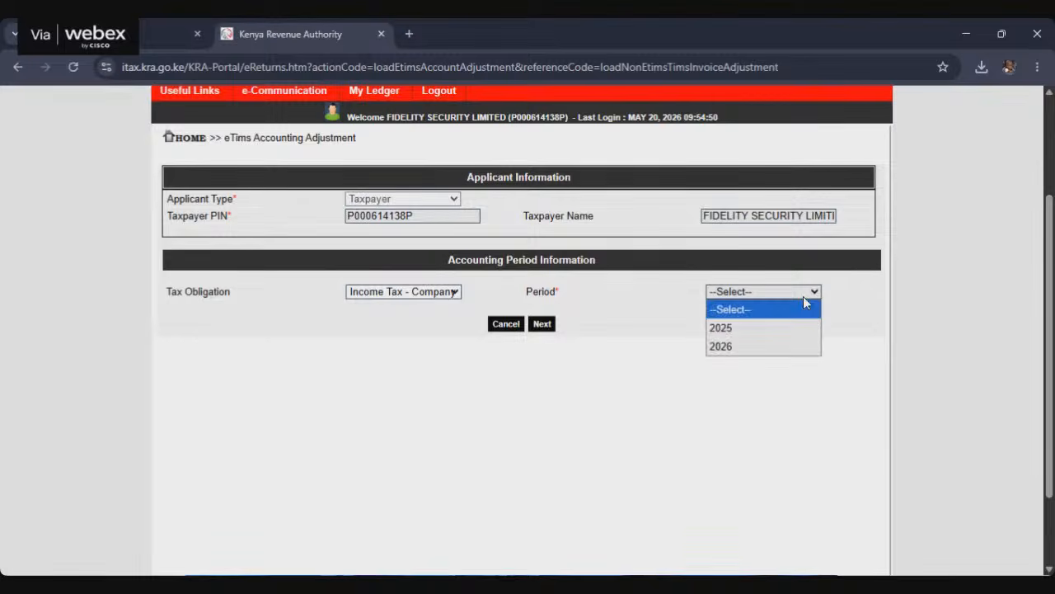
pyautogui.click(737, 328)
pyautogui.scroll(1, 598, 341)
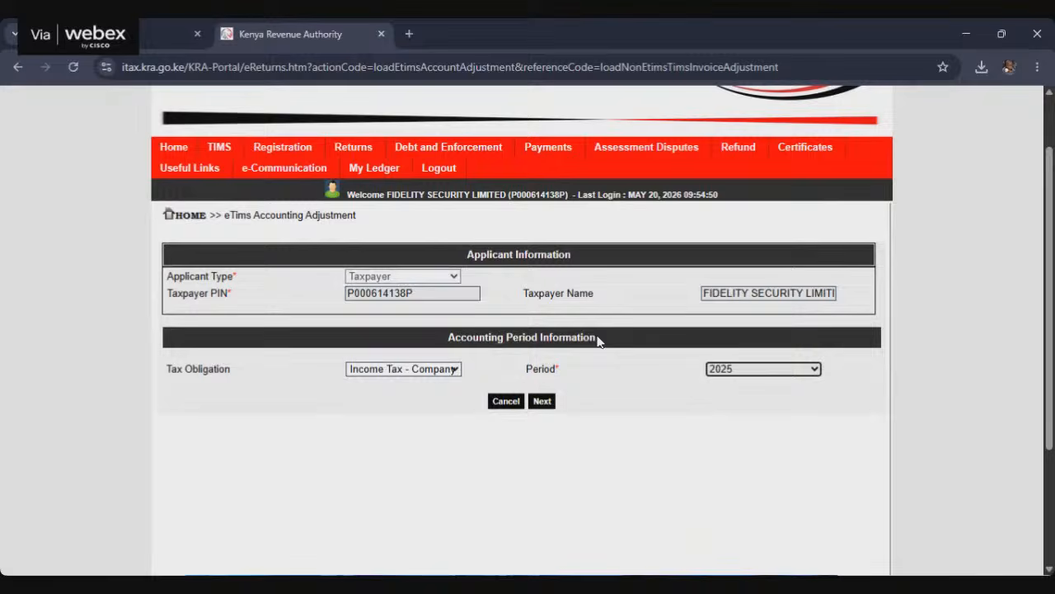
pyautogui.click(542, 401)
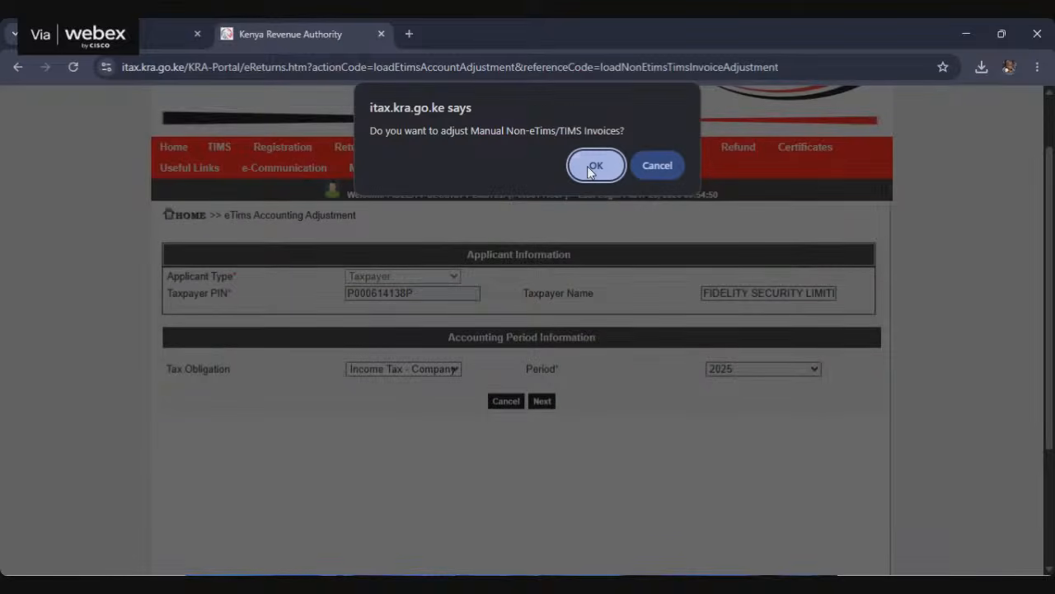
pyautogui.click(595, 166)
# Step: Download the CSV template for filing Manual/Non-eTims or TIMS expenses and income
pyautogui.scroll(-3, 627, 373)
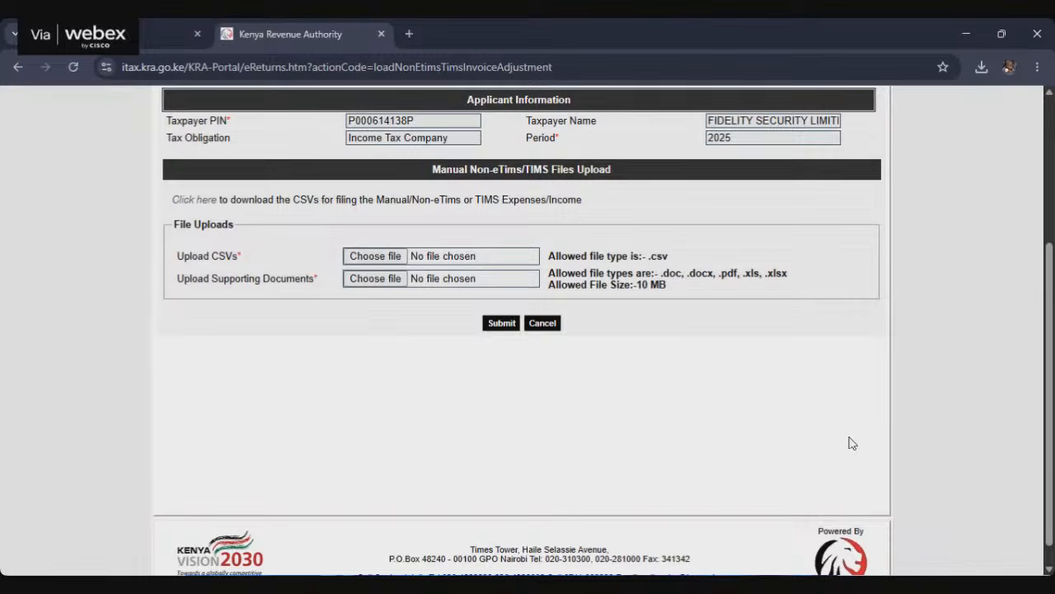
pyautogui.click(195, 200)
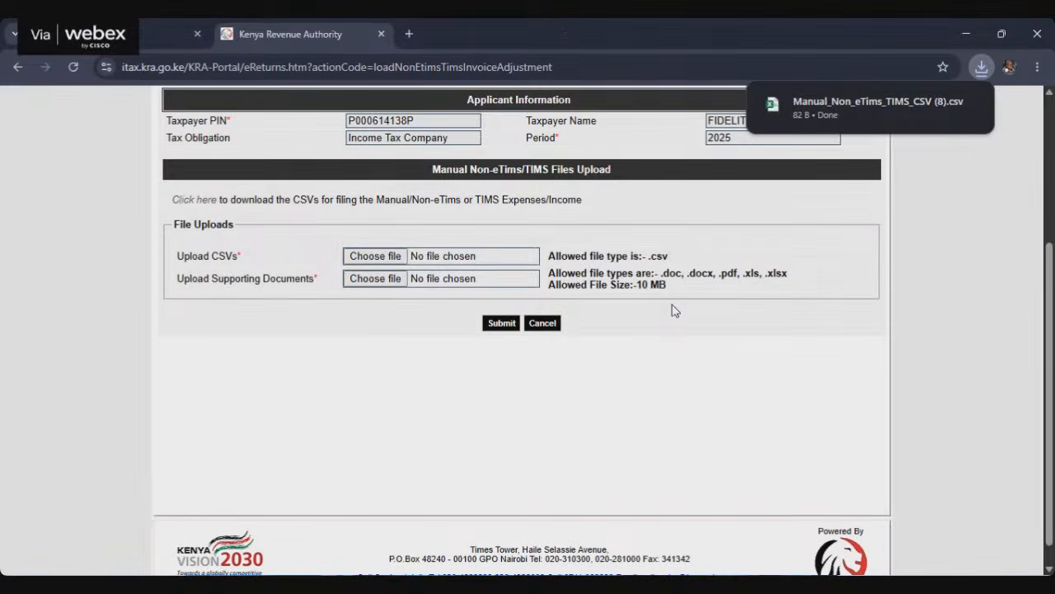
pyautogui.scroll(1, 692, 305)
pyautogui.scroll(2, 710, 301)
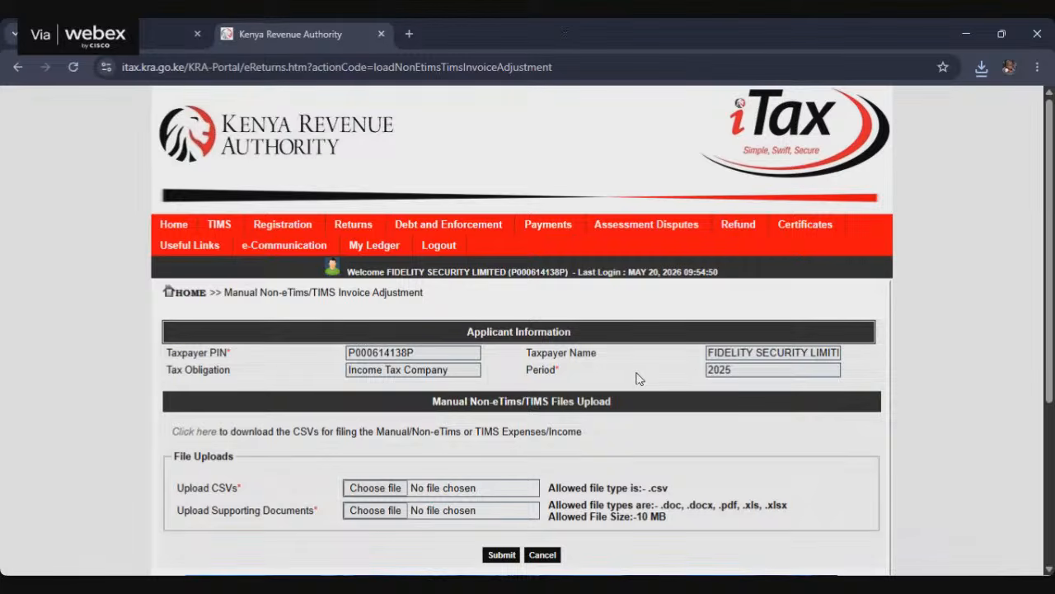
# Step: Attach Manual_Non_eTims_TIMS_CSV (8).csv as the CSV upload and a 2025 P9 PDF as the supporting document
pyautogui.scroll(-3, 636, 379)
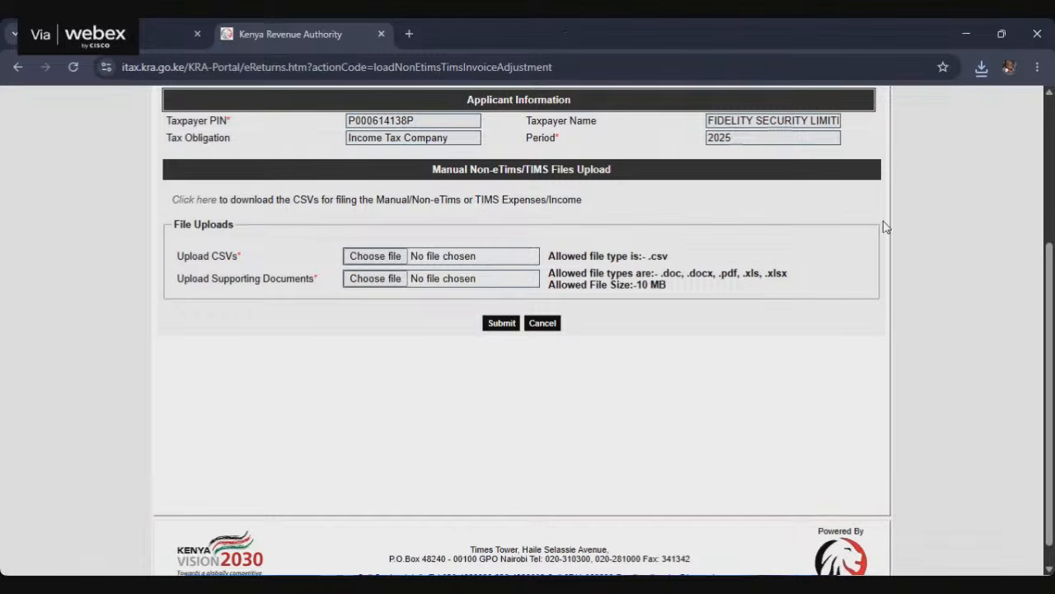
pyautogui.click(375, 258)
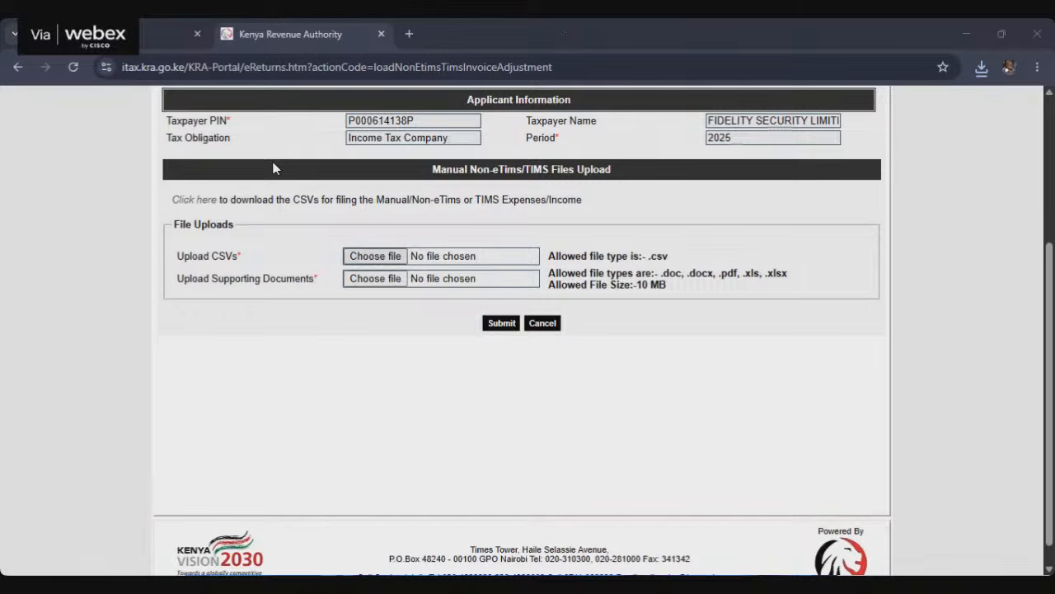
pyautogui.click(422, 331)
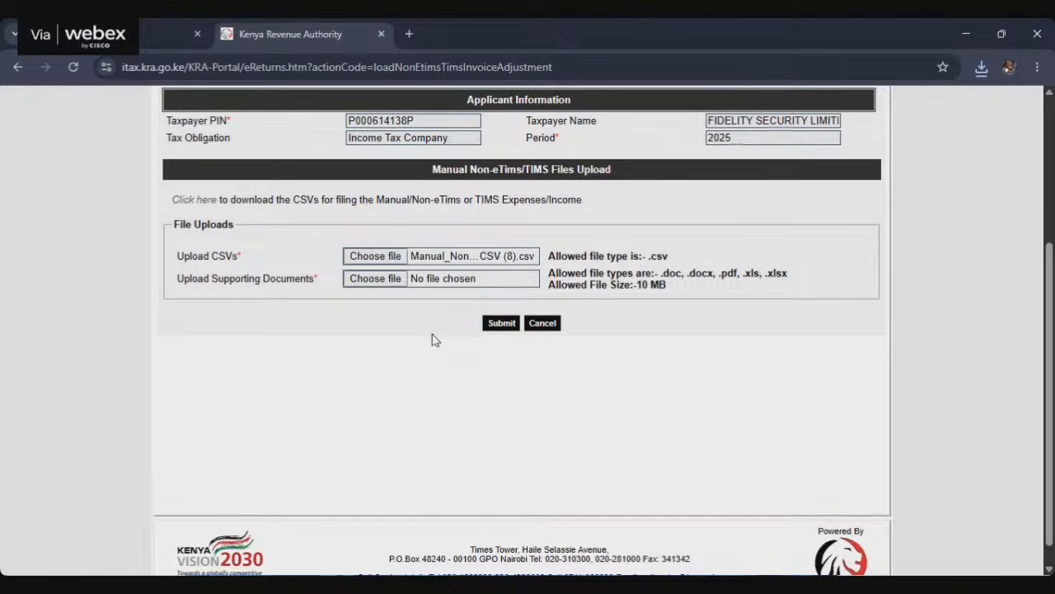
pyautogui.click(390, 281)
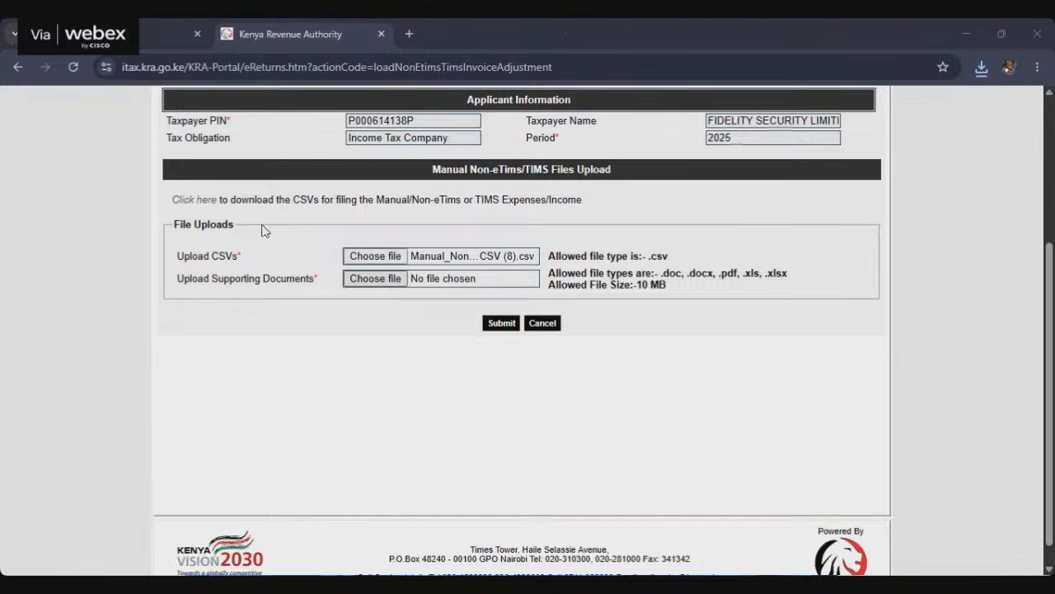
pyautogui.click(530, 364)
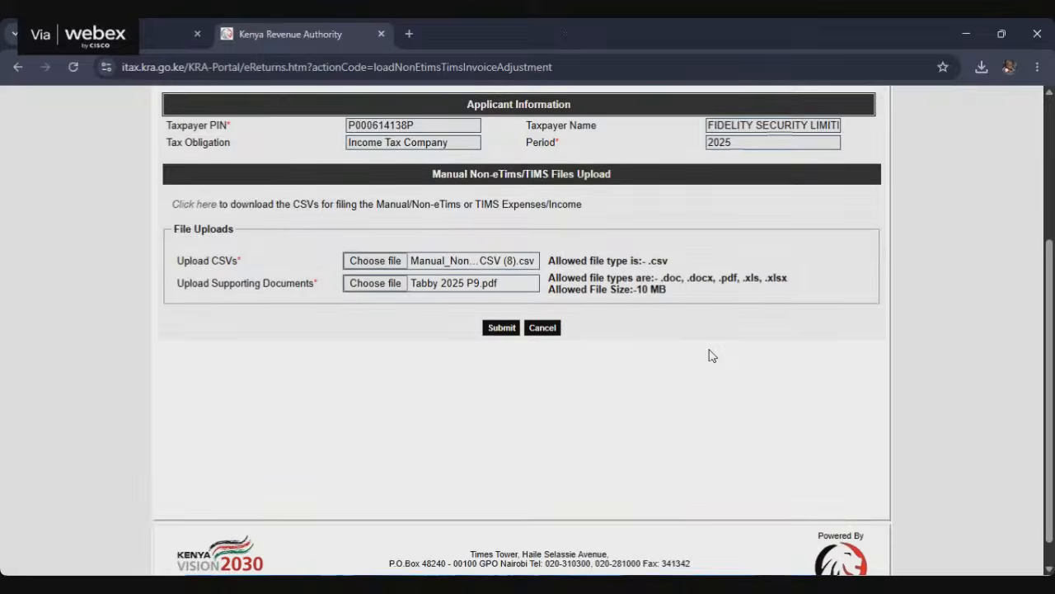
pyautogui.scroll(3, 709, 352)
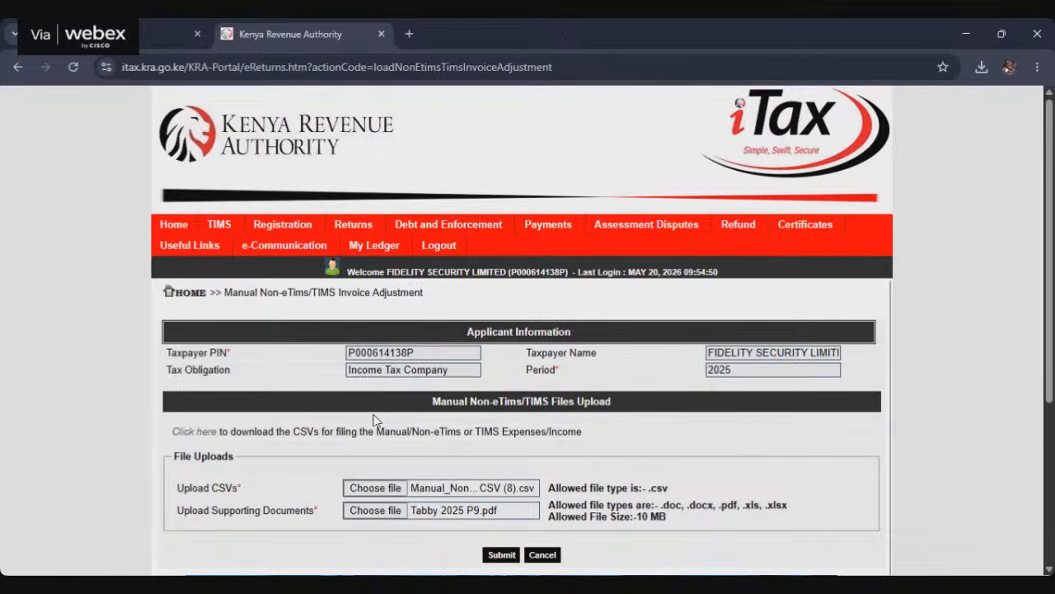
pyautogui.scroll(-3, 437, 348)
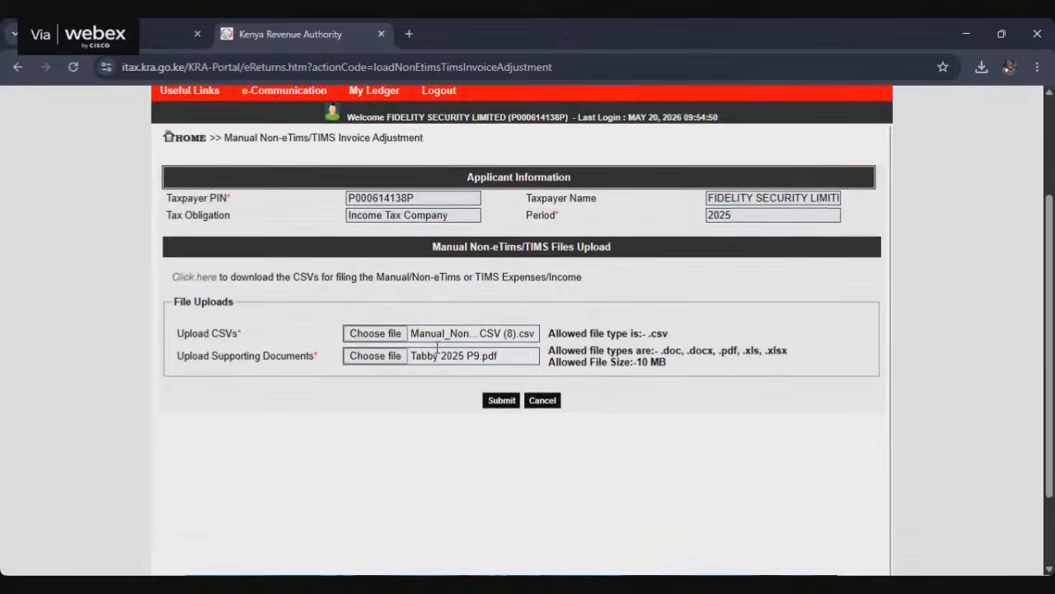
pyautogui.scroll(-1, 438, 352)
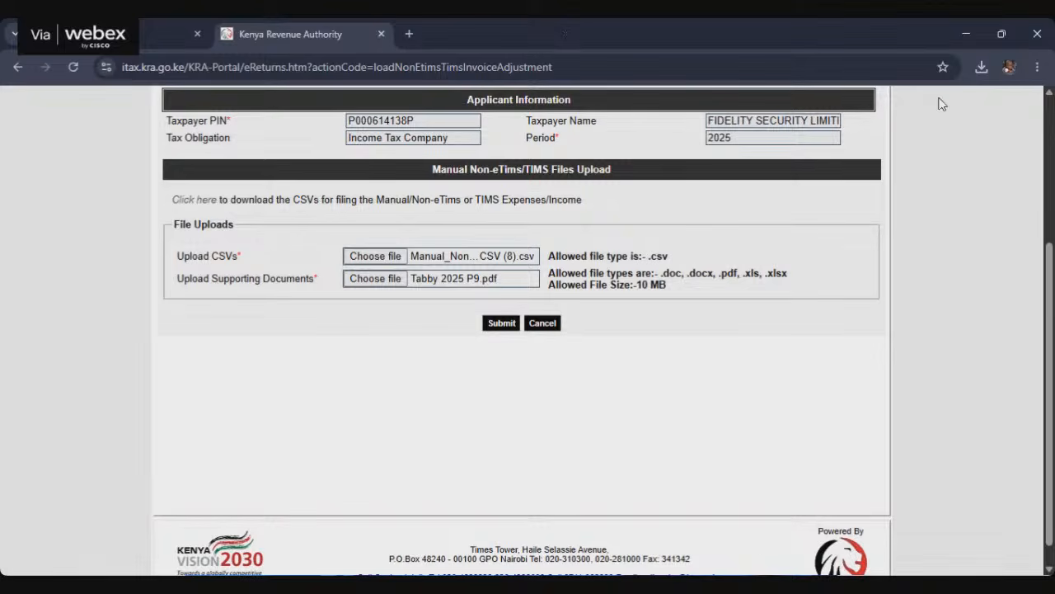
# Step: Close the KRA File Your Tax Return page and return to the Manual Non-eTims/TIMS Invoice Adjustment form
pyautogui.click(968, 31)
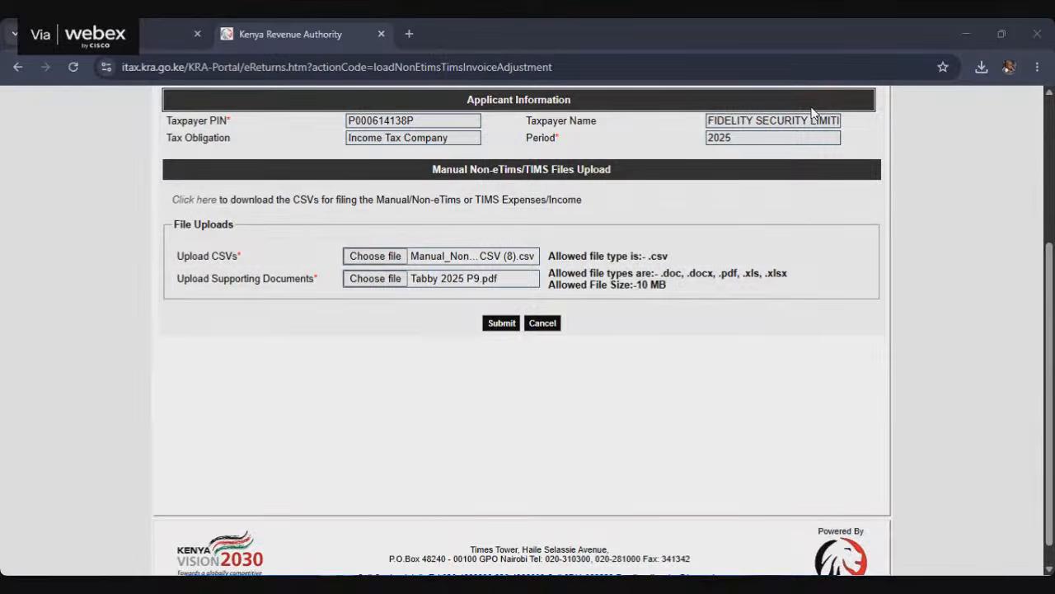
pyautogui.click(178, 34)
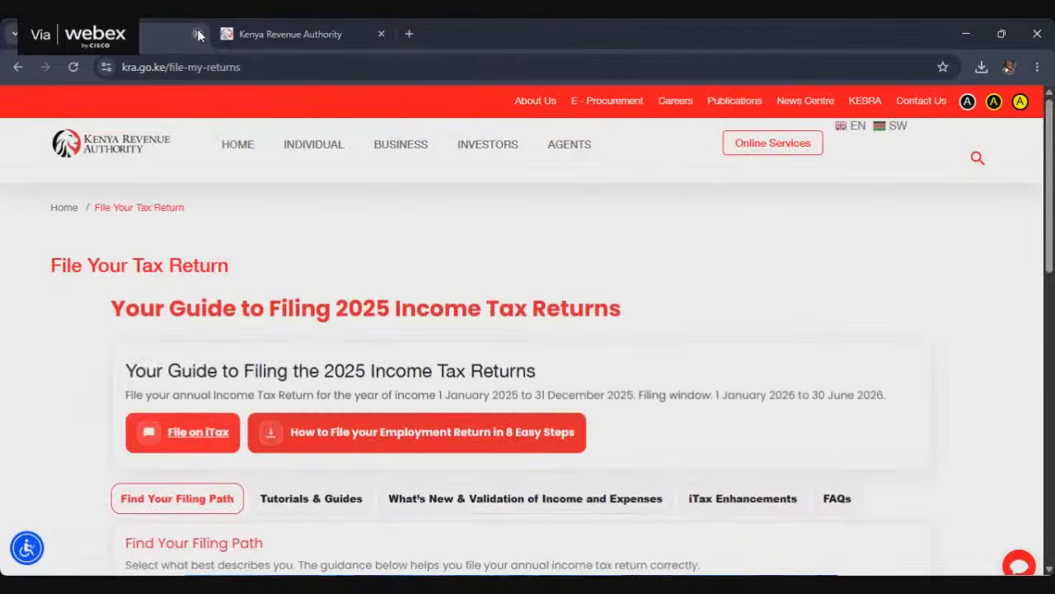
pyautogui.click(197, 34)
pyautogui.click(965, 36)
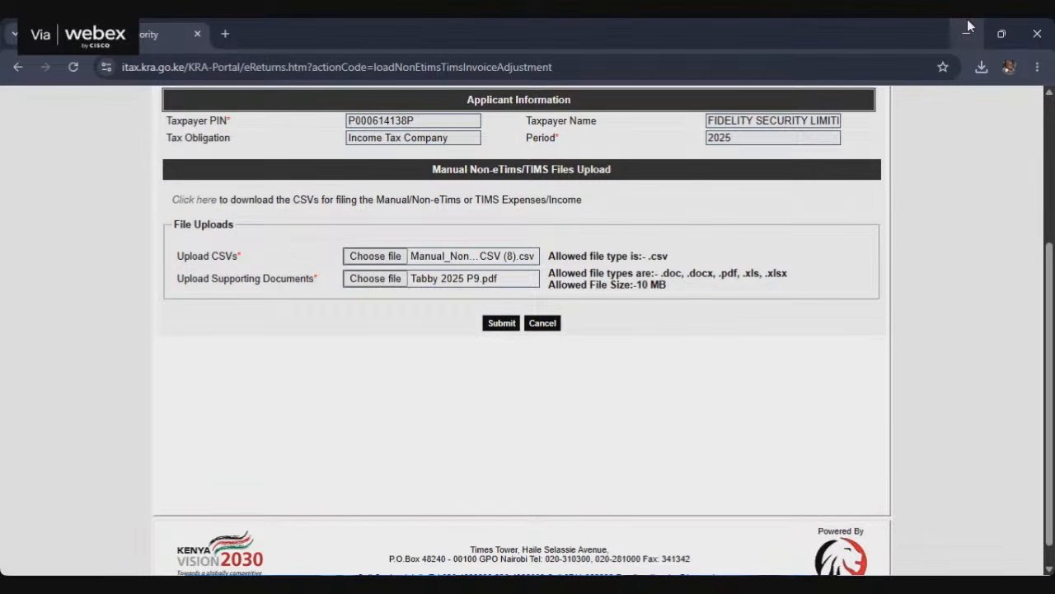
pyautogui.scroll(3, 618, 339)
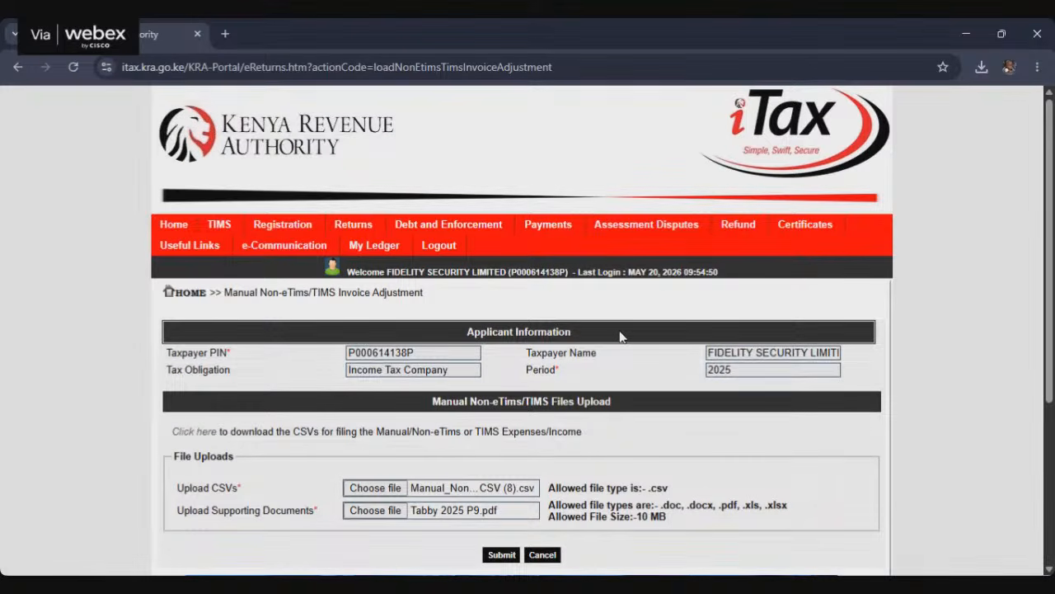
pyautogui.scroll(-3, 623, 335)
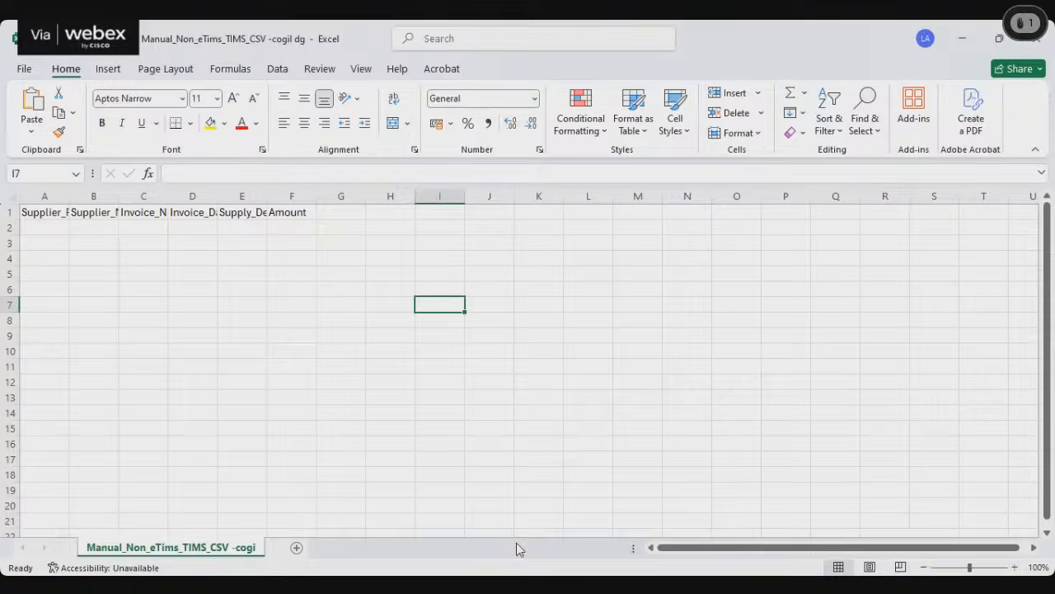
# Step: Switch to the manual non-eTims CSV in Excel and resize its columns so the headers from Supplier_Pin to Supply_Description are fully readable
pyautogui.click(143, 274)
pyautogui.moveTo(70, 196); pyautogui.dragTo(723, 195)
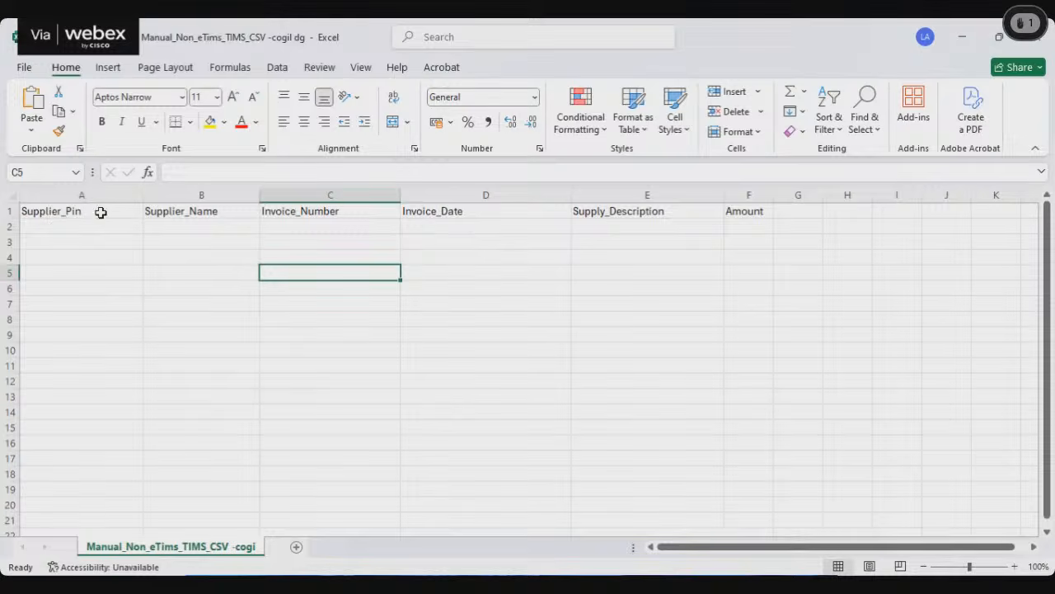
pyautogui.moveTo(143, 195); pyautogui.dragTo(96, 218)
pyautogui.click(47, 225)
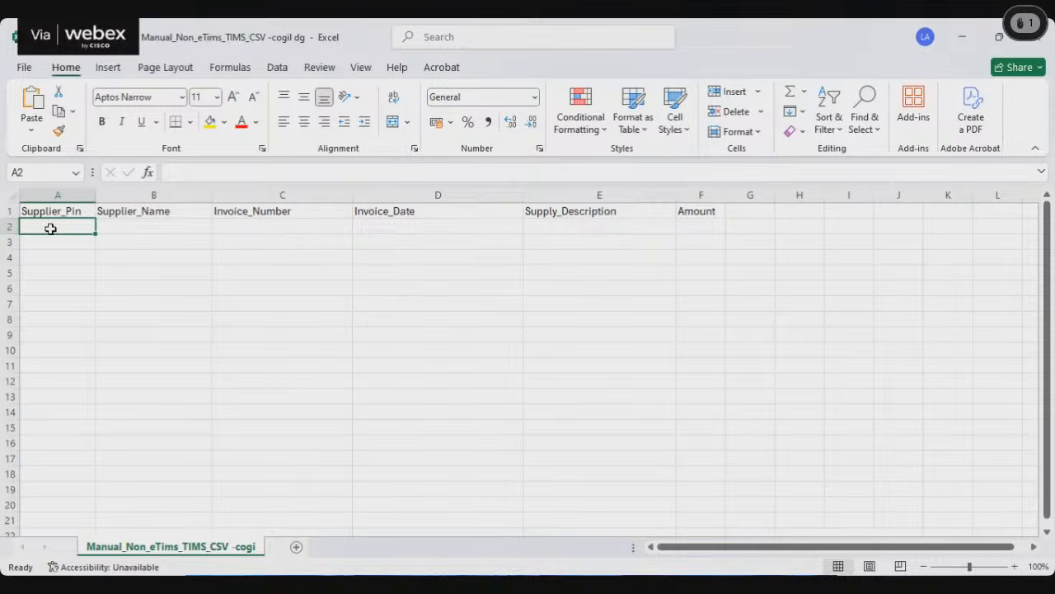
# Step: Widen the Supplier_Name column and enter "county government" as the supplier name in row 2
pyautogui.click(134, 224)
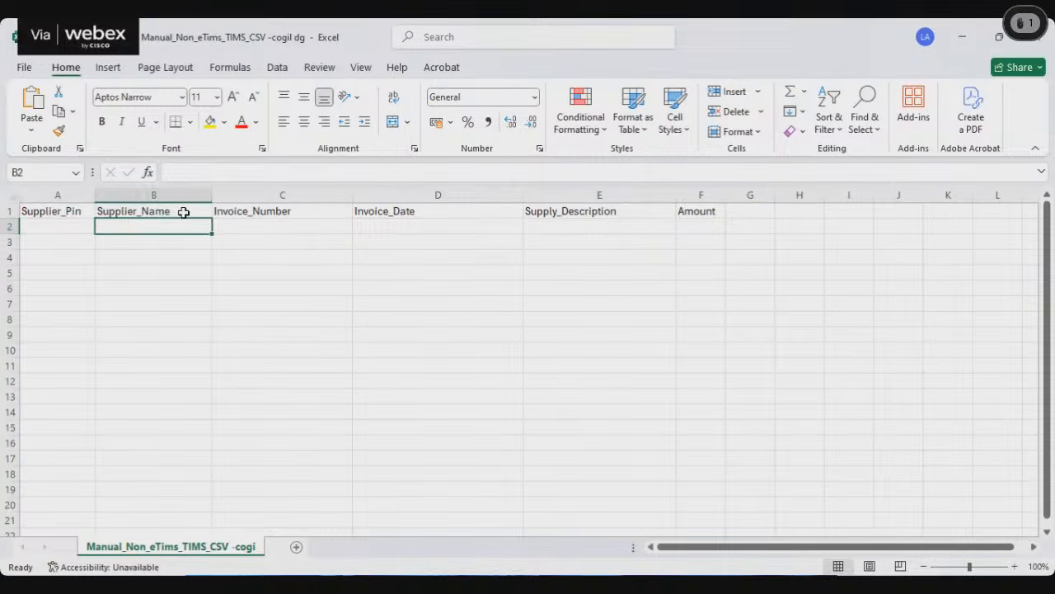
pyautogui.moveTo(213, 187); pyautogui.dragTo(251, 190)
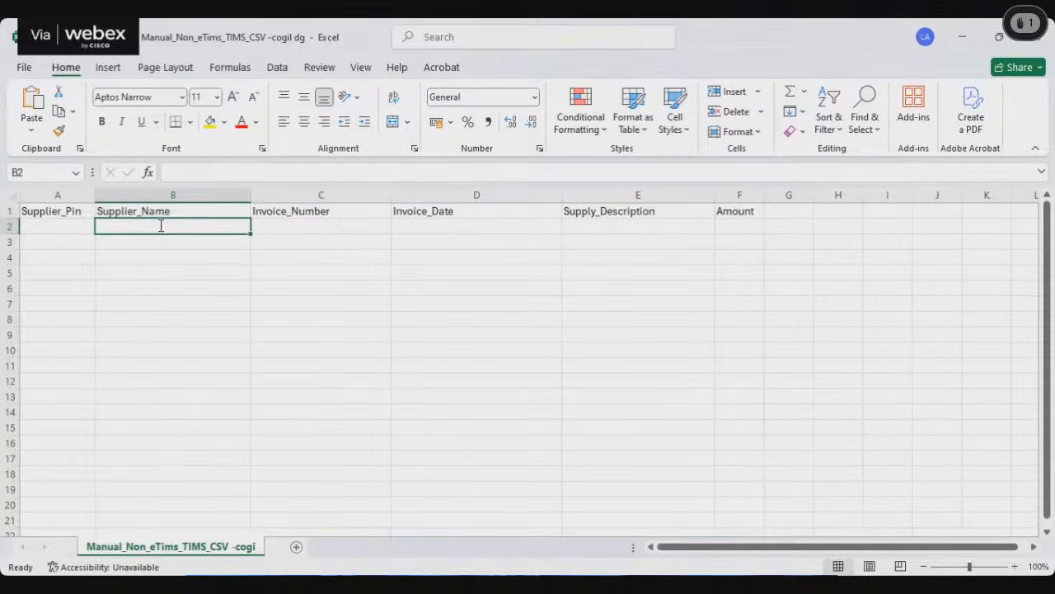
pyautogui.write('county')
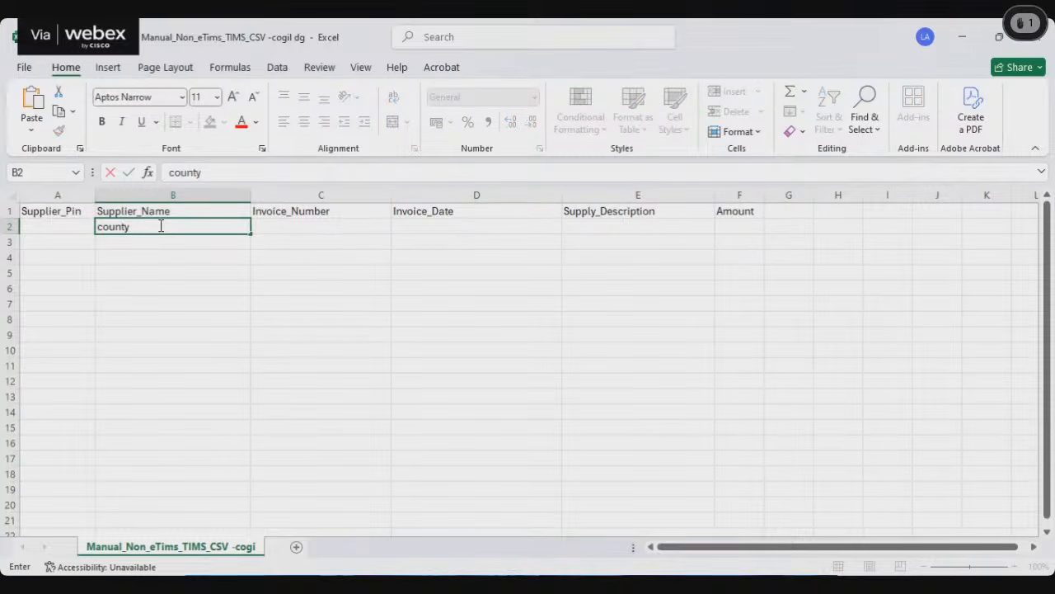
pyautogui.write(' government')
# Step: Enter invoice number 1233344 and invoice date 12/05/2025 for the county government entry in row 2
pyautogui.click(312, 226)
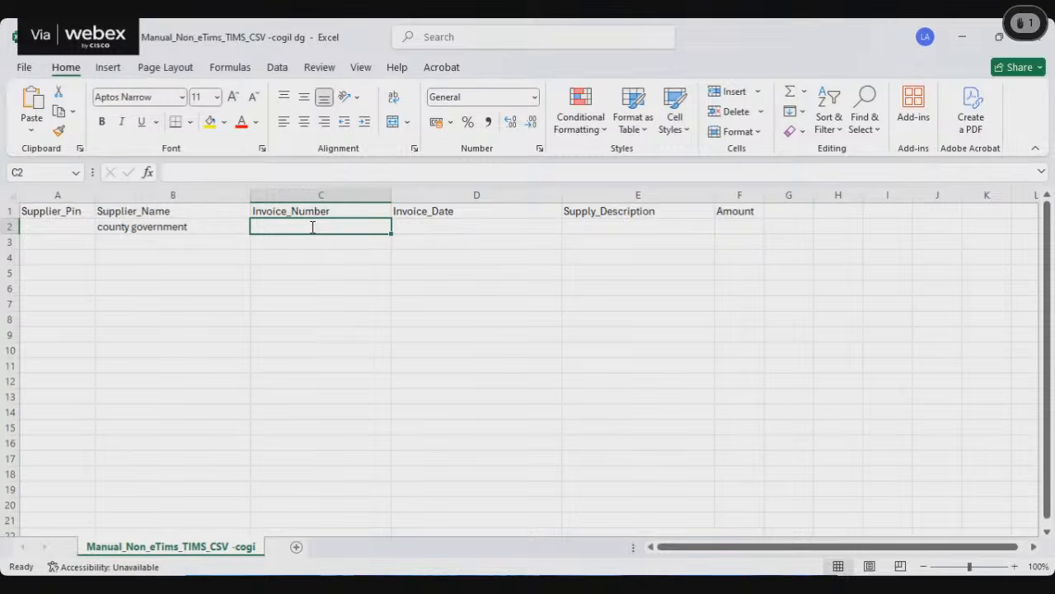
pyautogui.write('1233344')
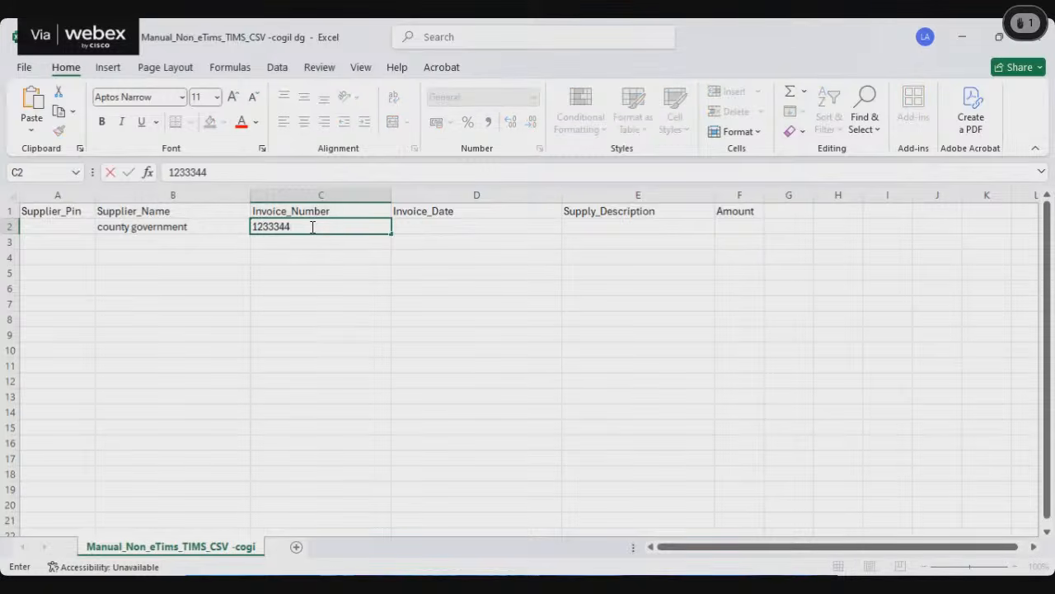
pyautogui.click(416, 227)
pyautogui.write('12/')
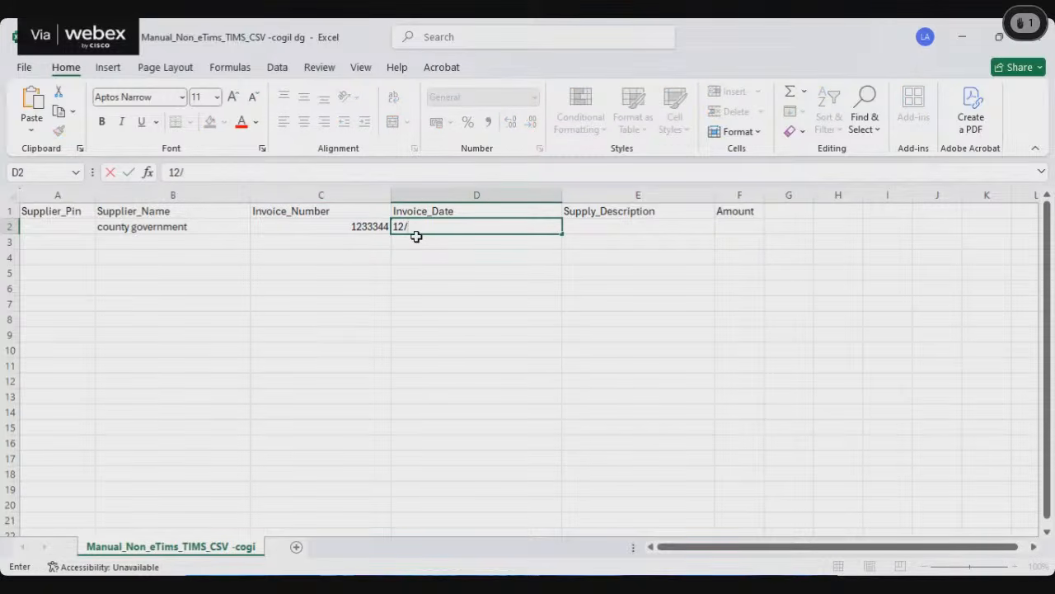
pyautogui.write('05/2025')
pyautogui.click(614, 225)
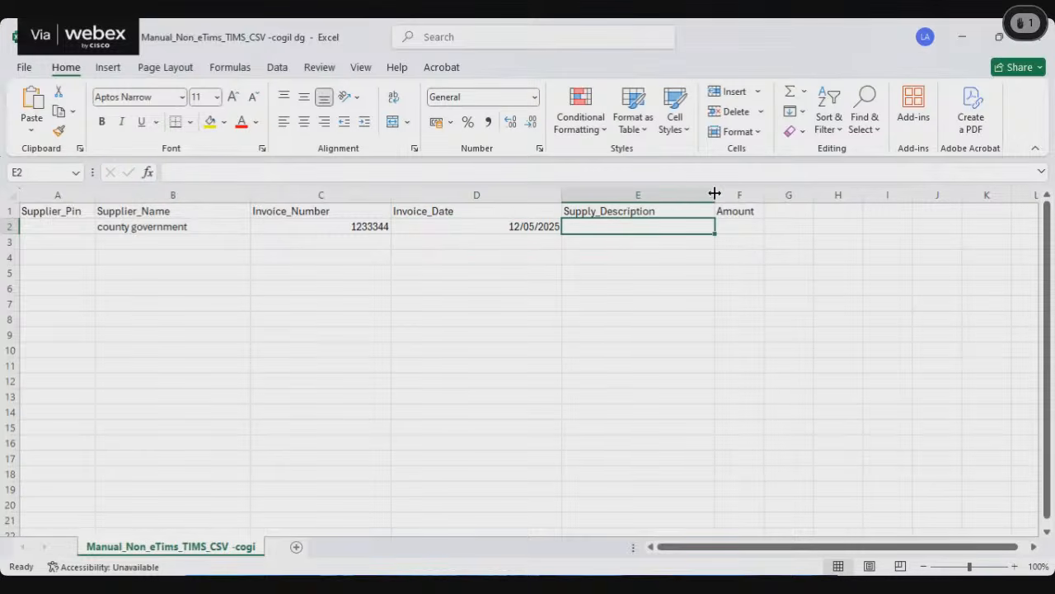
# Step: Widen the Supply_Description column and enter "business licence" as the supply description in row 2
pyautogui.moveTo(715, 195); pyautogui.dragTo(734, 196)
pyautogui.write('bu')
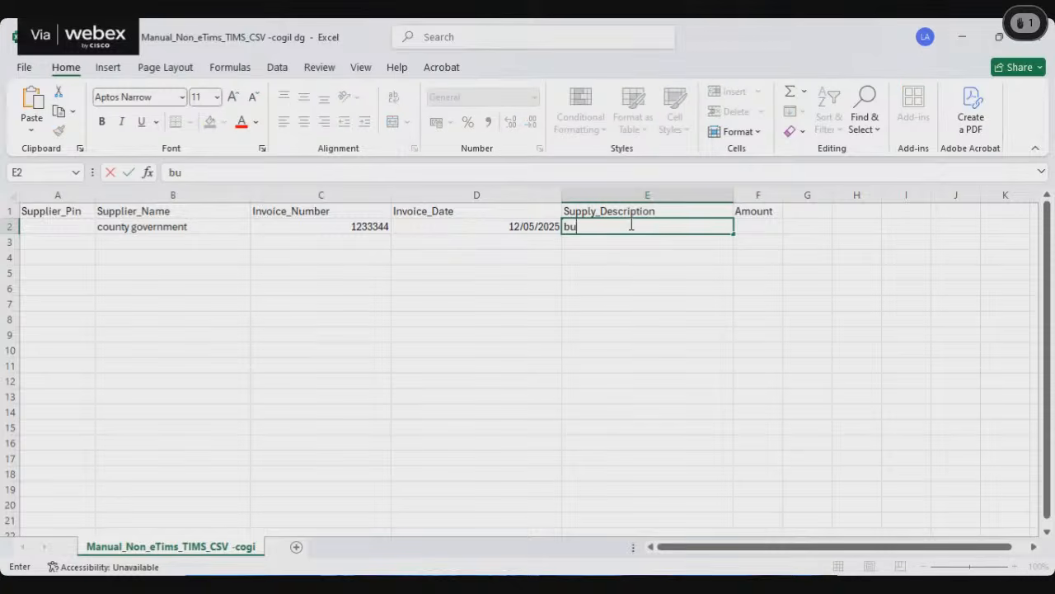
pyautogui.write('siness licence')
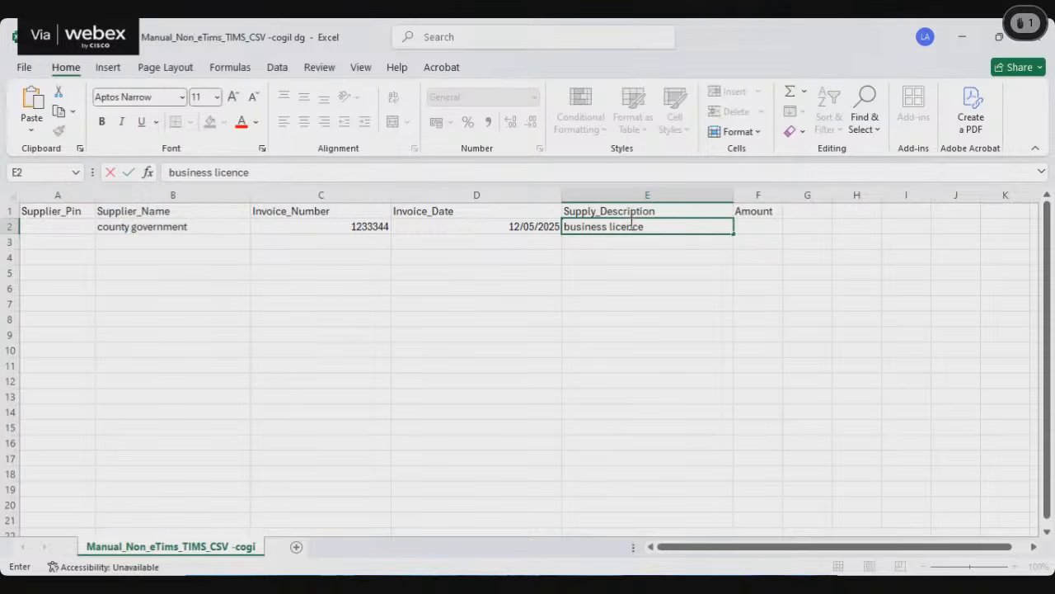
# Step: Widen the Amount column and enter 12000 as the county government invoice amount in row 2
pyautogui.click(757, 226)
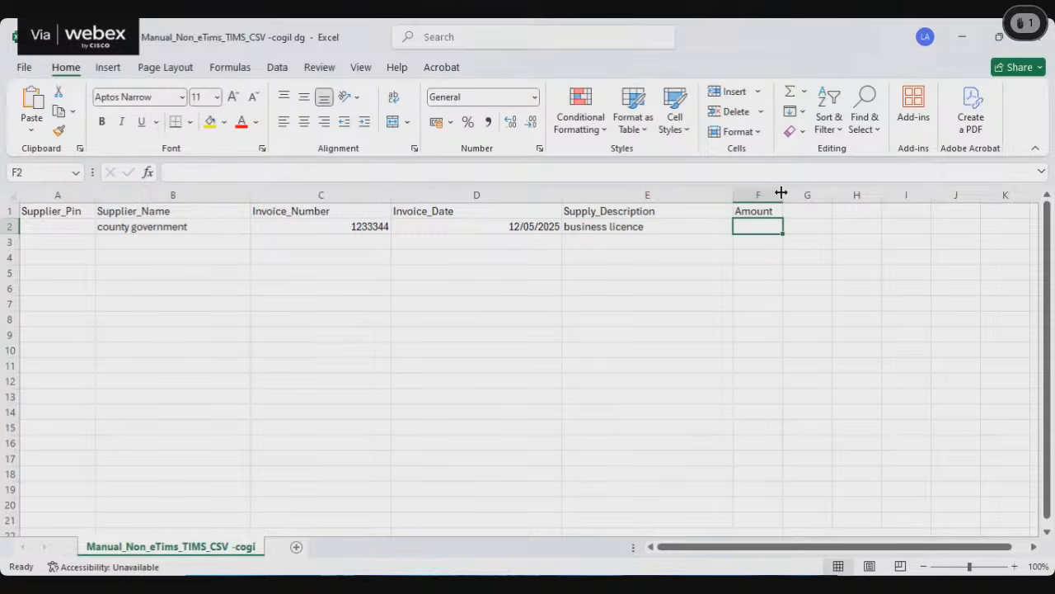
pyautogui.moveTo(782, 192); pyautogui.dragTo(822, 193)
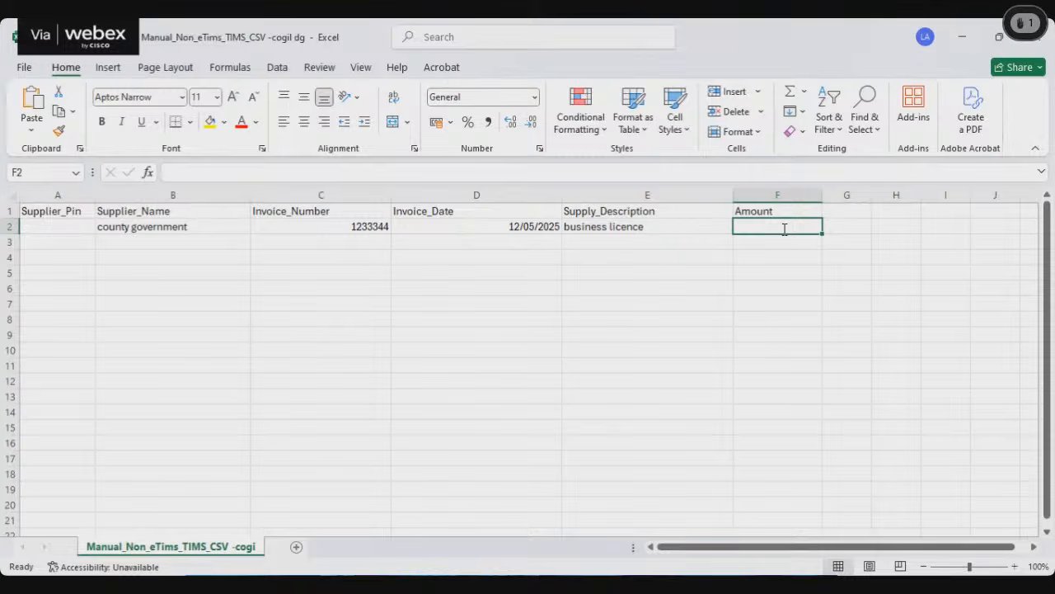
pyautogui.write('1200')
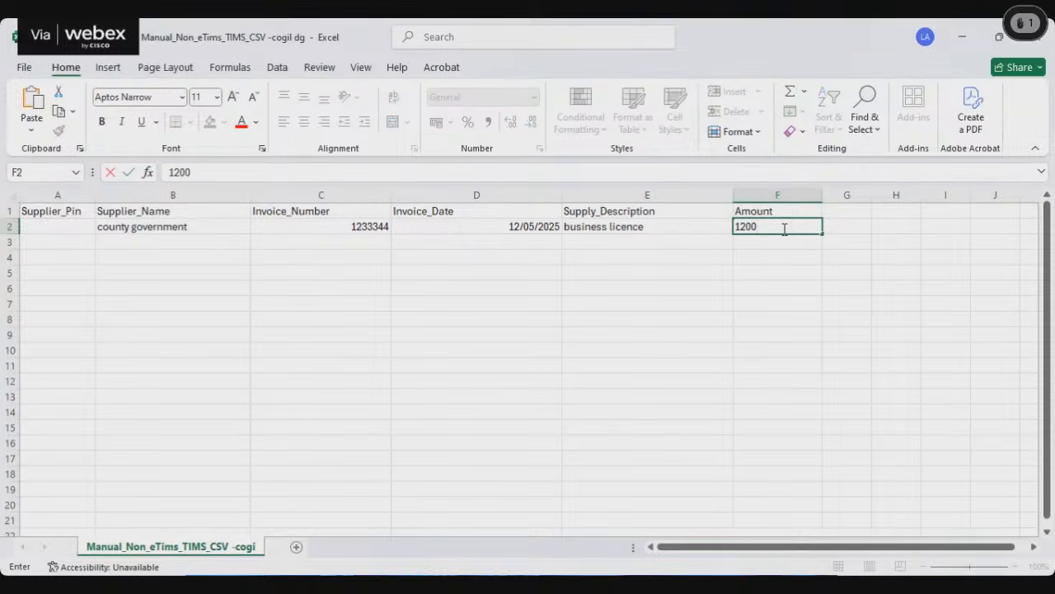
pyautogui.write('0')
pyautogui.click(778, 318)
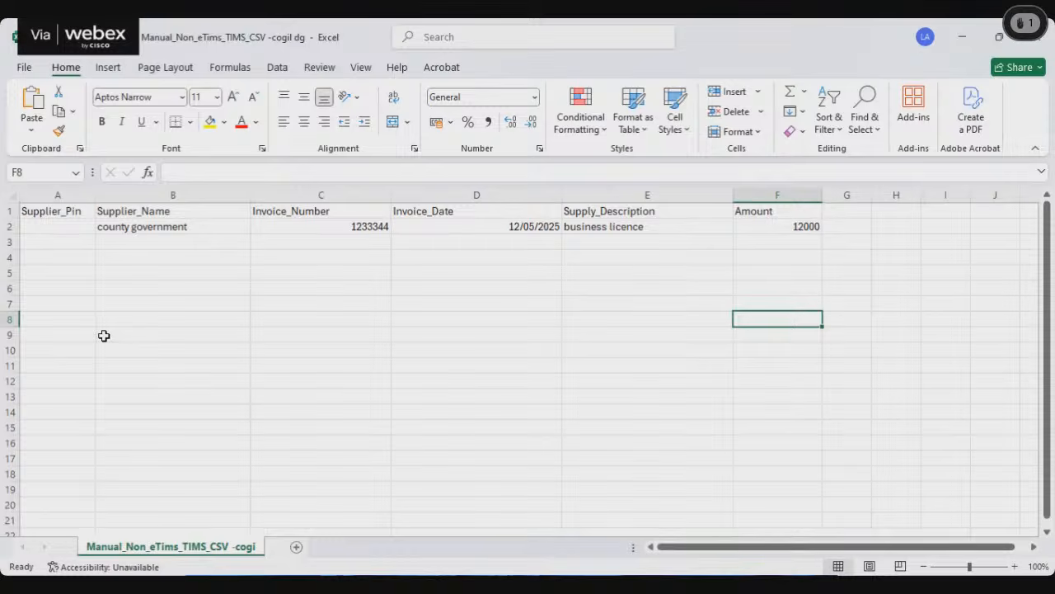
# Step: Widen the Supplier_Pin column slightly and highlight the header row to point out the template's column titles
pyautogui.moveTo(95, 196); pyautogui.dragTo(115, 197)
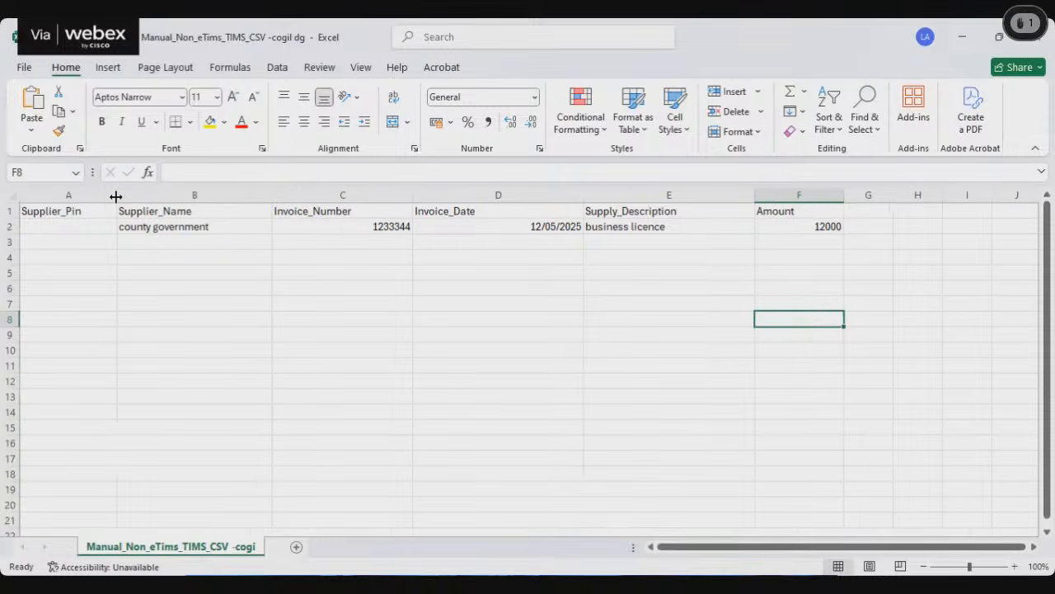
pyautogui.hotkey('ctrl', 'z')
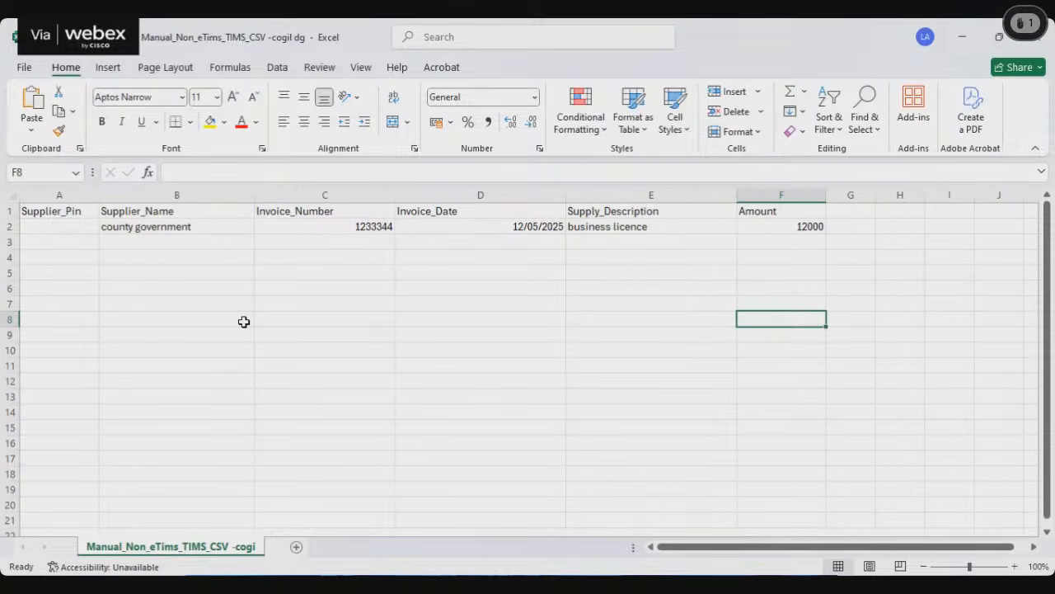
pyautogui.click(10, 211)
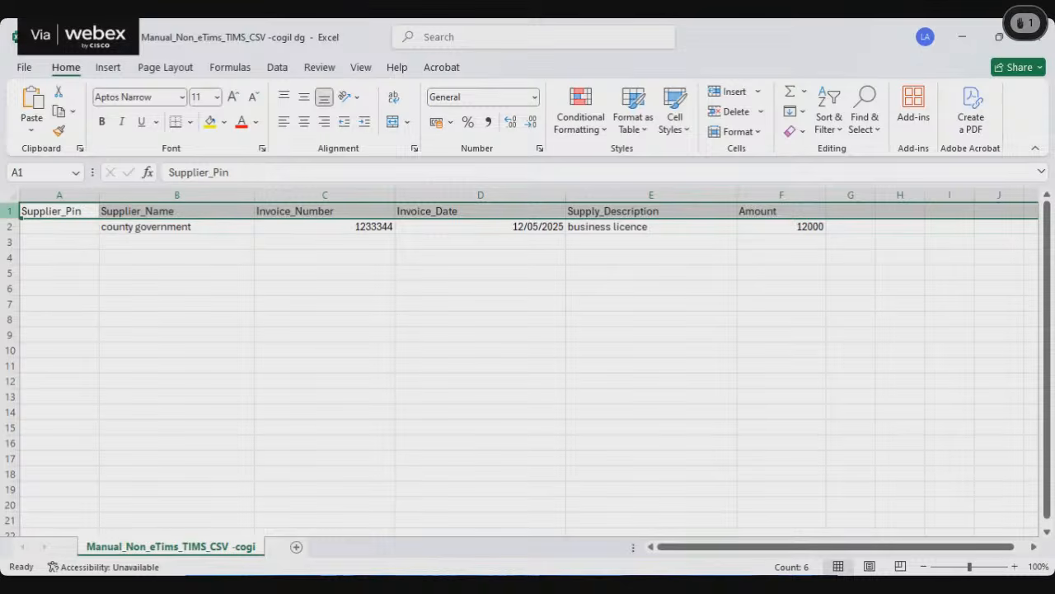
pyautogui.click(443, 380)
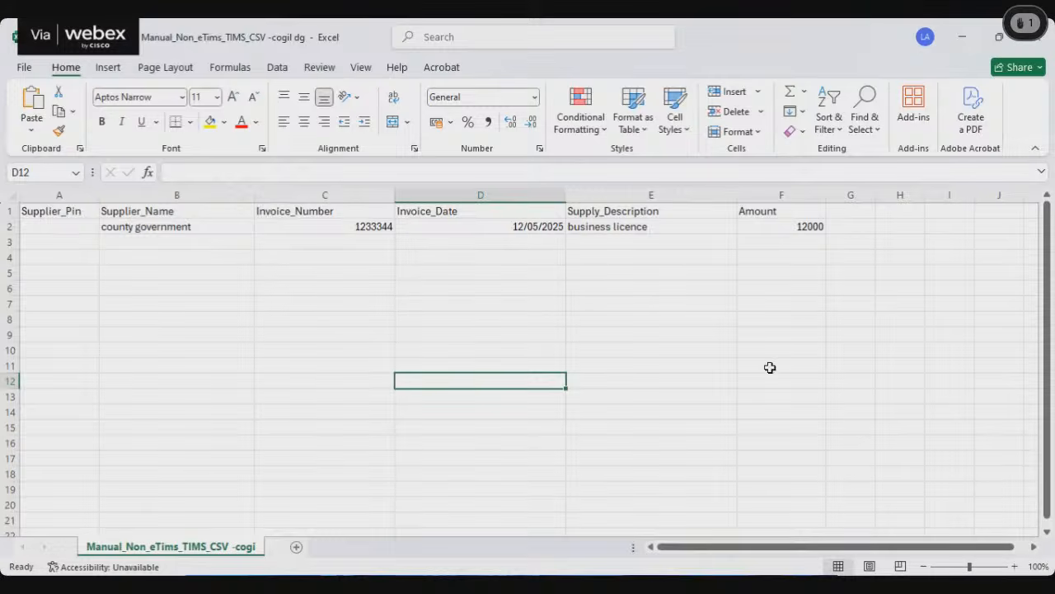
pyautogui.click(783, 221)
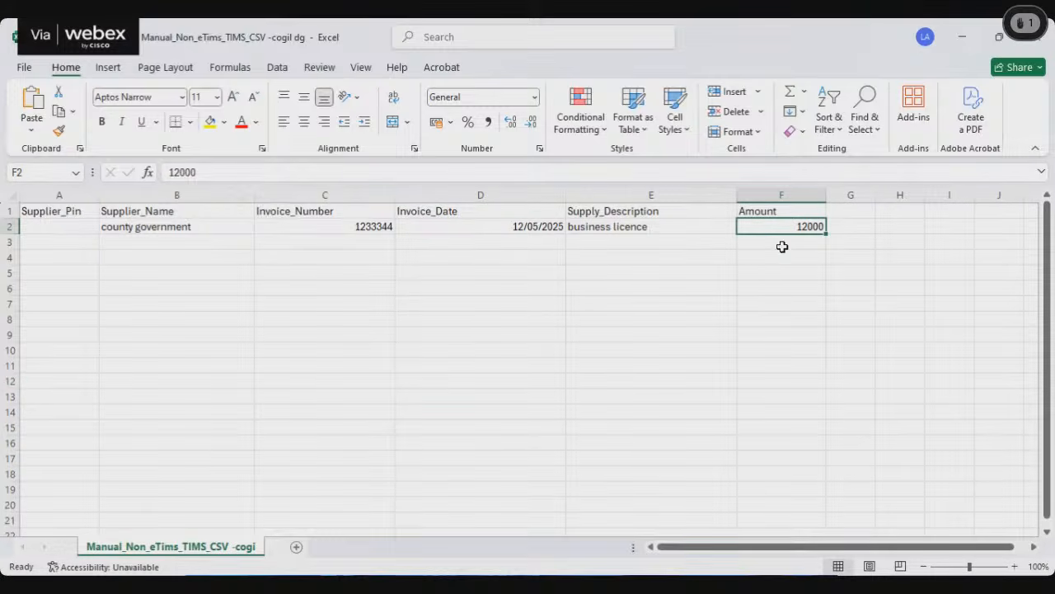
pyautogui.click(776, 240)
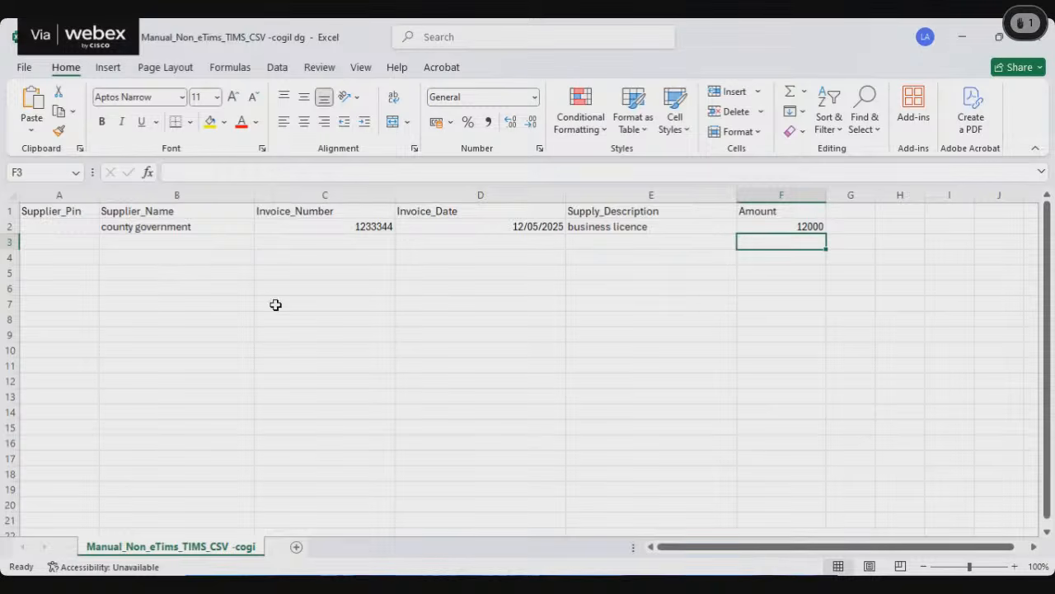
pyautogui.click(806, 289)
# Step: Enter 100000000 in cell F13, in the Amount column below the county government entry
pyautogui.click(784, 394)
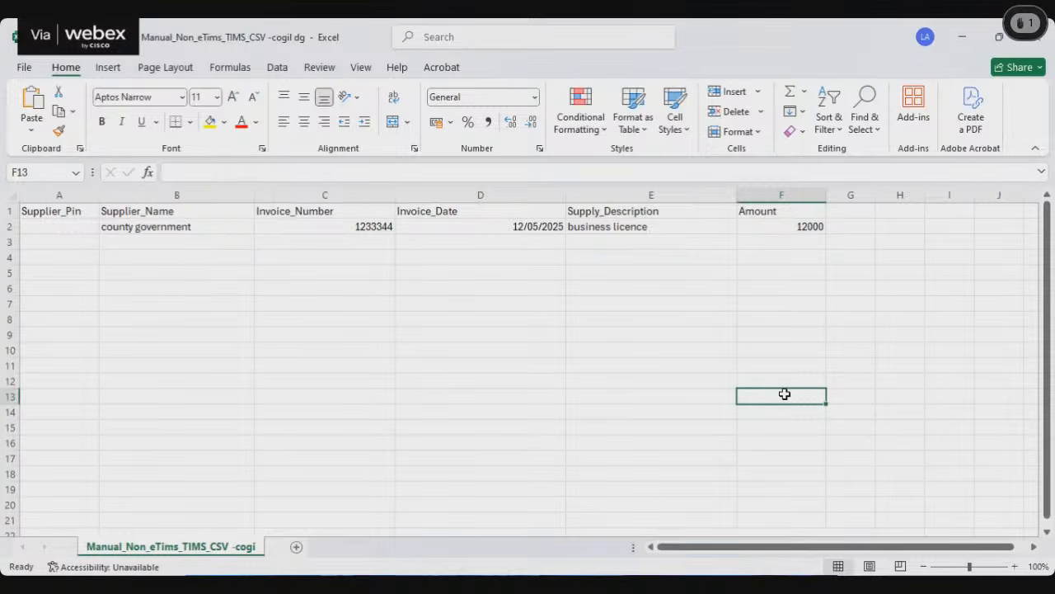
pyautogui.write('10000')
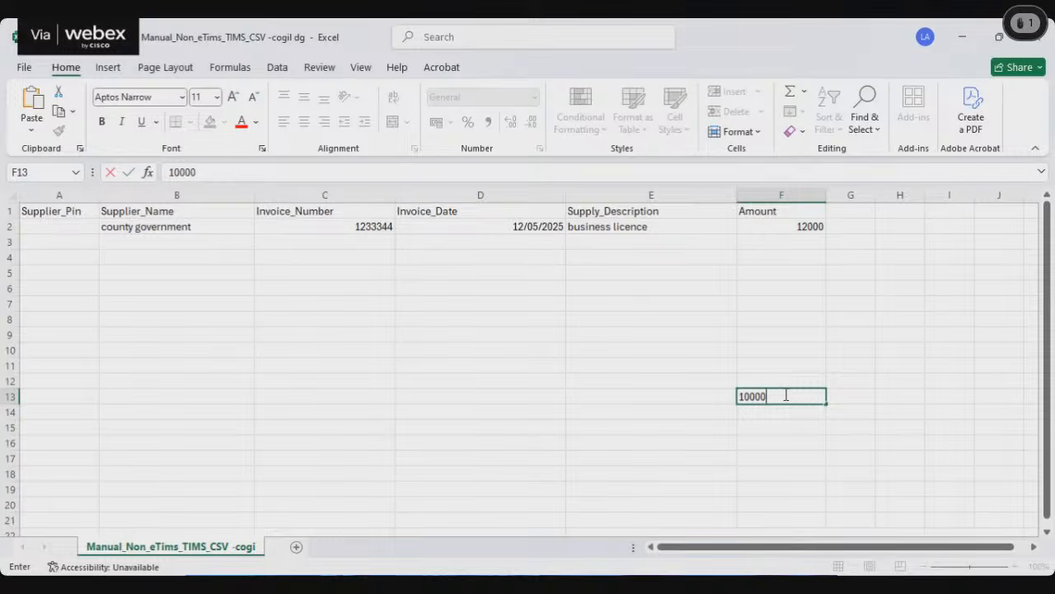
pyautogui.write('0000')
pyautogui.click(575, 351)
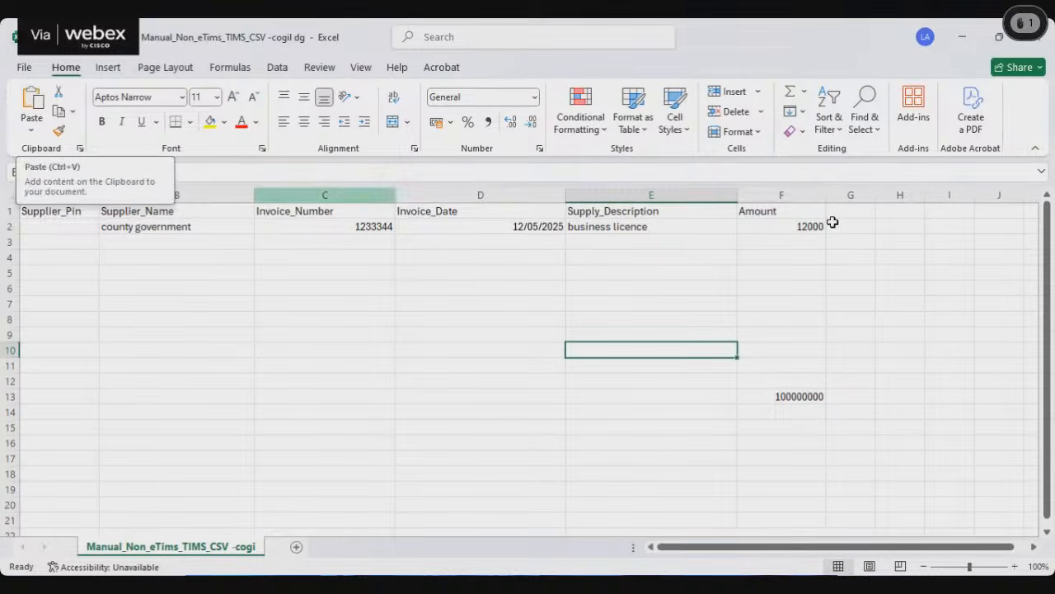